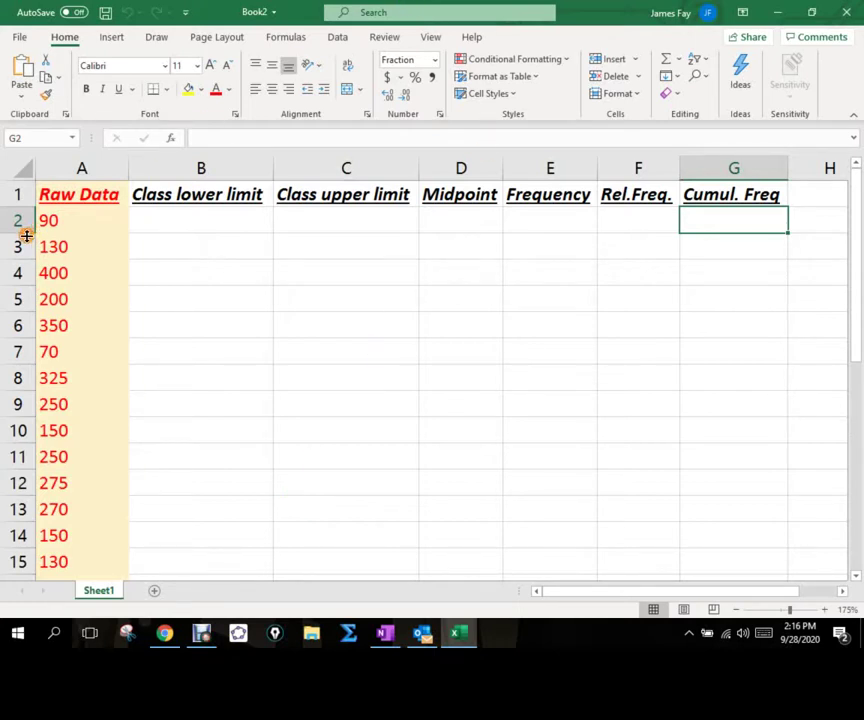
Give the empty table body B2:G8 a light green fill
left_click(52, 218)
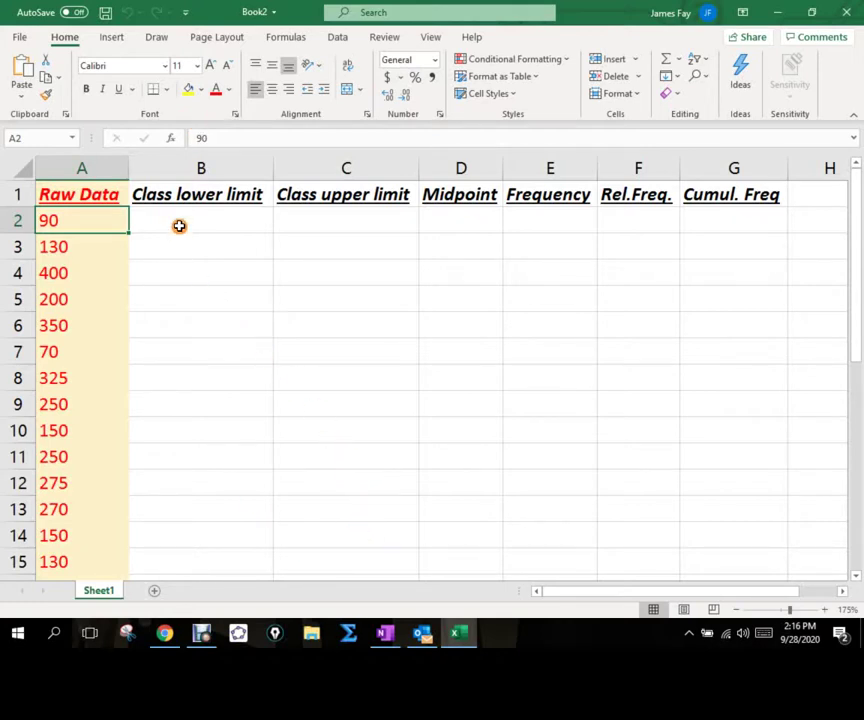
left_click_drag(180, 223, 752, 384)
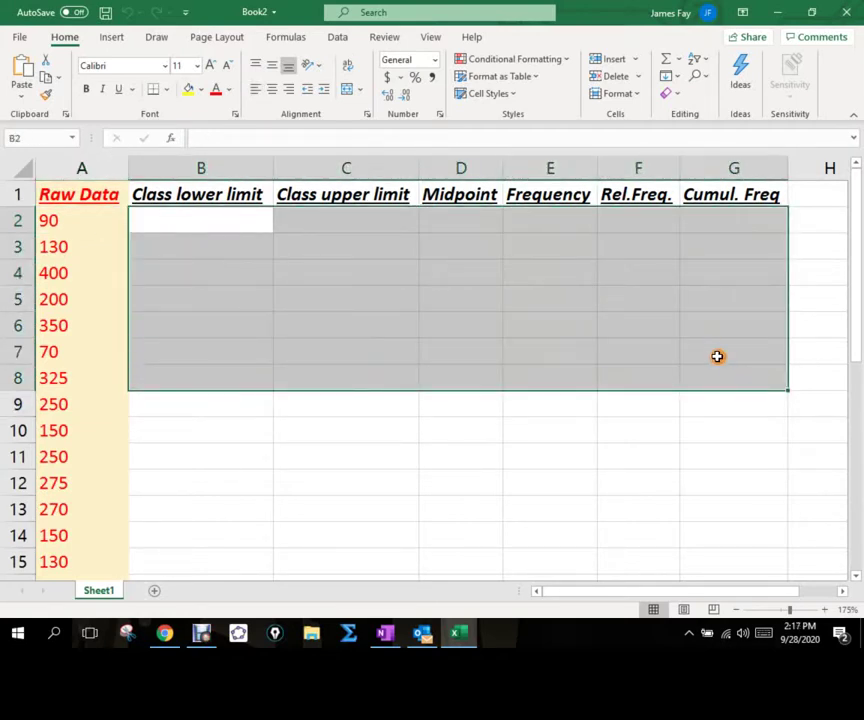
left_click(201, 92)
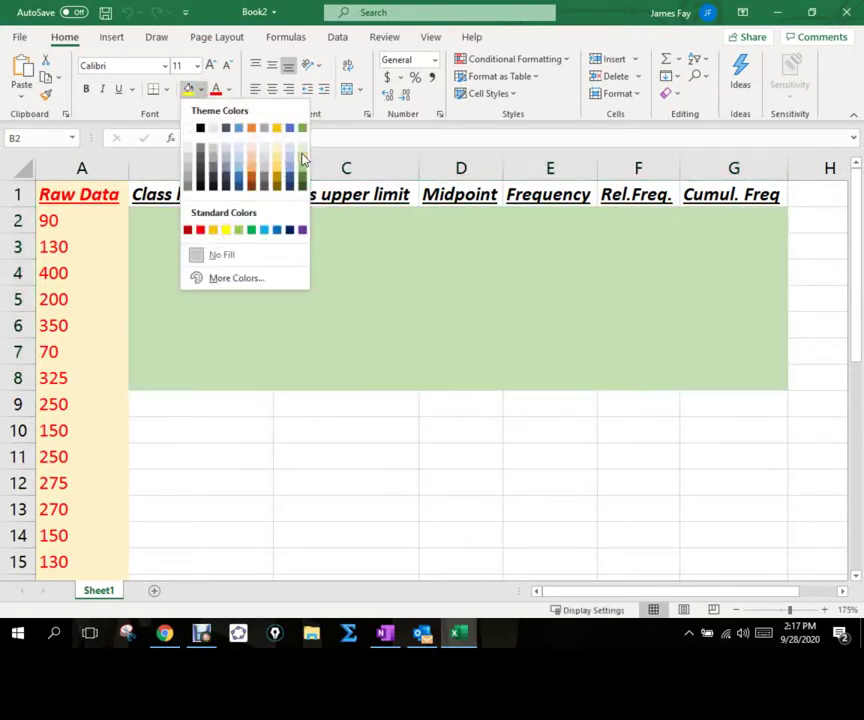
left_click(304, 150)
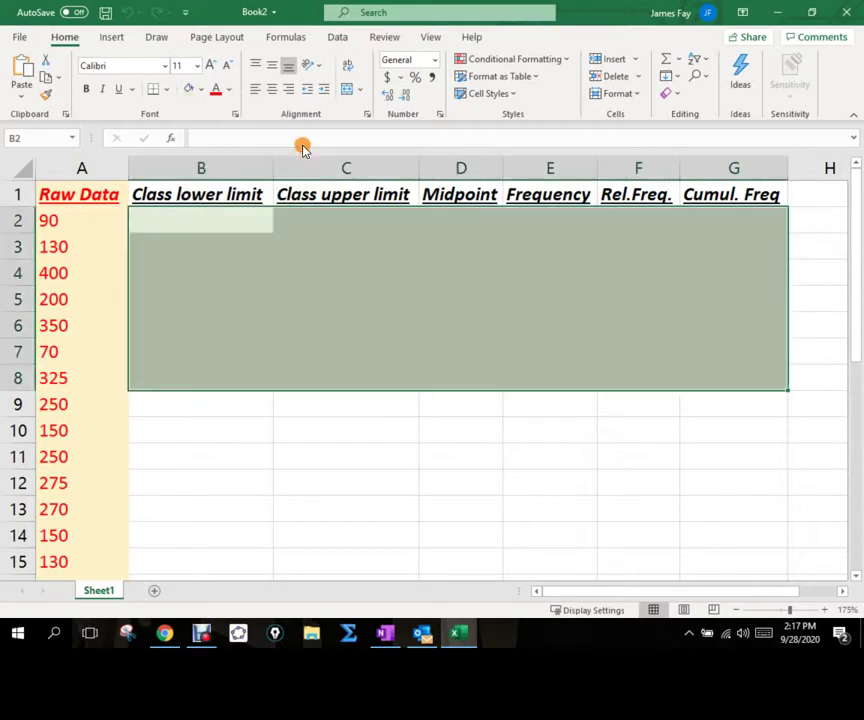
Apply All Borders to every cell of B2:G8, then deselect
left_click(169, 91)
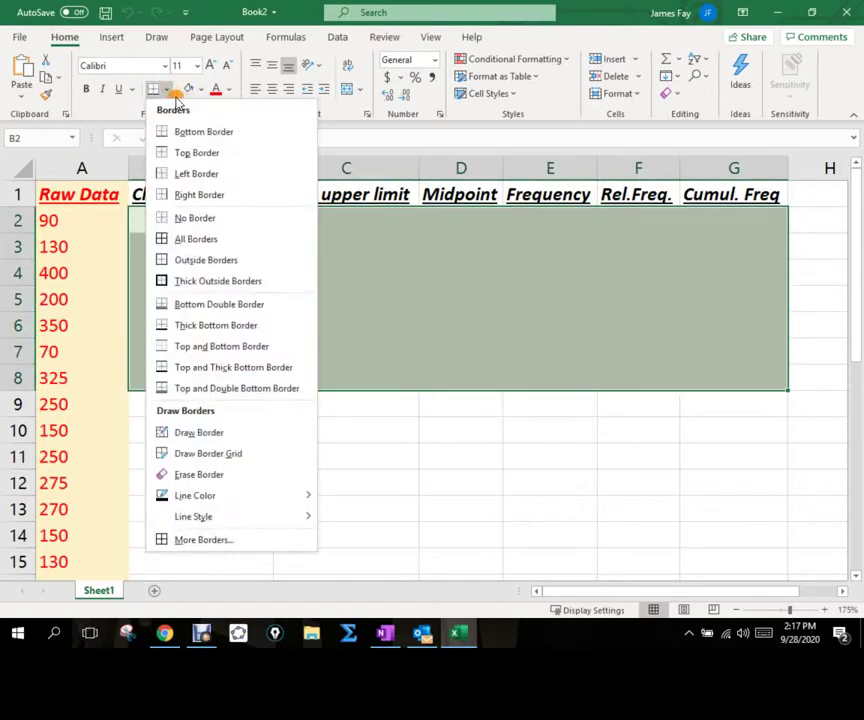
left_click(232, 238)
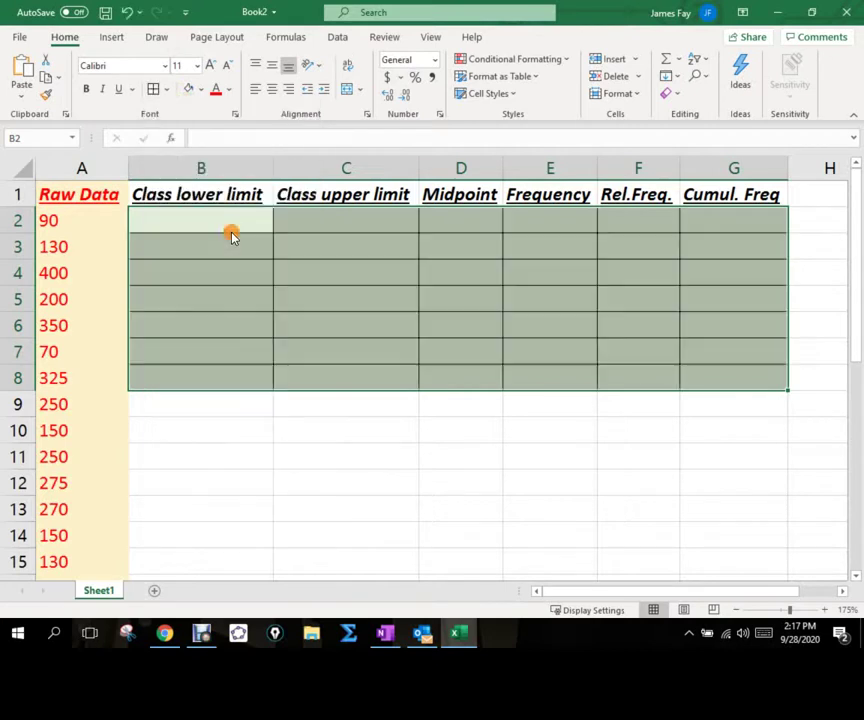
left_click(327, 459)
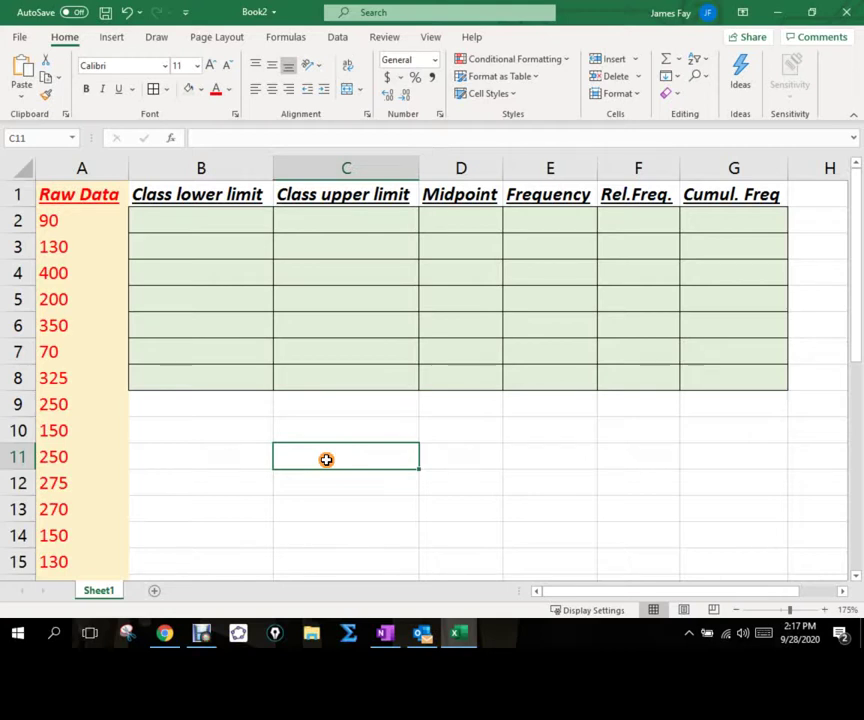
Enter the label 'Class Width =' in cell B10
left_click(220, 438)
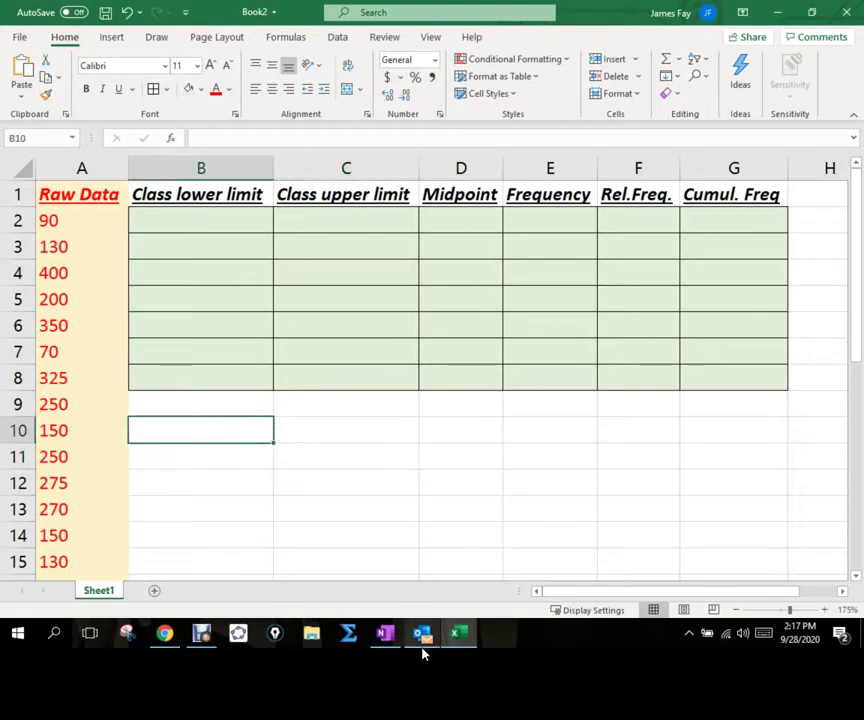
mouse_move(423, 653)
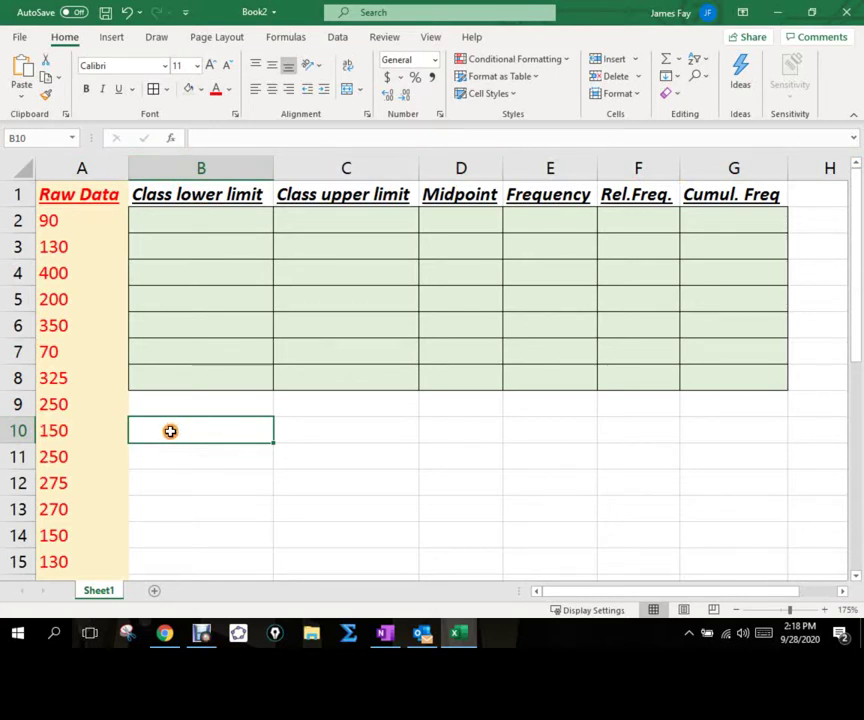
type("Class")
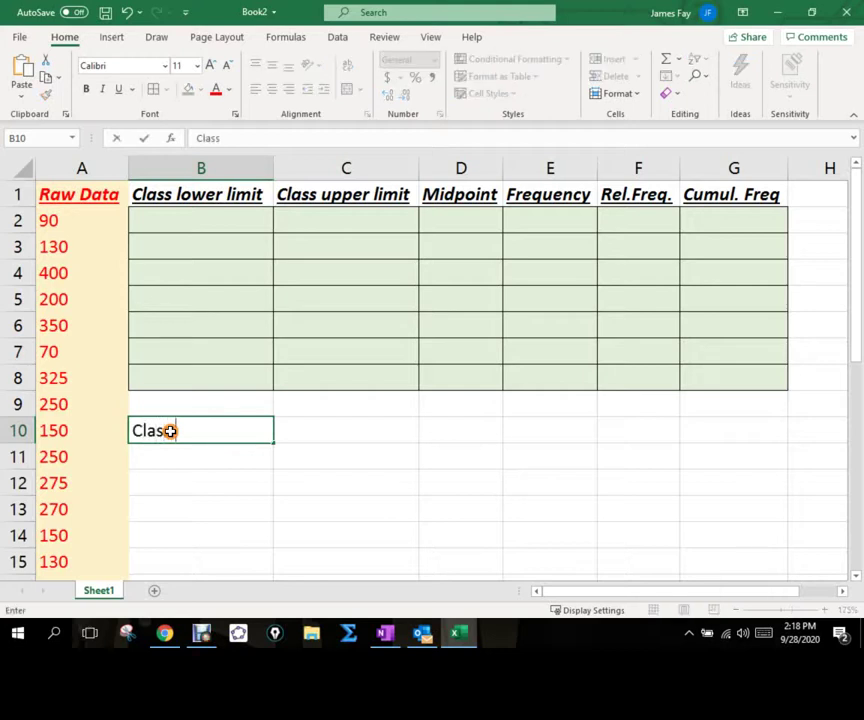
type(" Width =")
key("Tab")
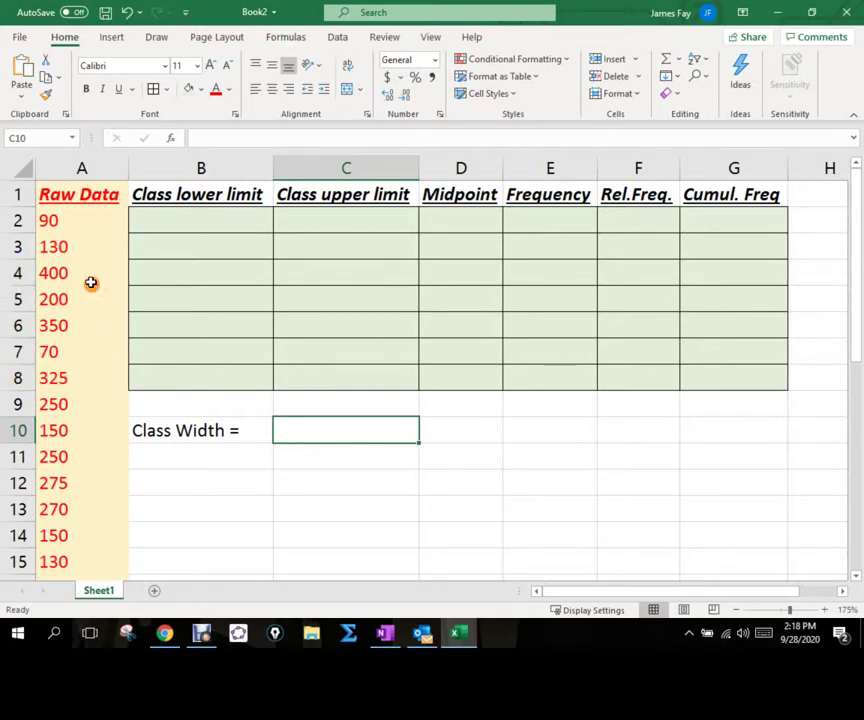
scroll(76, 222, "down", 3)
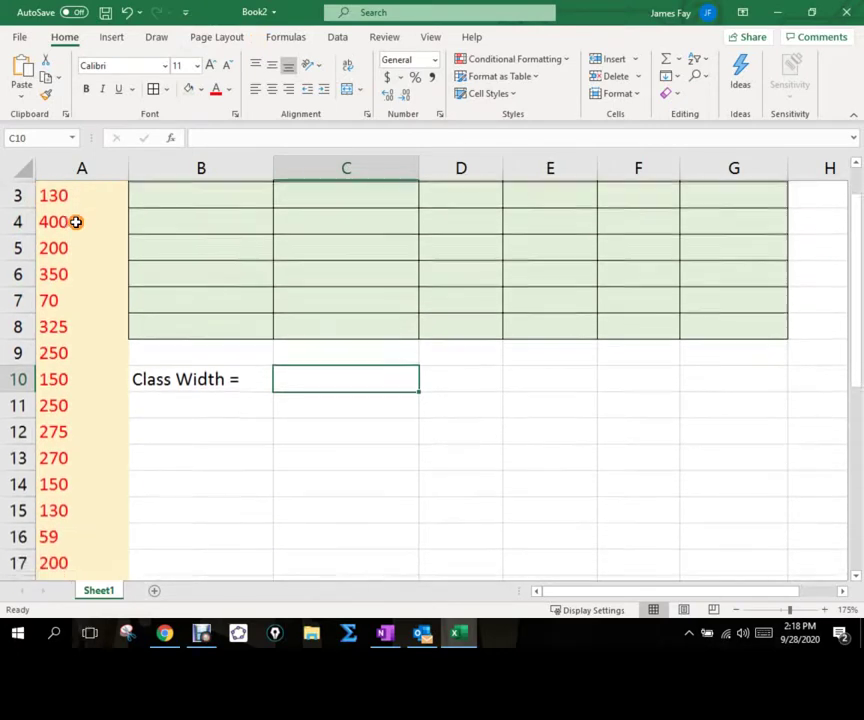
scroll(76, 222, "down", 4)
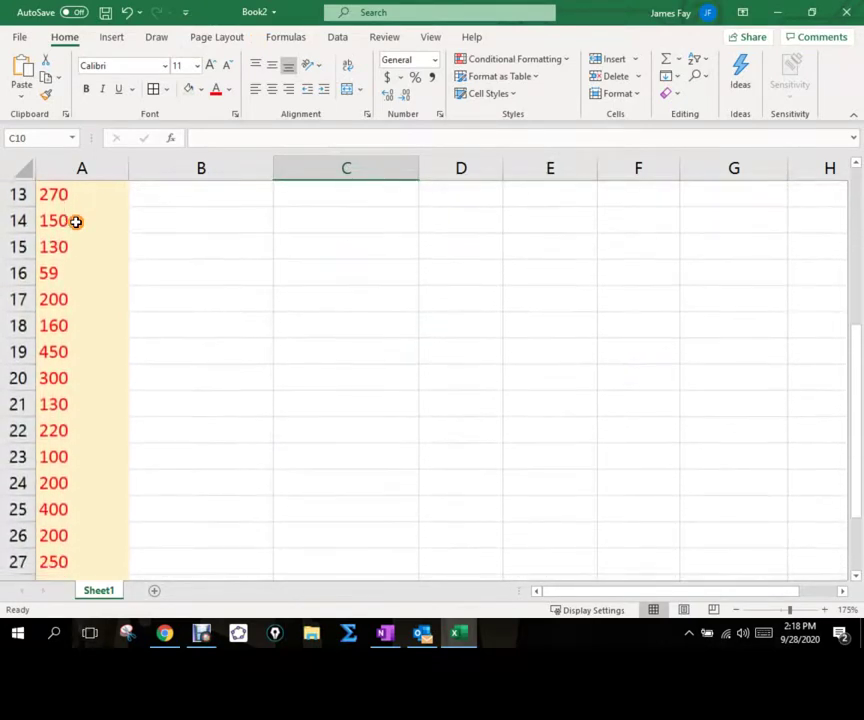
scroll(76, 222, "up", 4)
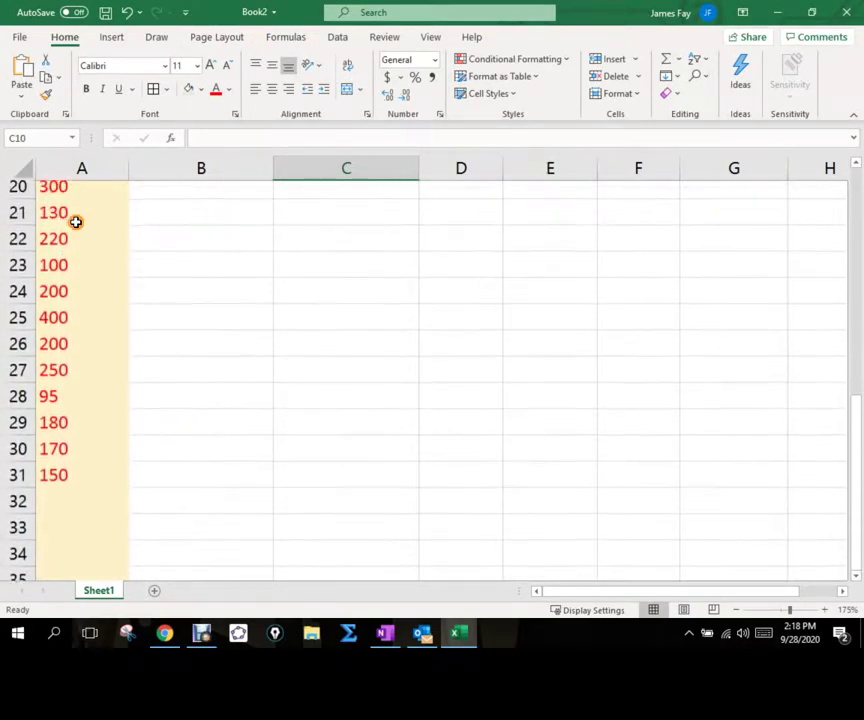
scroll(76, 222, "up", 3)
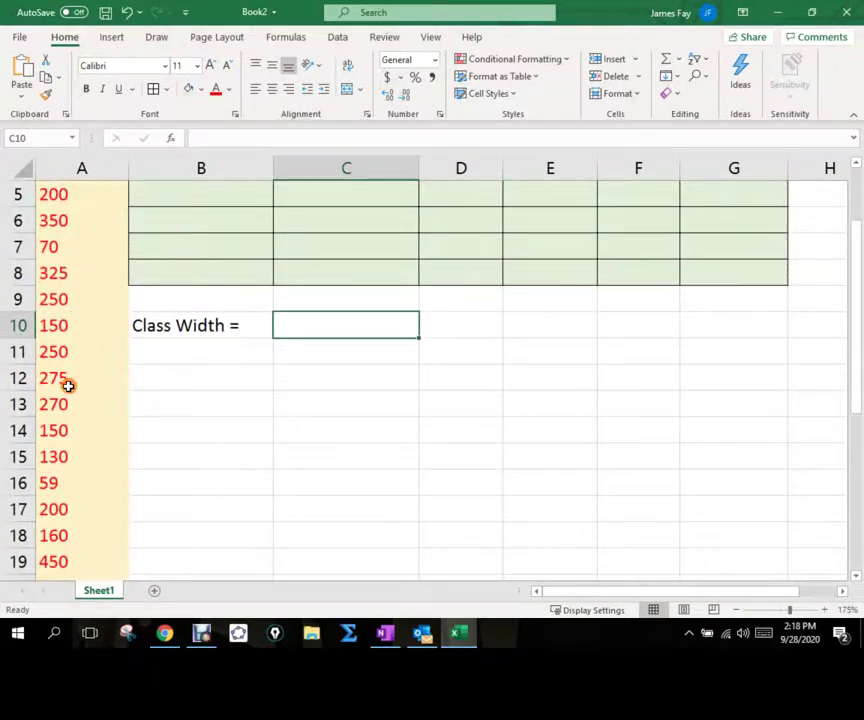
left_click(63, 474)
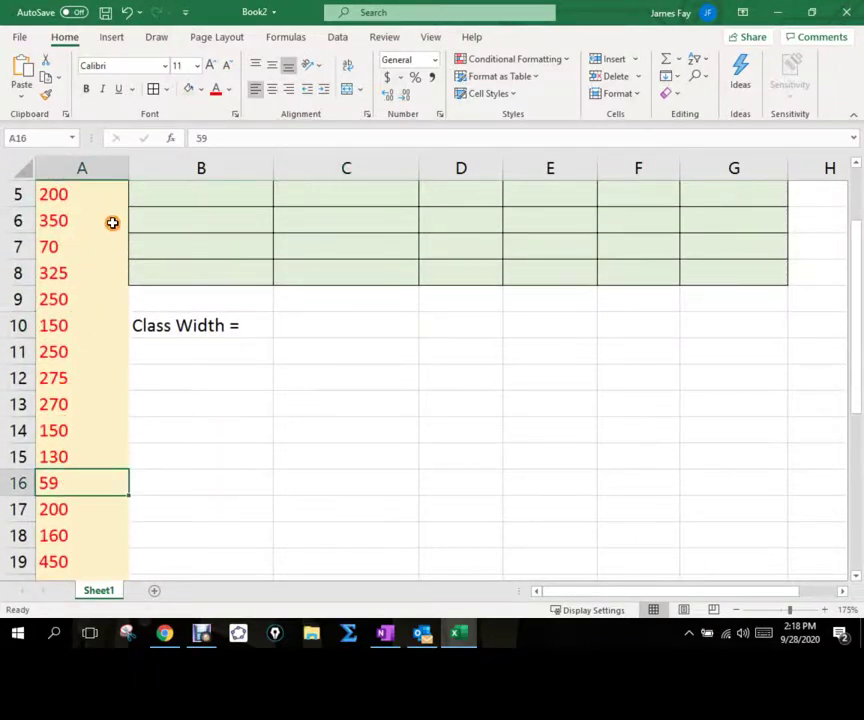
scroll(116, 320, "down", 1)
scroll(116, 320, "down", 4)
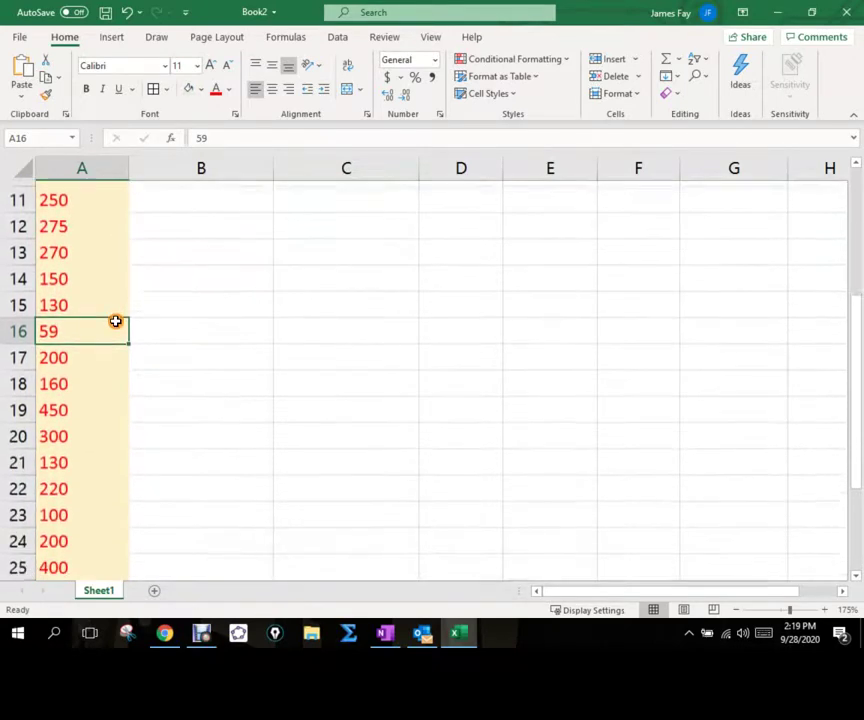
scroll(116, 320, "down", 1)
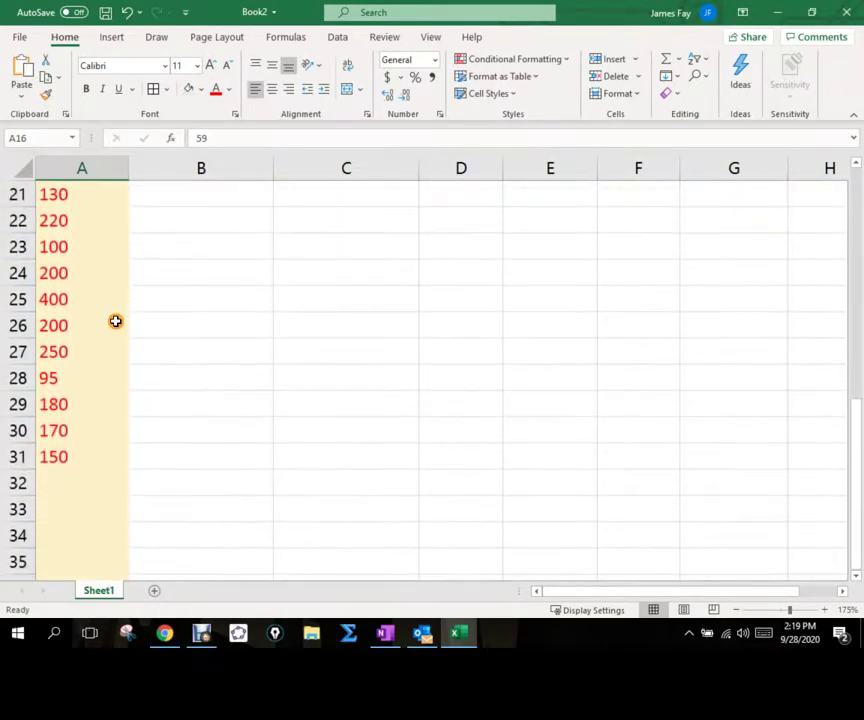
scroll(116, 342, "up", 2)
scroll(116, 343, "up", 1)
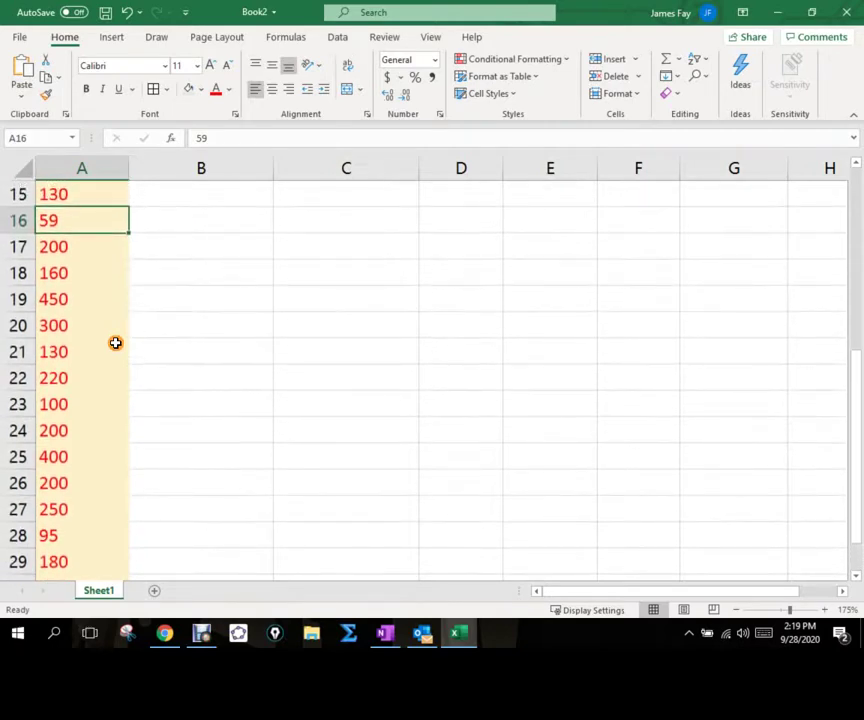
scroll(116, 343, "up", 3)
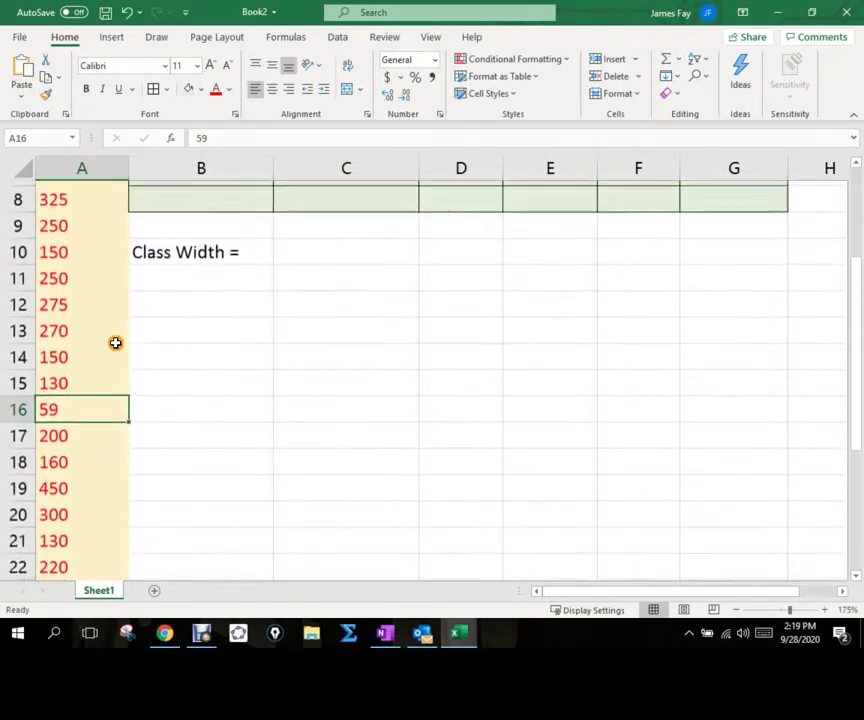
scroll(116, 343, "up", 2)
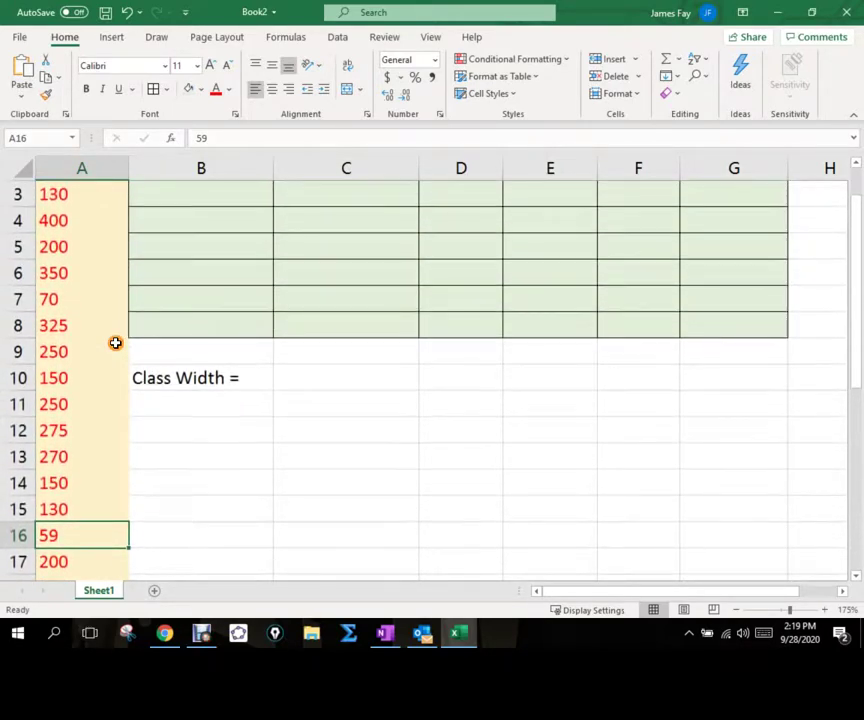
Enter =max(A2:A31) in B12, returning the largest raw value, 450
left_click(214, 488)
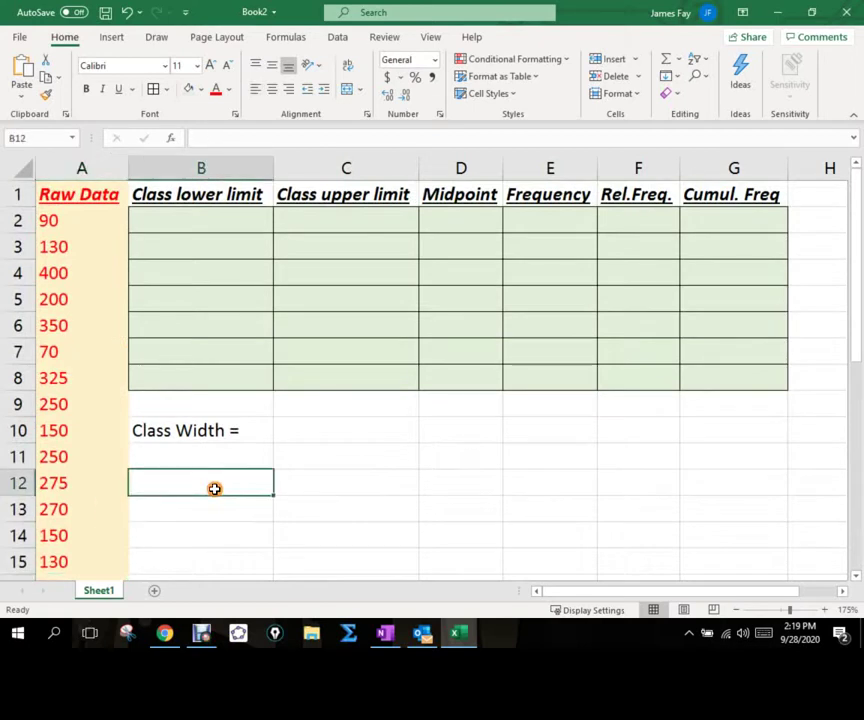
type("=")
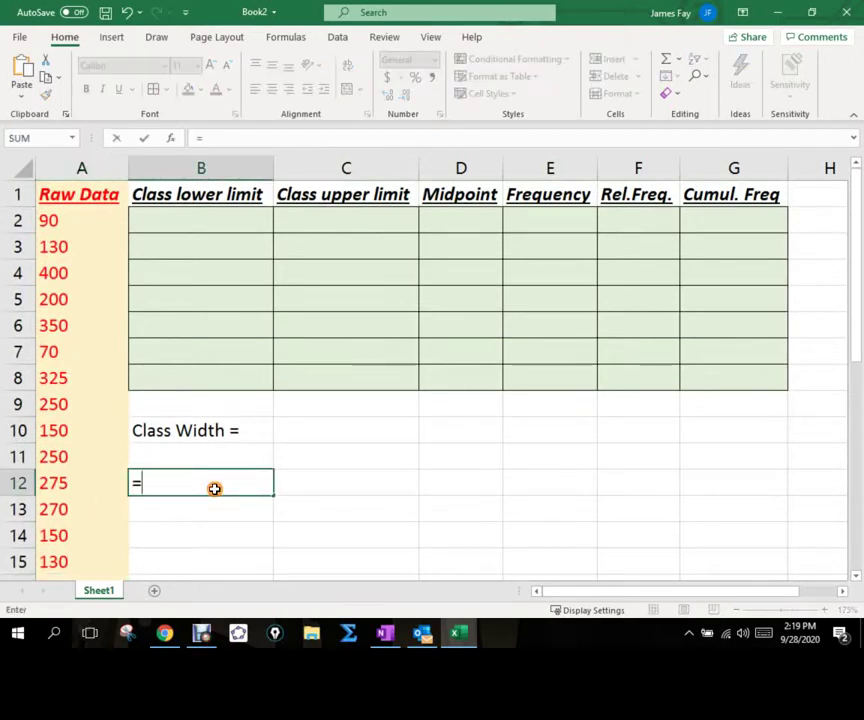
type("max")
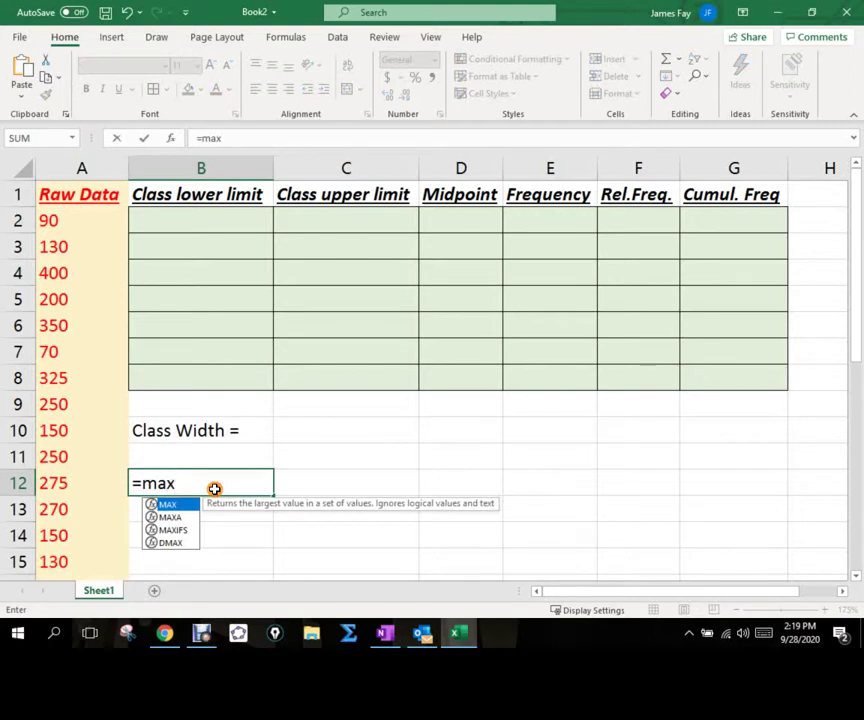
type("(")
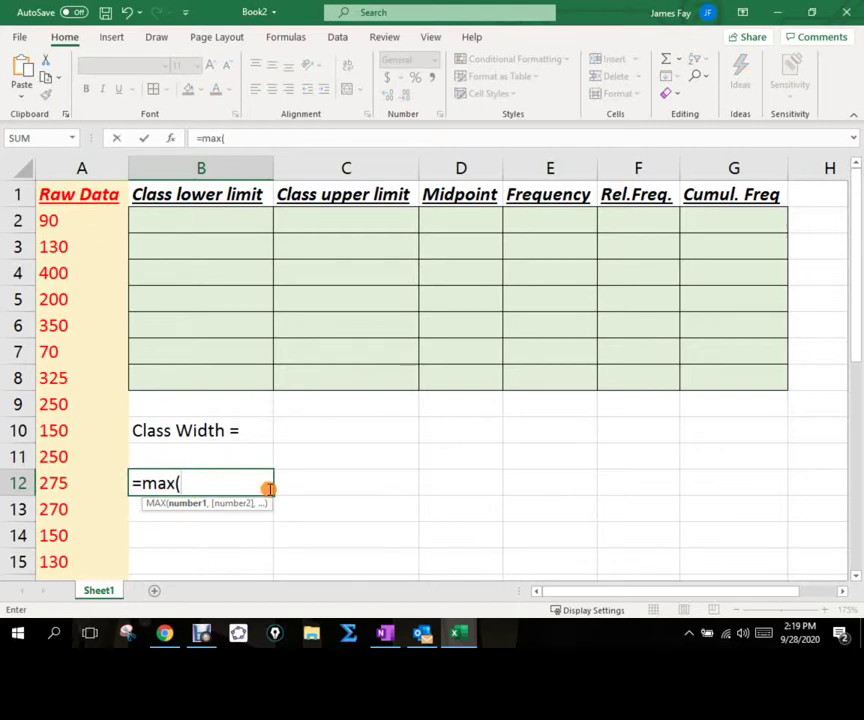
type("A2")
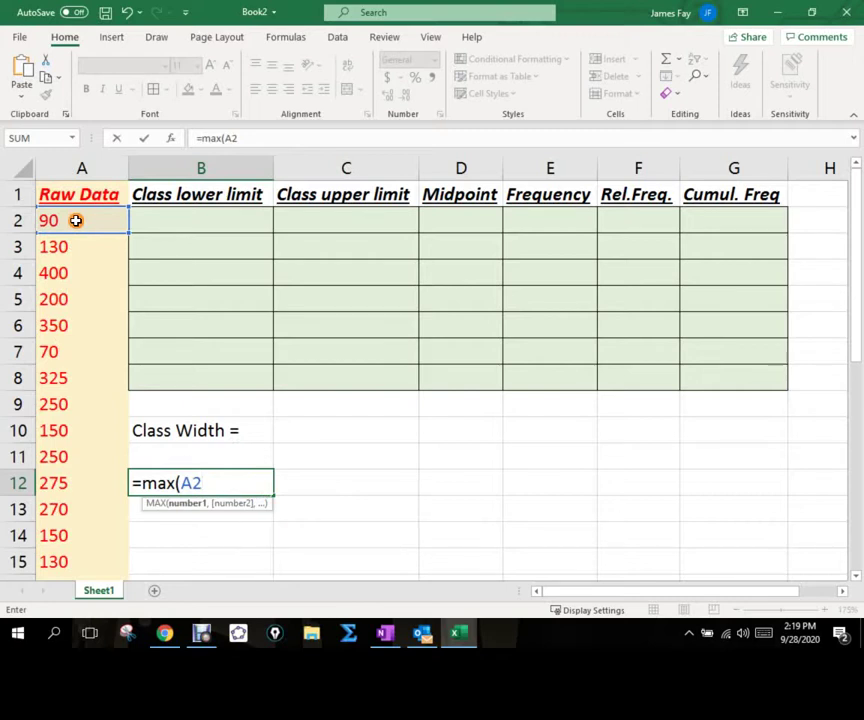
type(":A3")
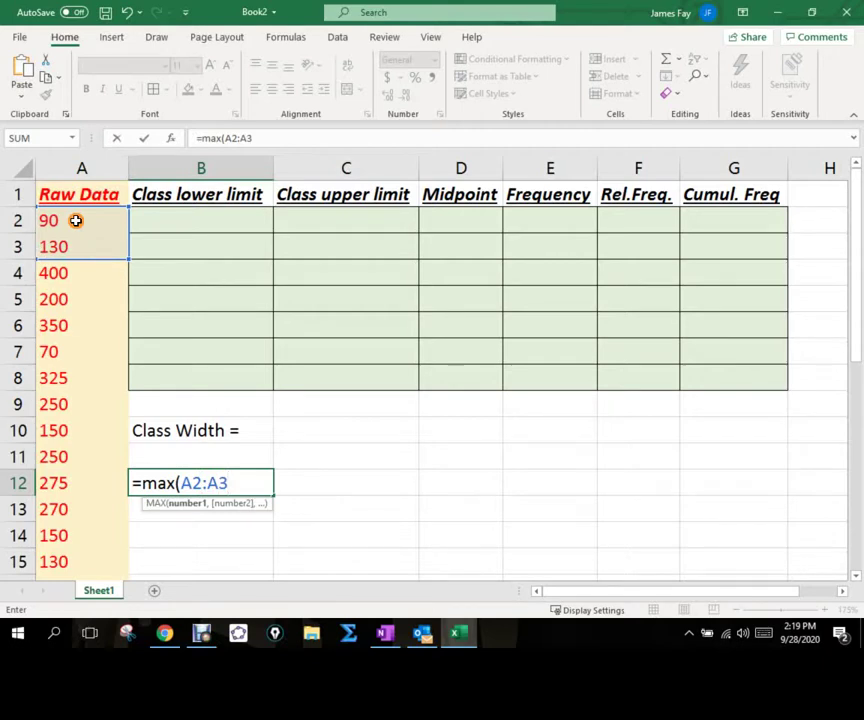
type("1)")
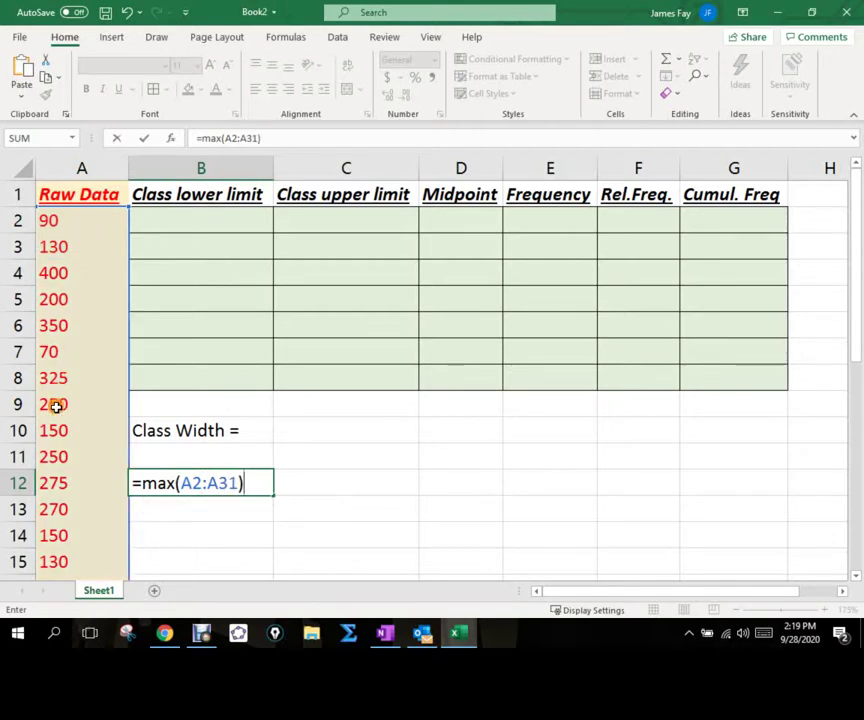
scroll(62, 420, "down", 2)
scroll(68, 437, "down", 6)
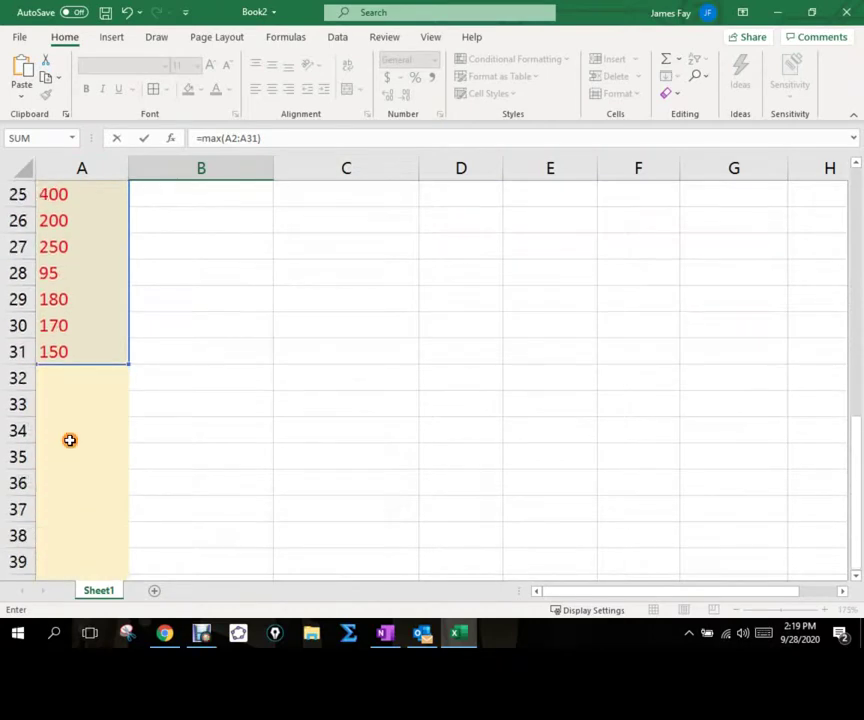
scroll(69, 440, "up", 4)
scroll(70, 440, "up", 4)
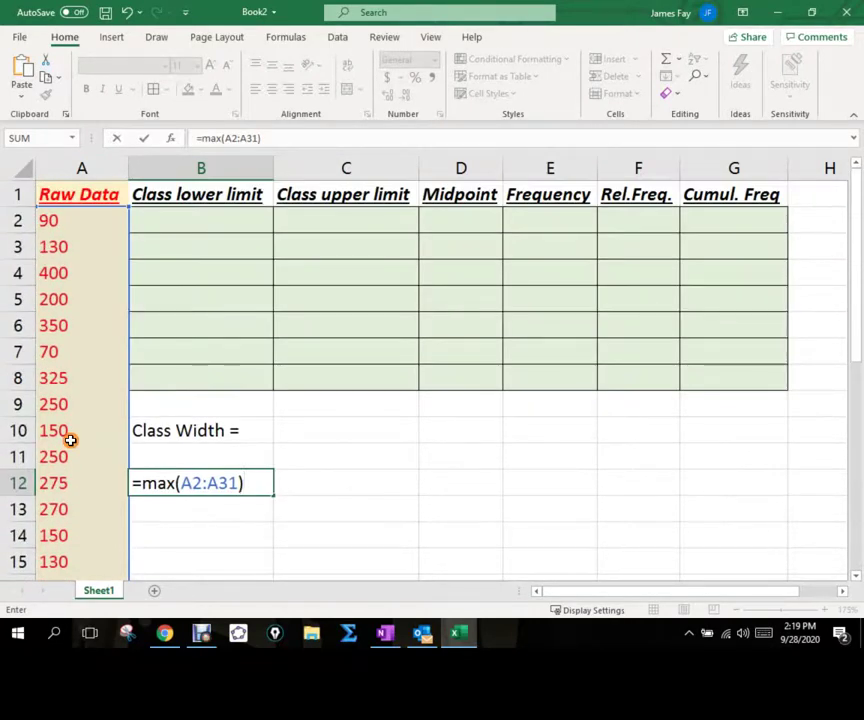
key("Return")
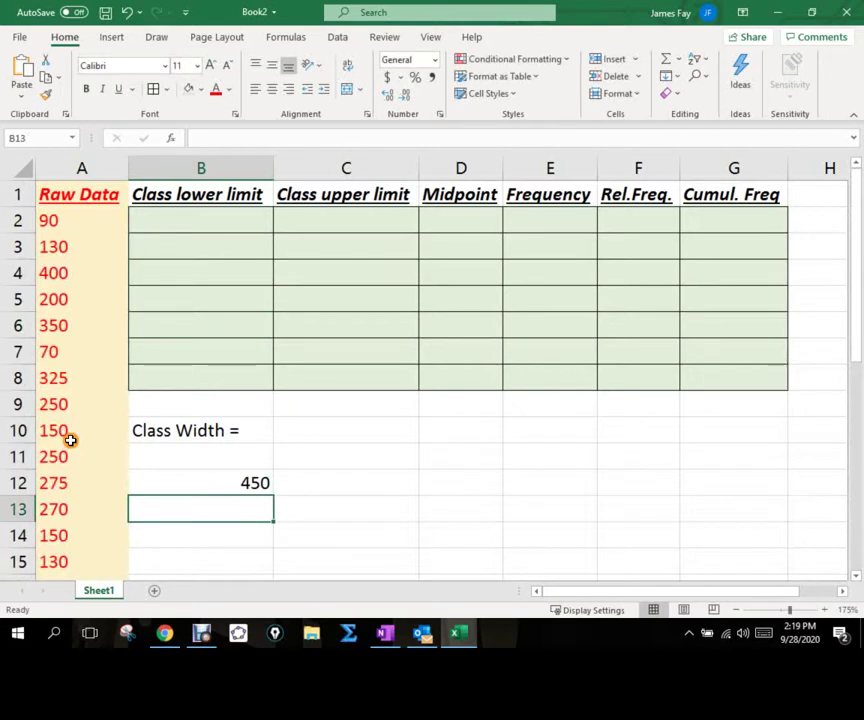
Enter =min(A2:A31) in B13, returning the smallest raw value, 59
type("=")
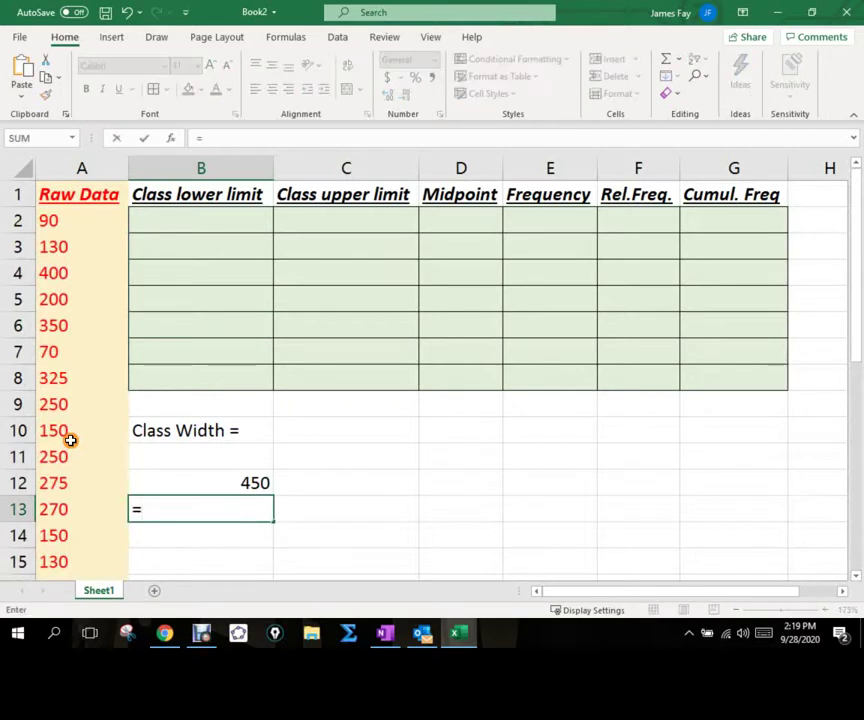
type("min")
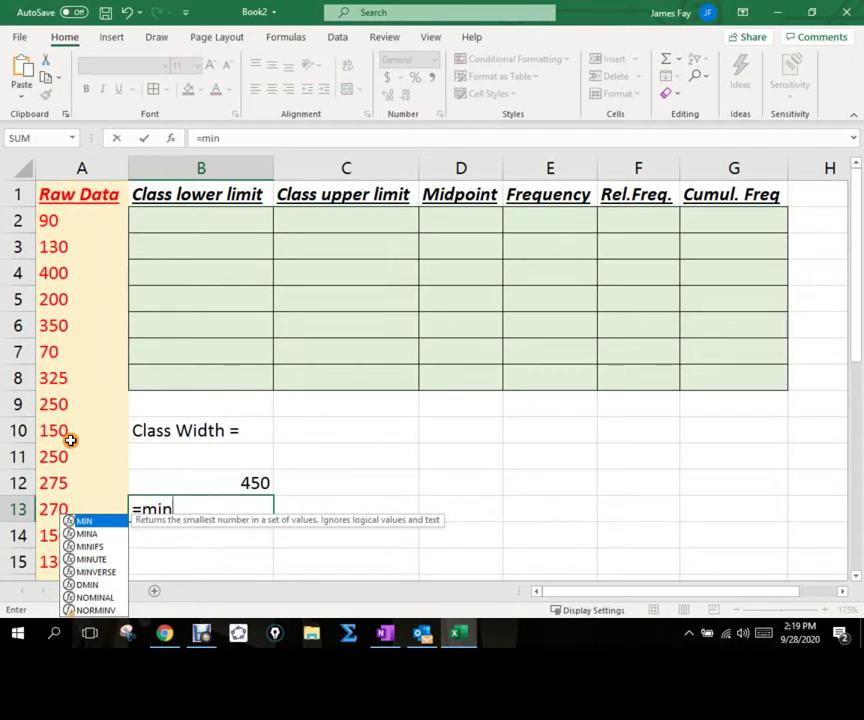
type("(A@")
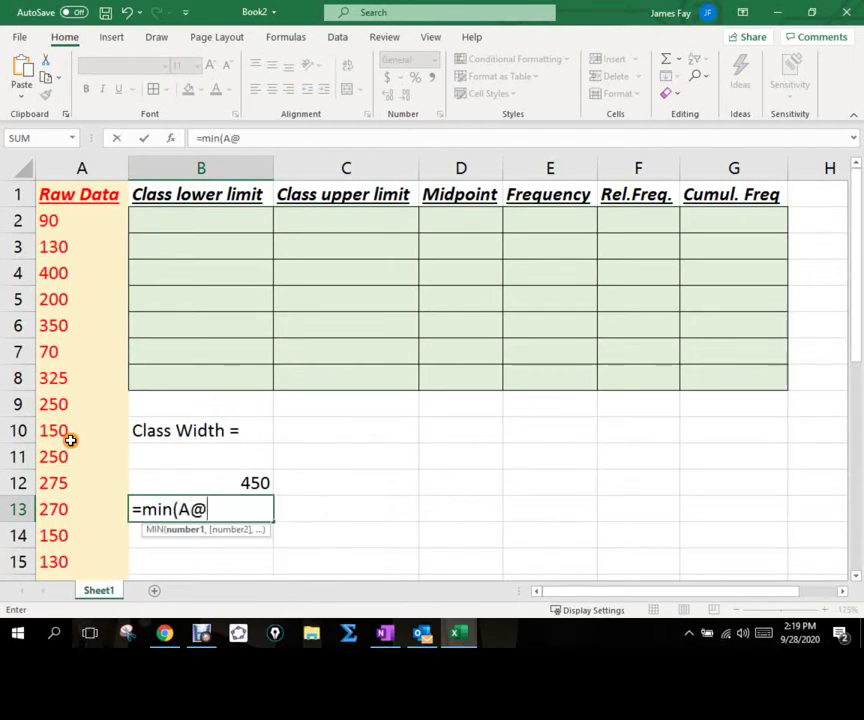
key("BackSpace")
type("2:")
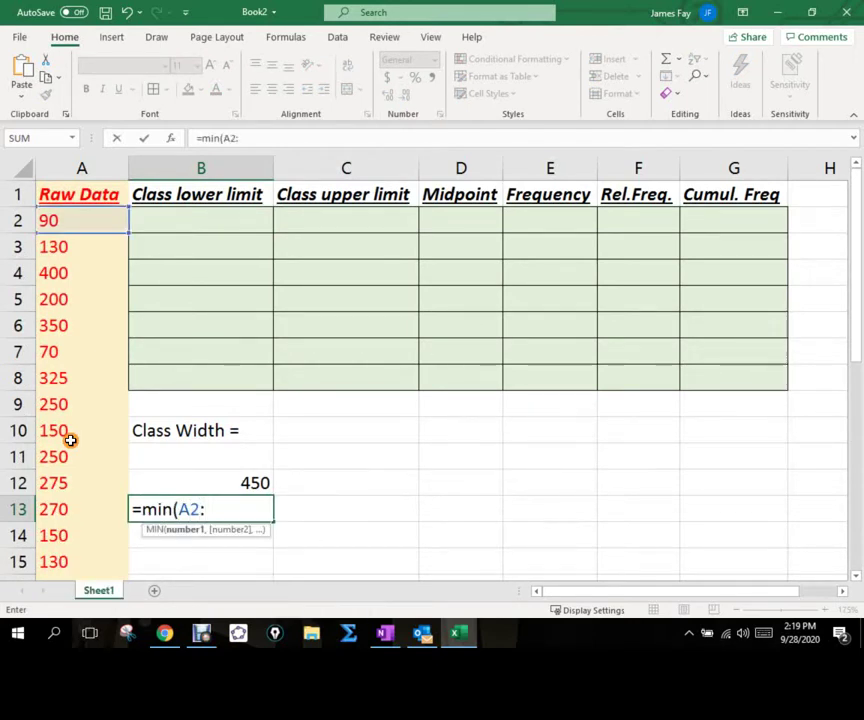
type("A31)")
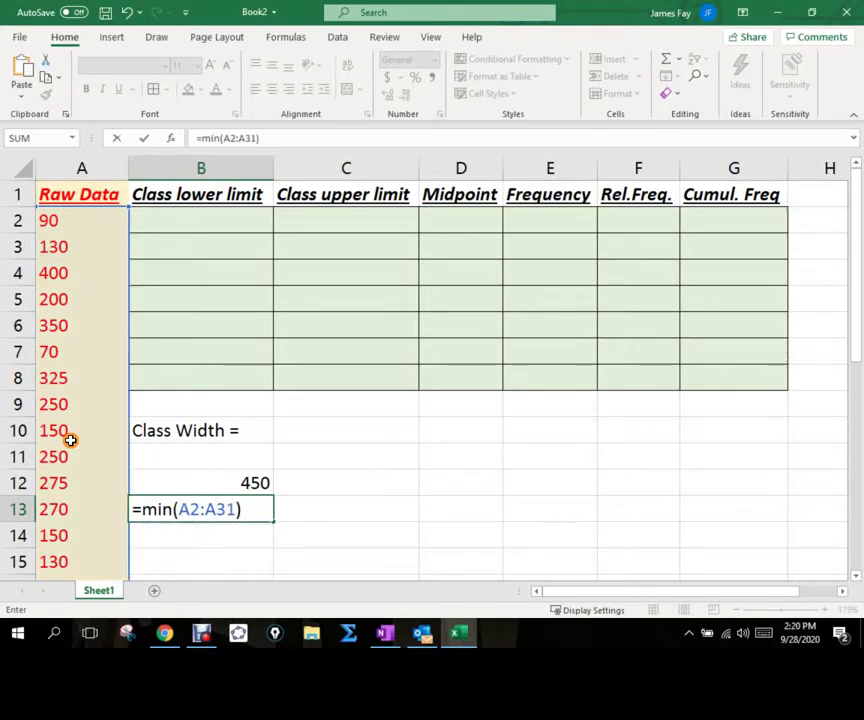
key("Return")
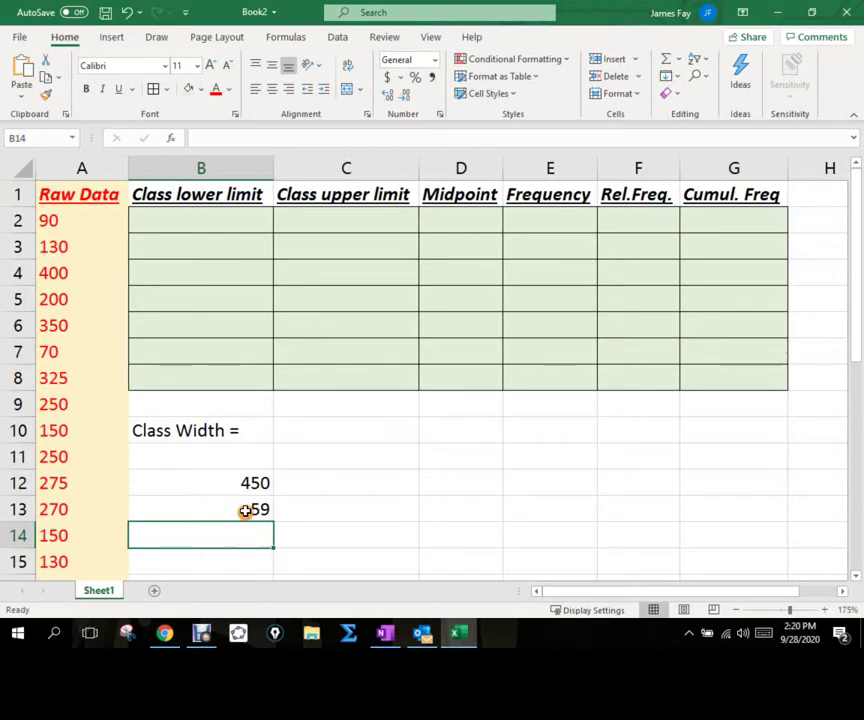
Enter =(B12-B13)/7 in C10, giving a class width of 55.85714286
left_click(292, 435)
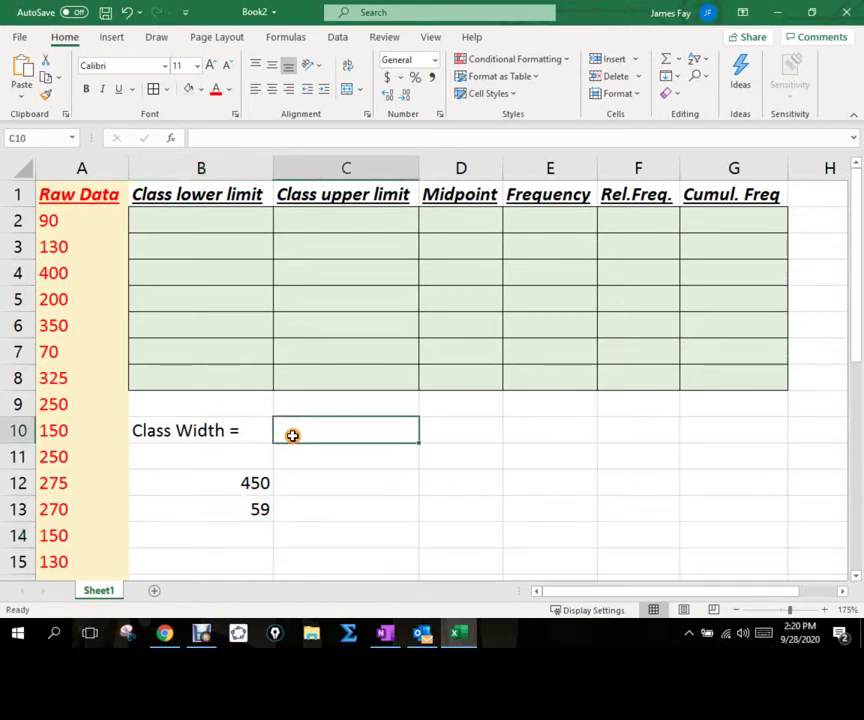
type("=")
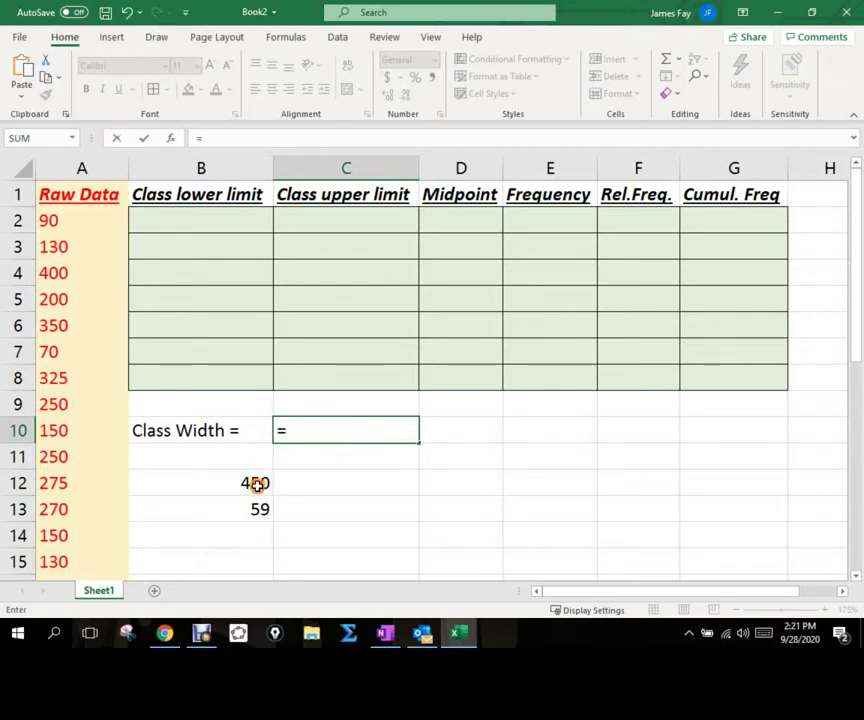
type("(")
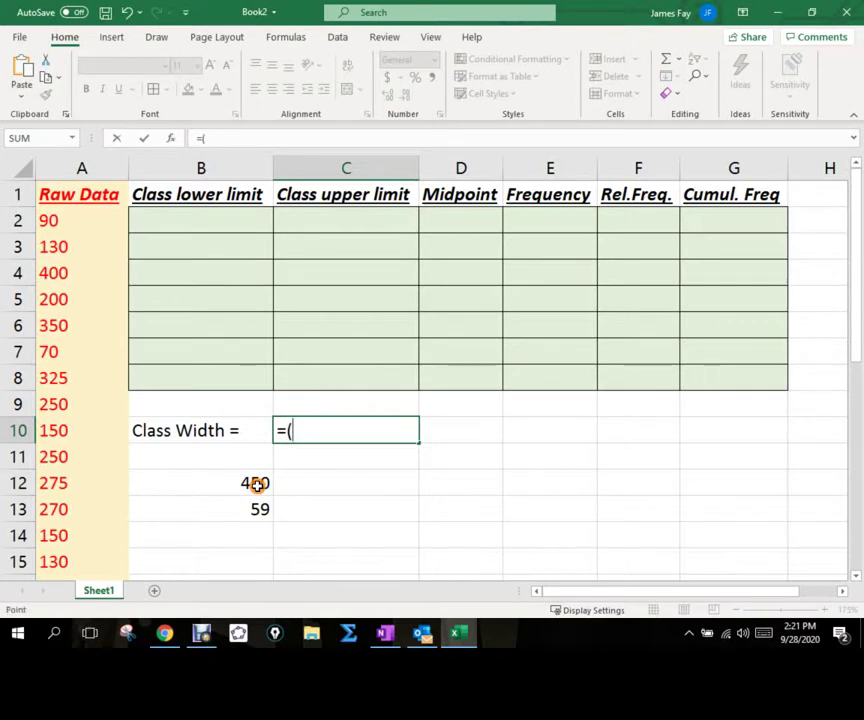
left_click(257, 484)
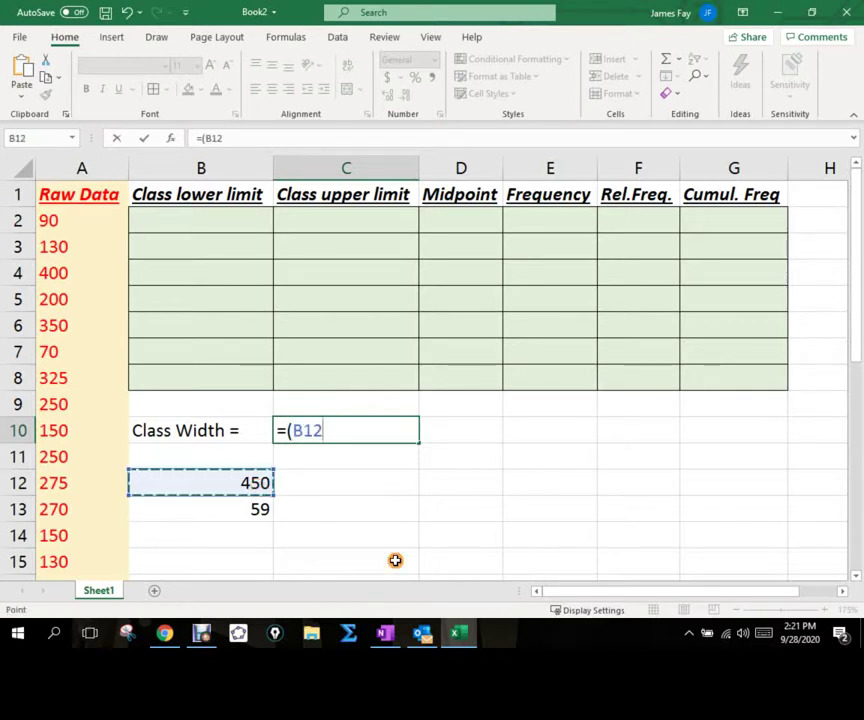
type("-")
left_click(228, 508)
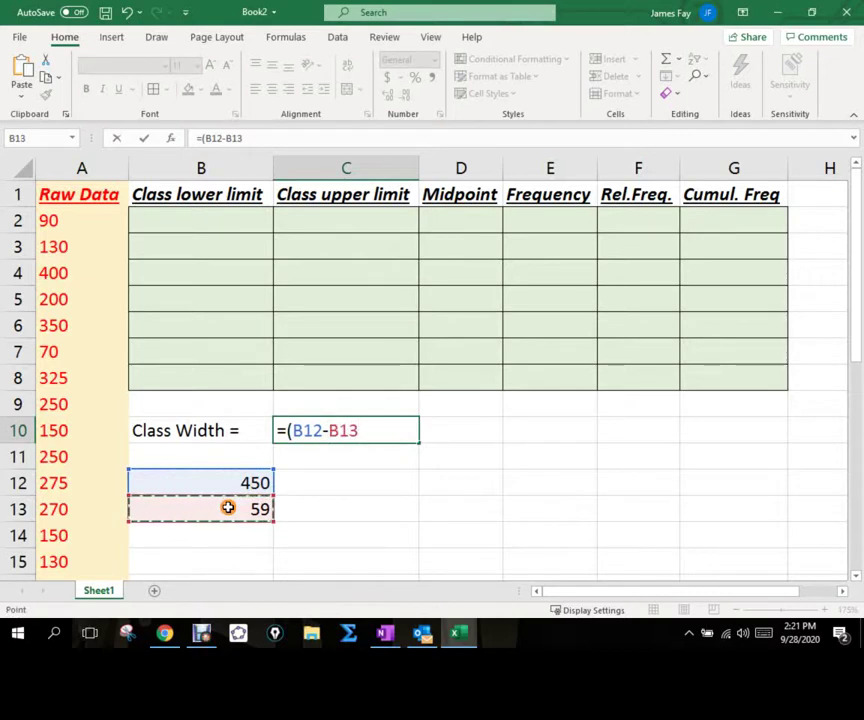
type(")/")
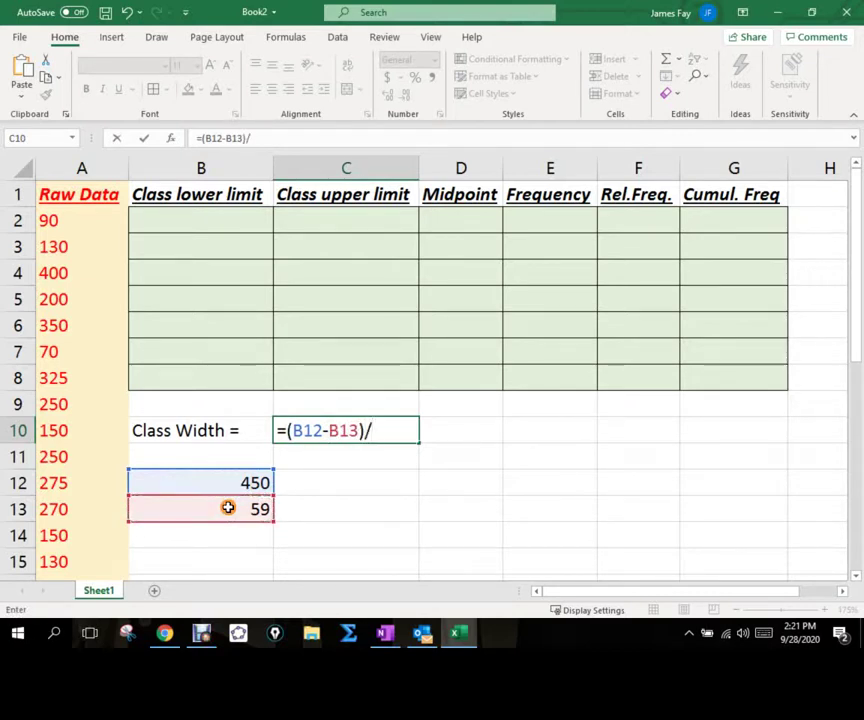
type("7")
key("Return")
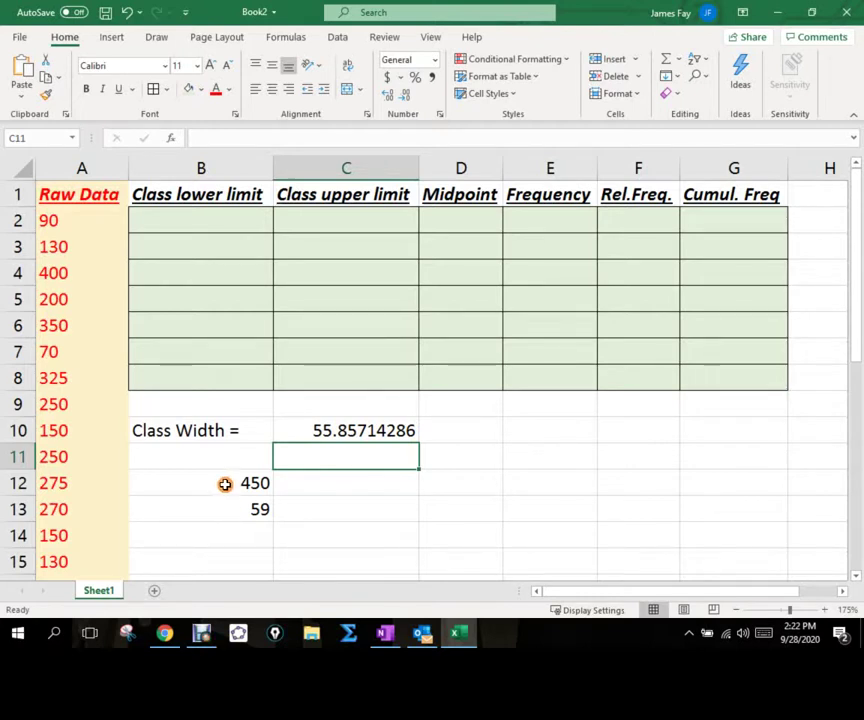
left_click(374, 432)
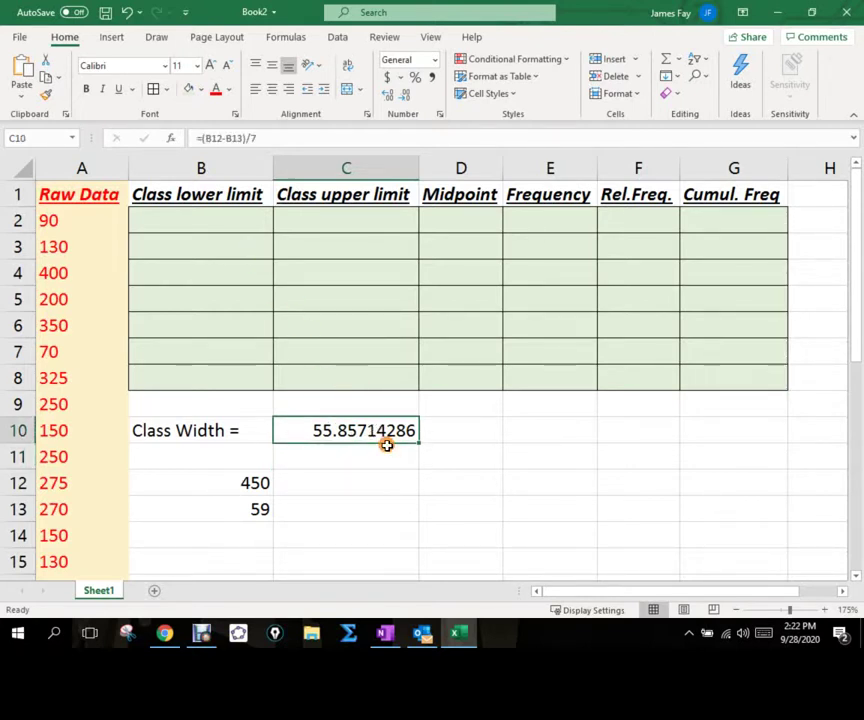
Change C10 to =roundup((B12-B13)/7,0) so the class width shows 56
double_click(380, 436)
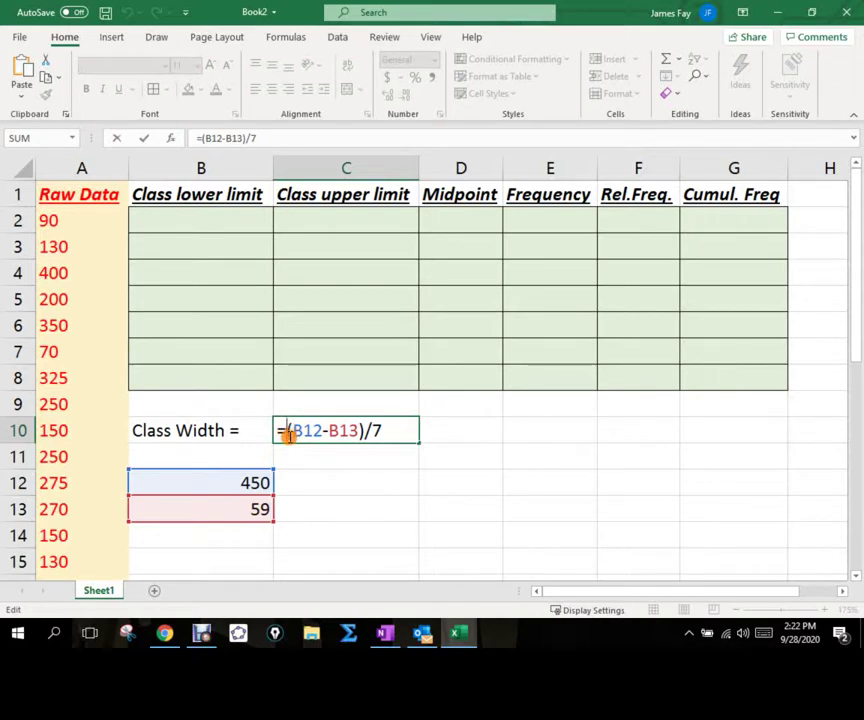
type("roundup")
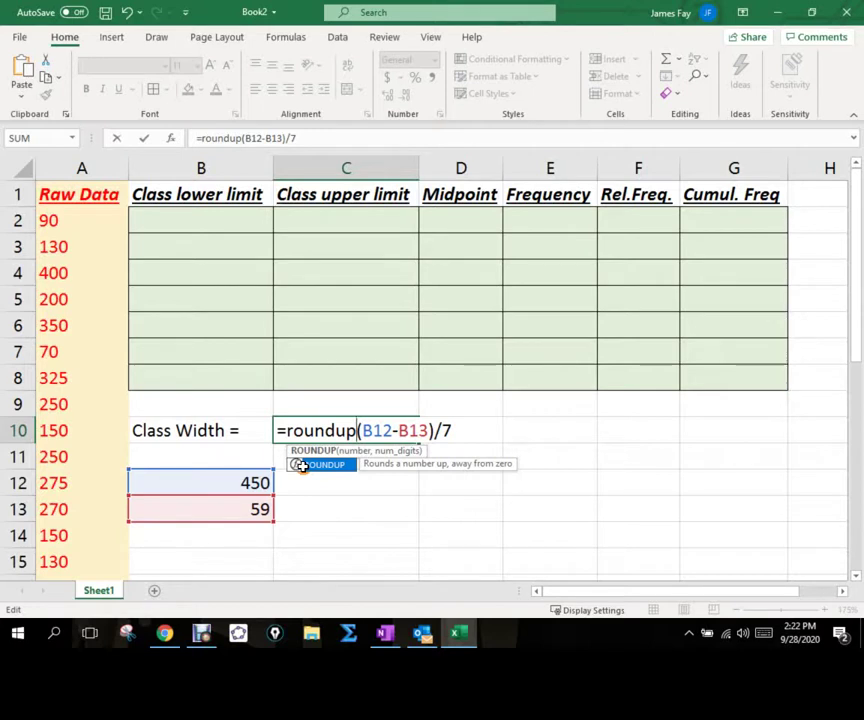
key("Return")
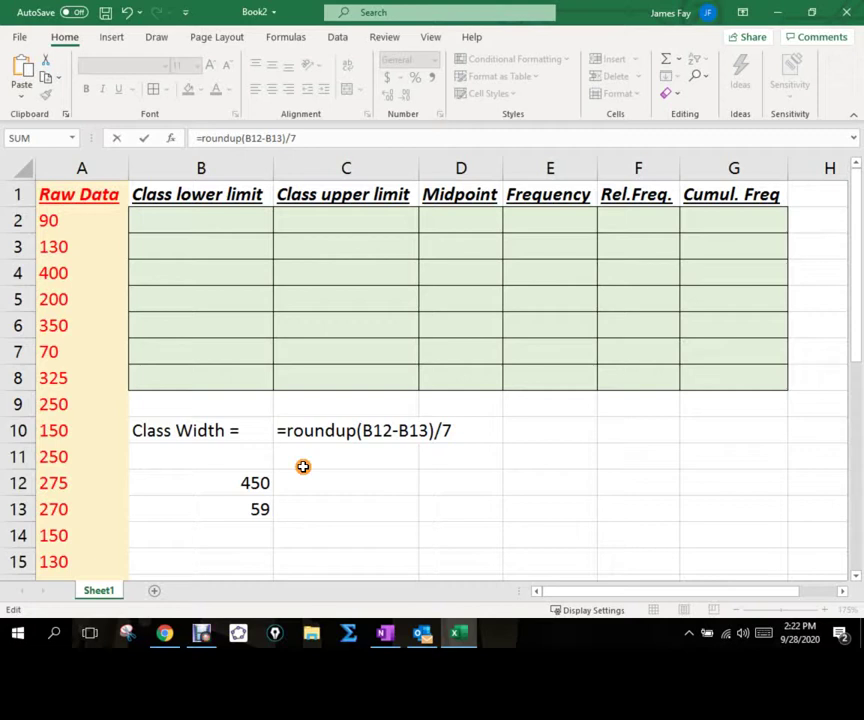
left_click(356, 430)
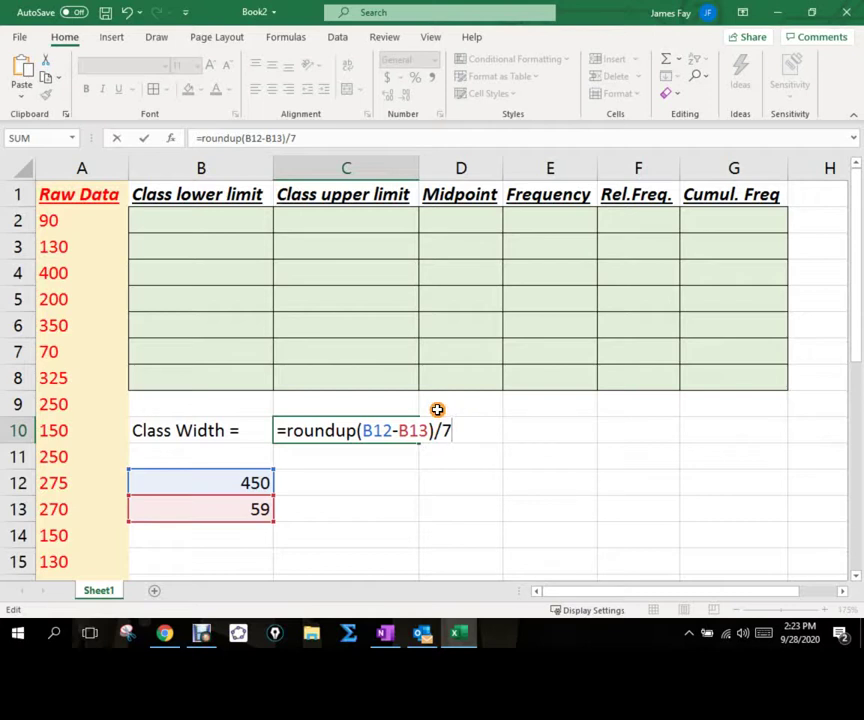
type(",0)")
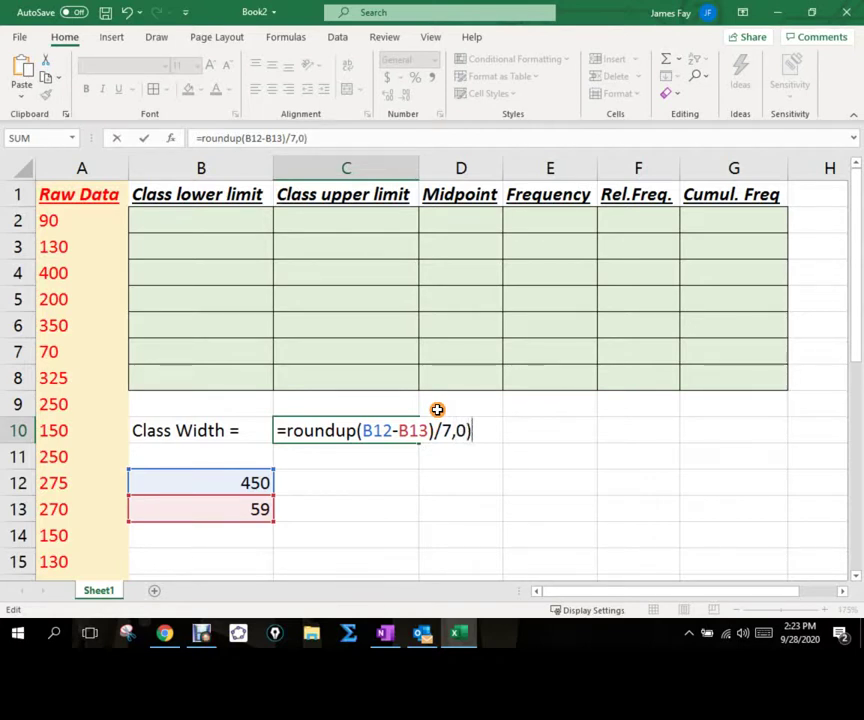
key("Left")
key("Left")
key("Left")
key("Left")
key("Left")
key("Left")
key("Left")
key("Left")
key("Left")
key("Left")
key("Left")
key("Left")
key("Left")
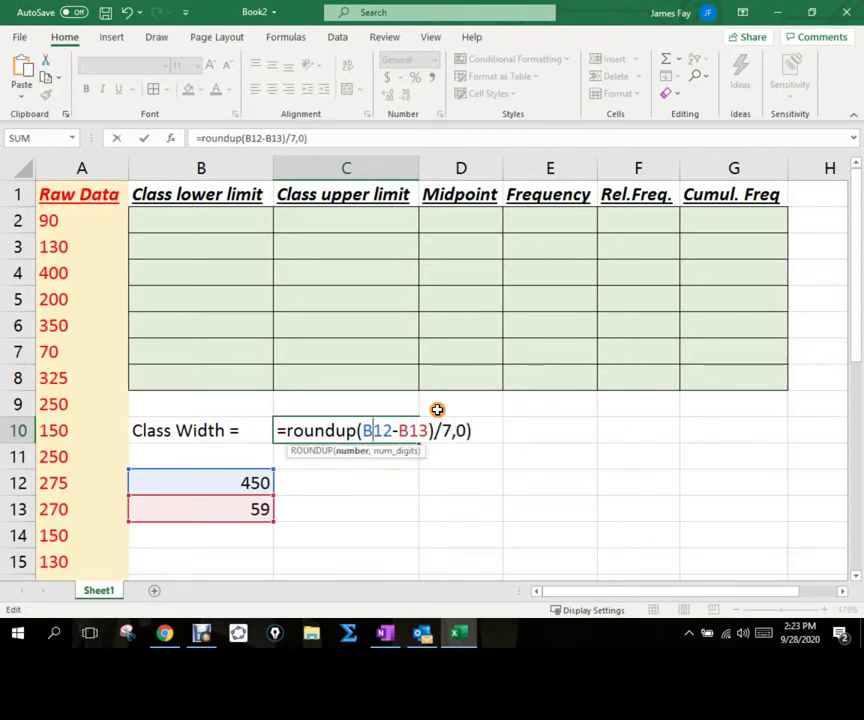
type("(")
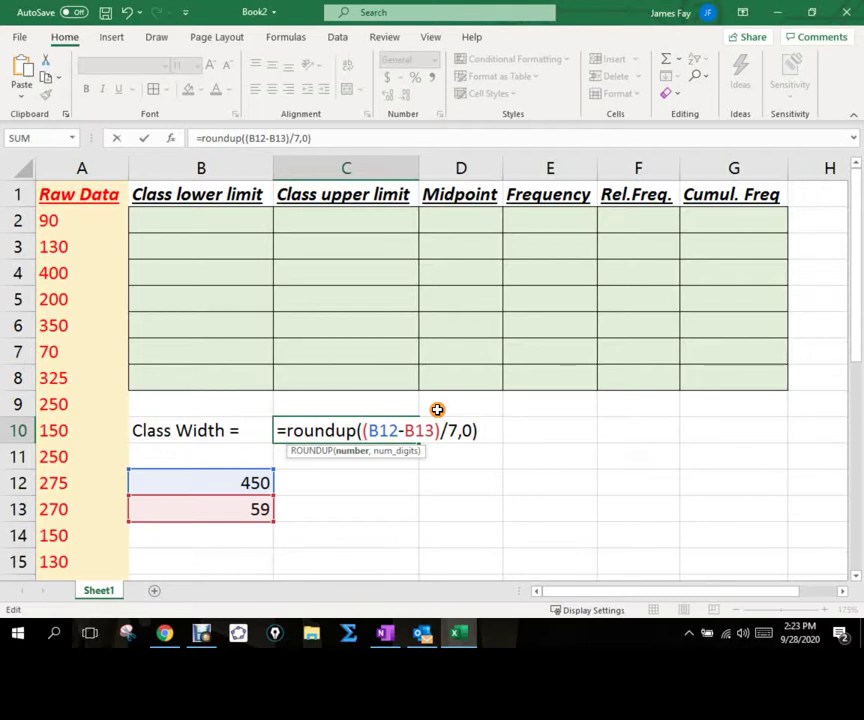
key("Return")
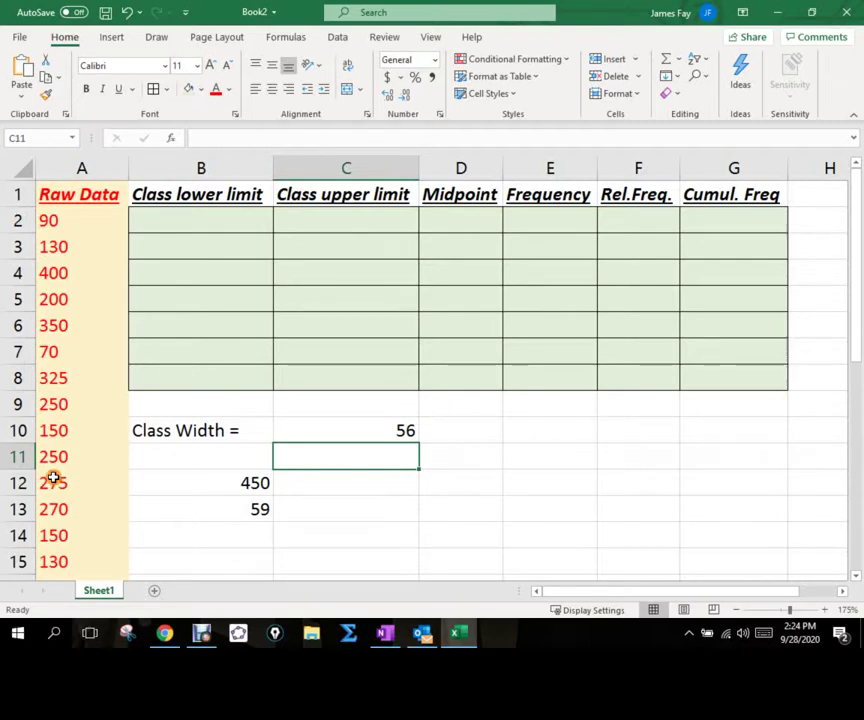
Test the formulas by changing A16 from 59 to 40, then restore 59
scroll(53, 480, "down", 3)
left_click(50, 378)
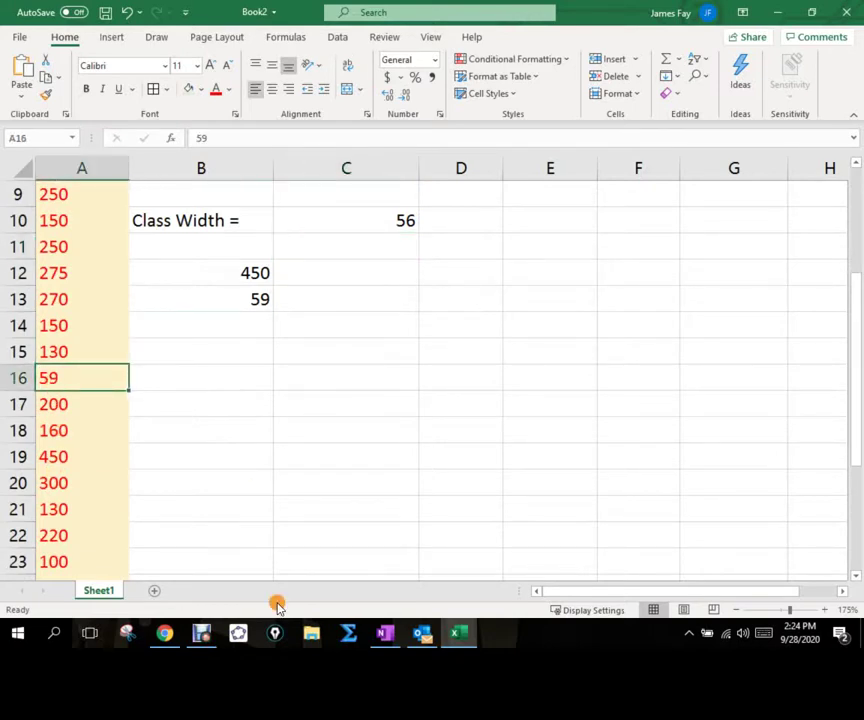
key("BackSpace")
type("40")
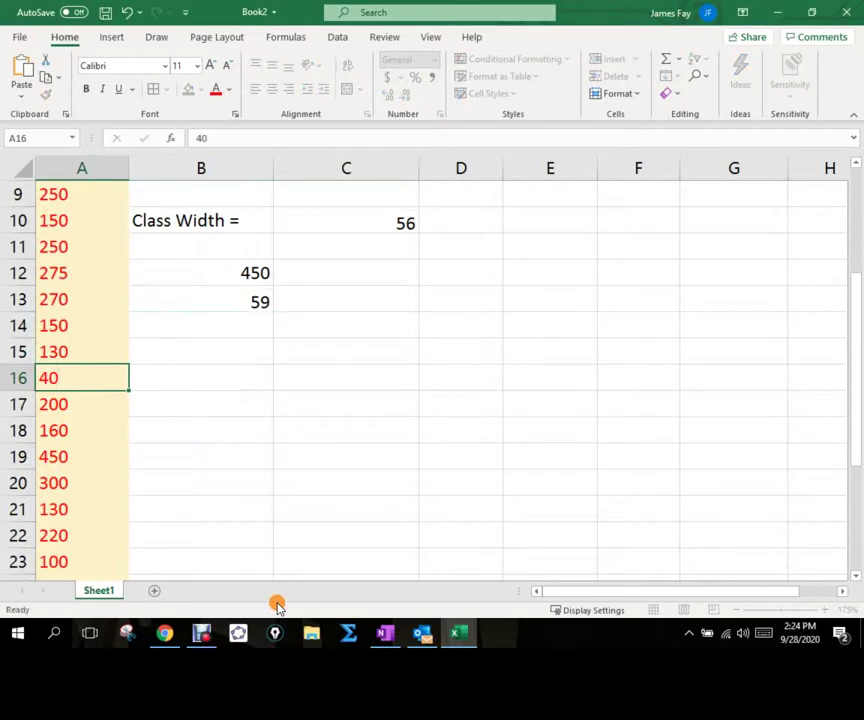
key("Return")
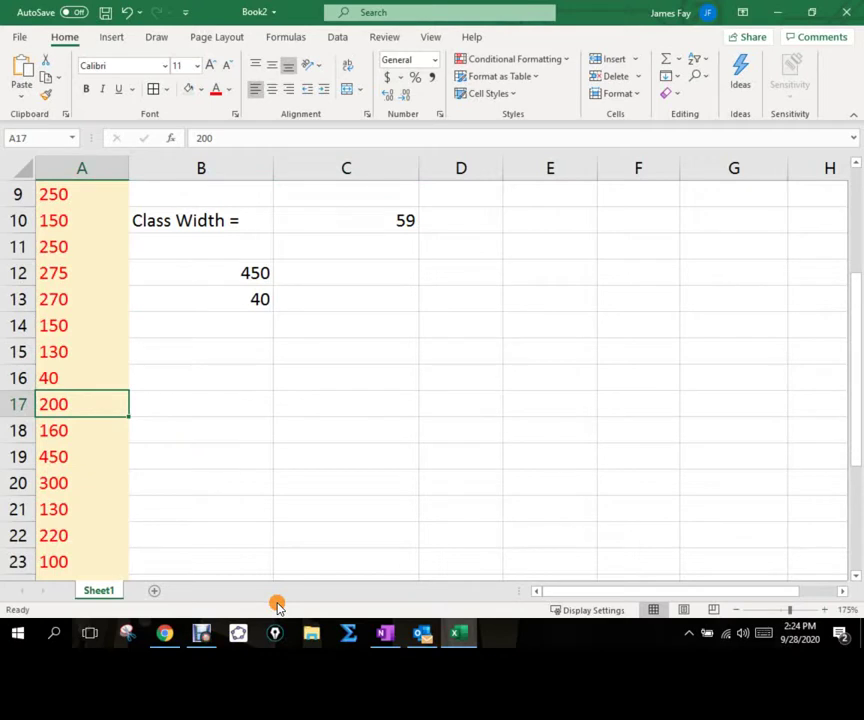
left_click(74, 377)
type("59")
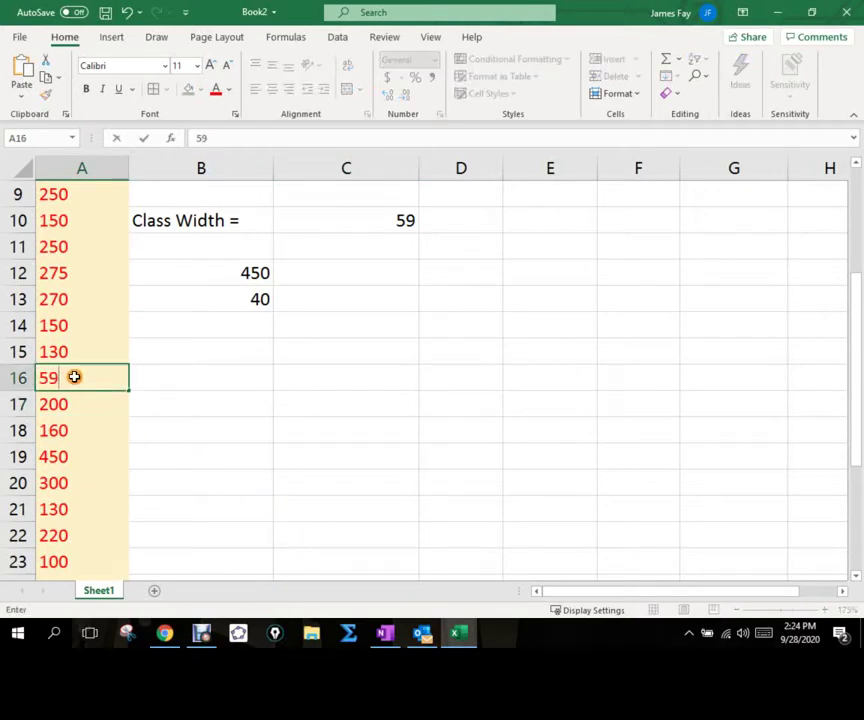
key("Return")
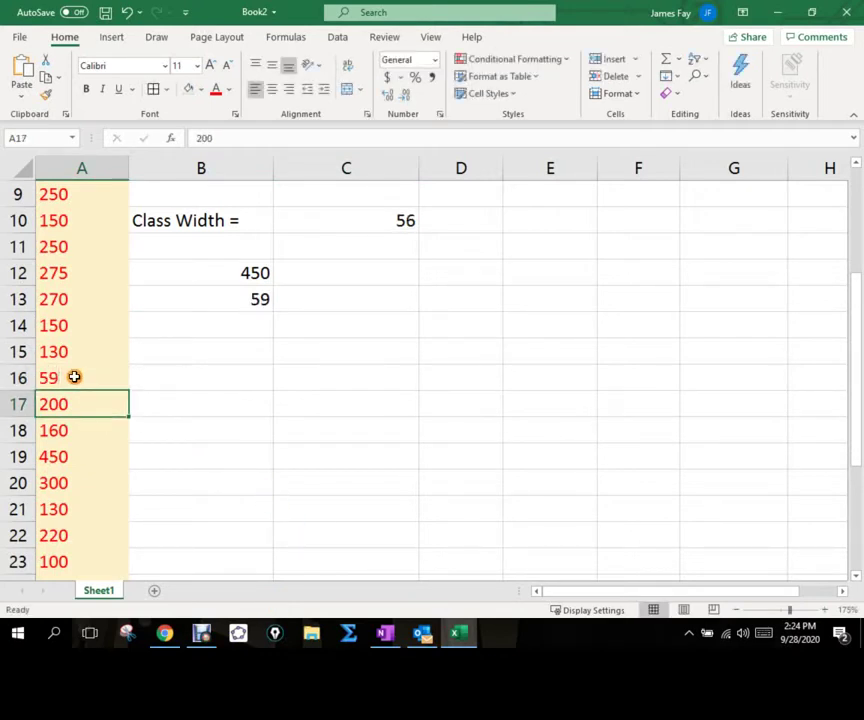
Review the class width calculation in C10 and select B2 for the first lower limit
scroll(251, 434, "up", 2)
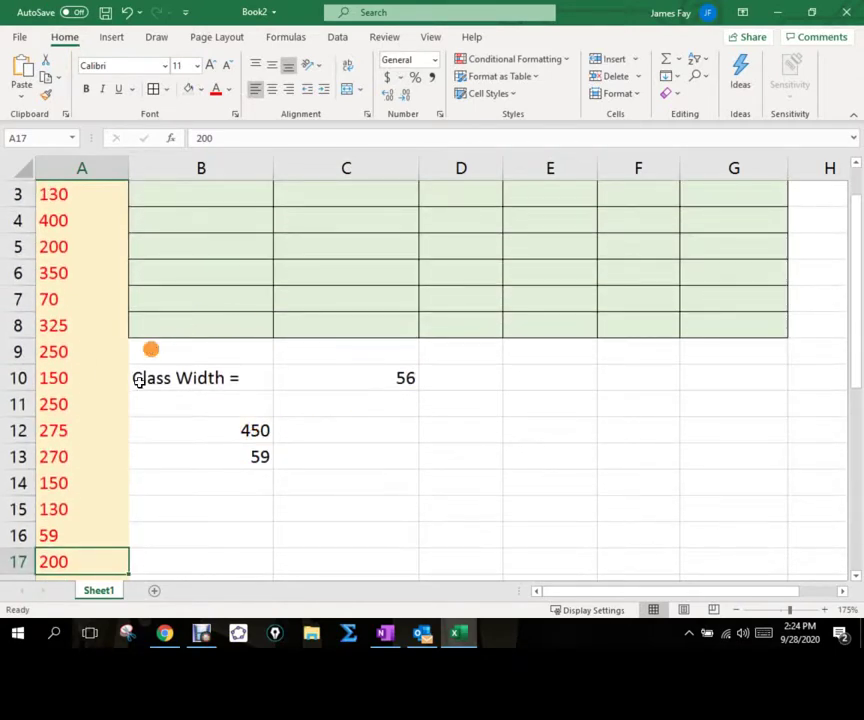
scroll(407, 436, "up", 1)
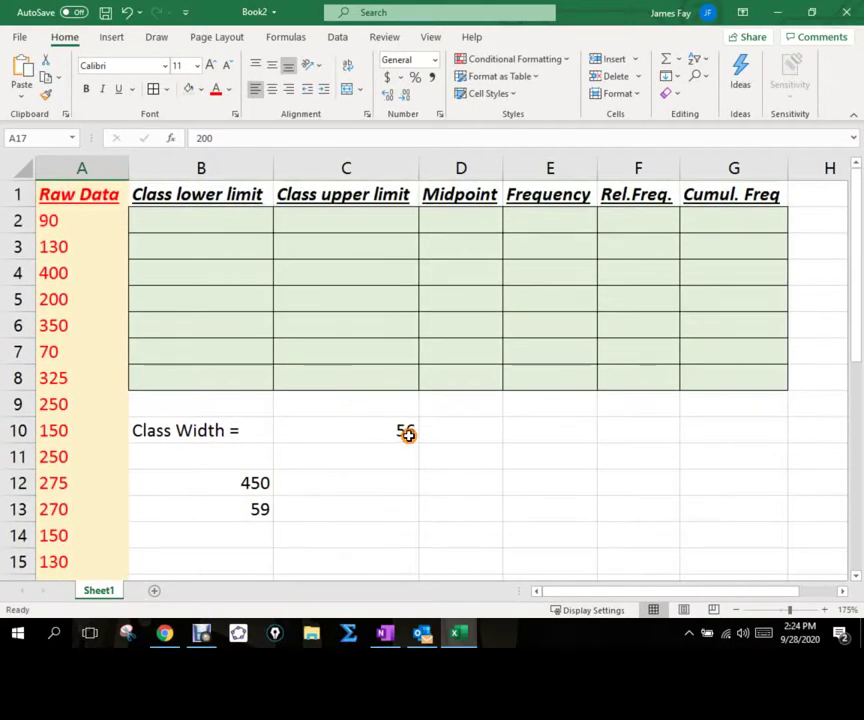
left_click(351, 426)
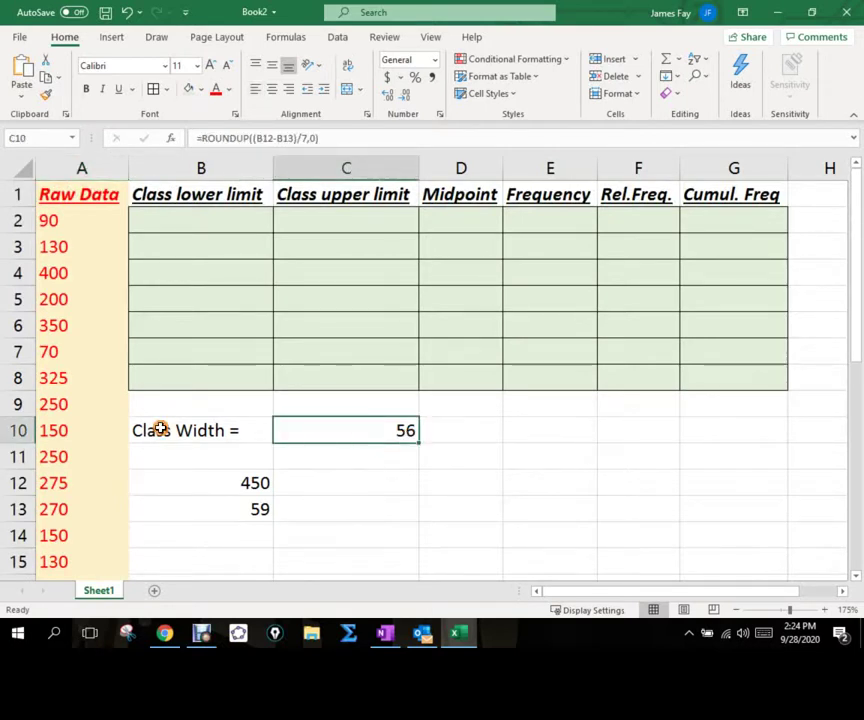
left_click_drag(162, 428, 328, 502)
left_click(602, 506)
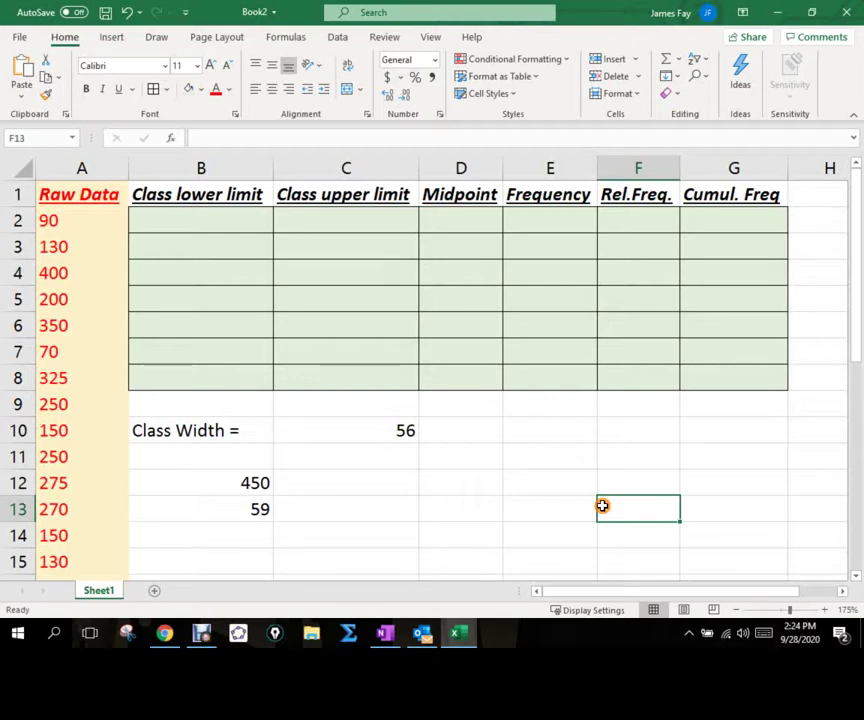
left_click(228, 224)
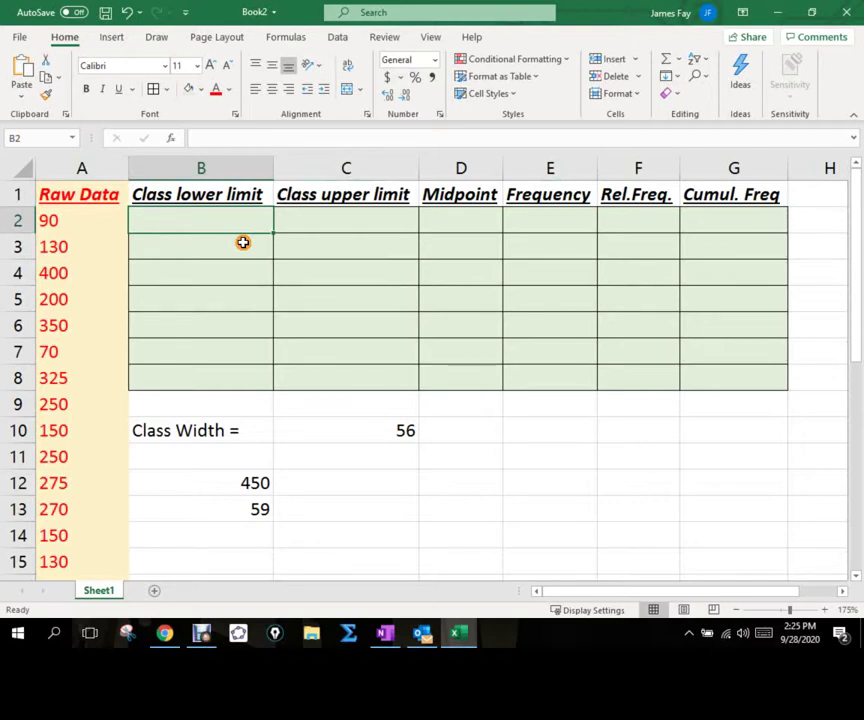
Enter =min(A2:A31) in B2, giving a first lower limit of 59
type("=")
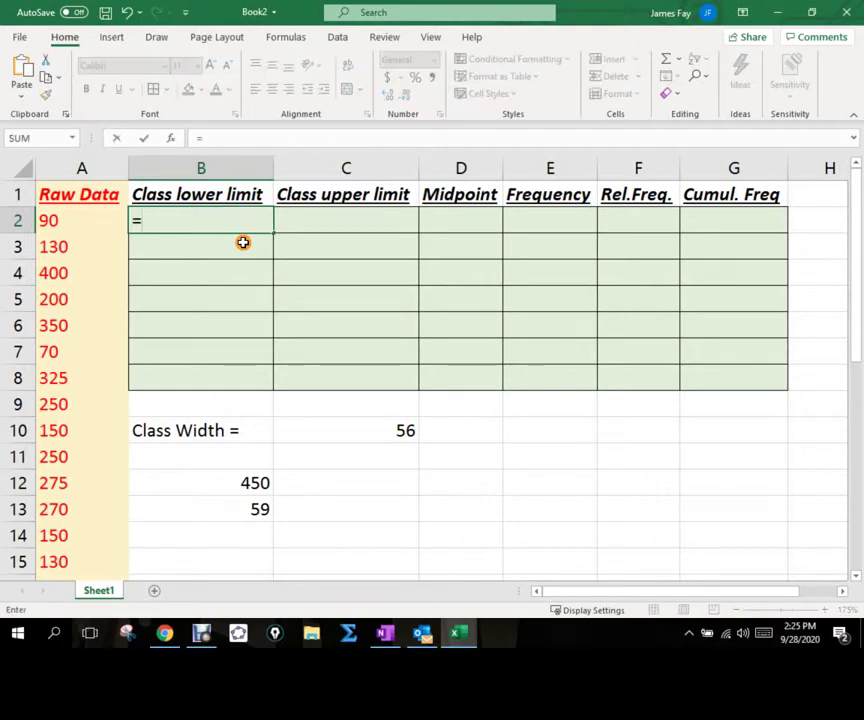
type("min(")
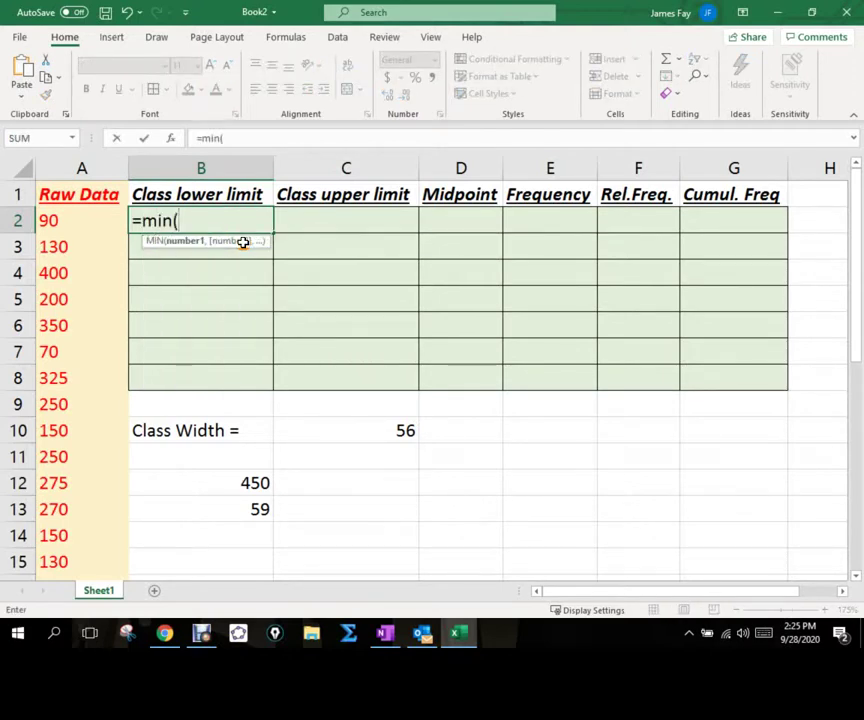
type("A2:A2")
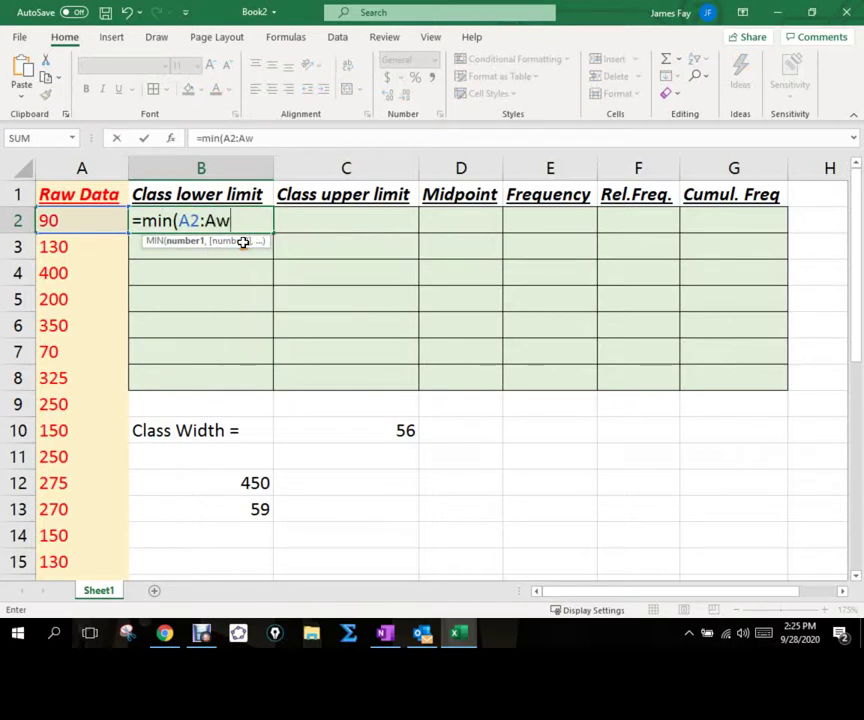
key("BackSpace")
type("31)")
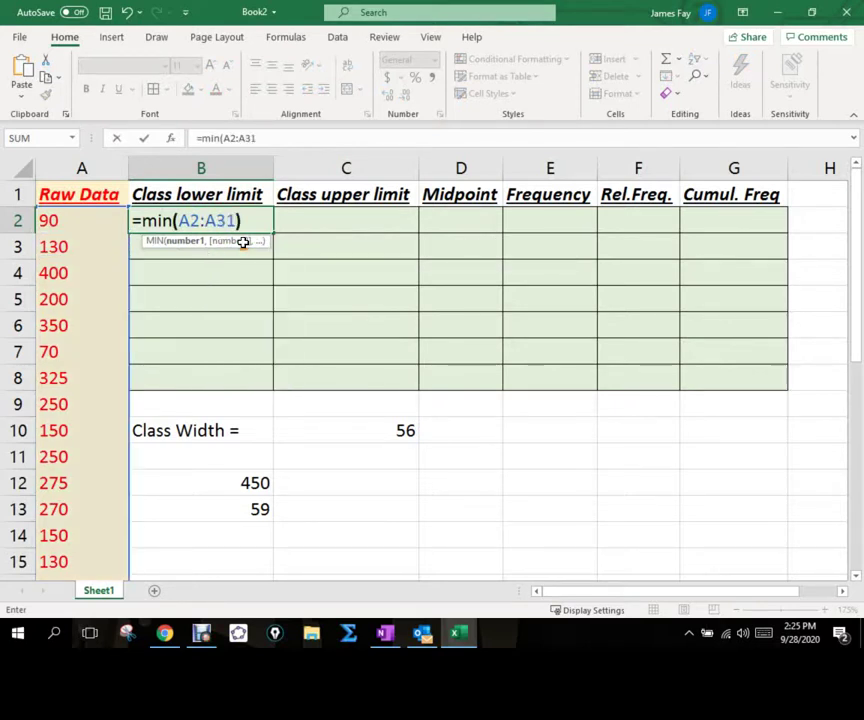
key("Return")
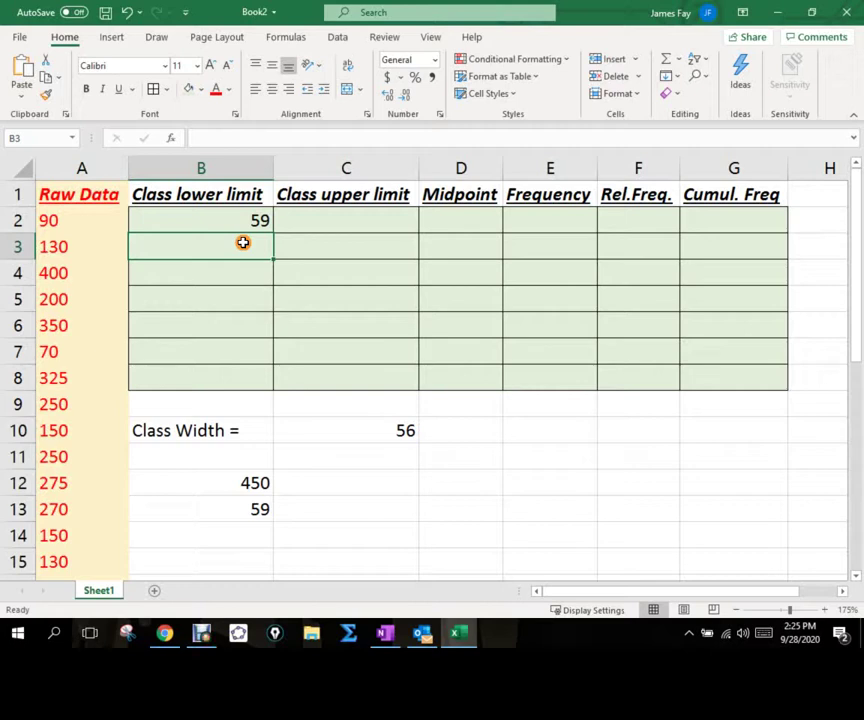
Enter =B2+C10 in B3, giving 115 as the second lower limit
type("=")
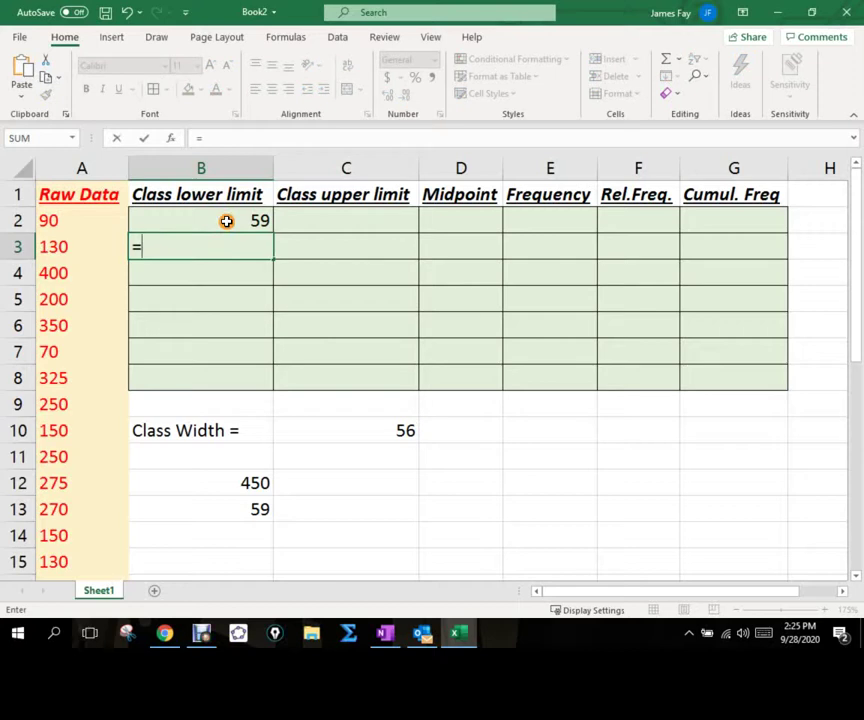
left_click(226, 221)
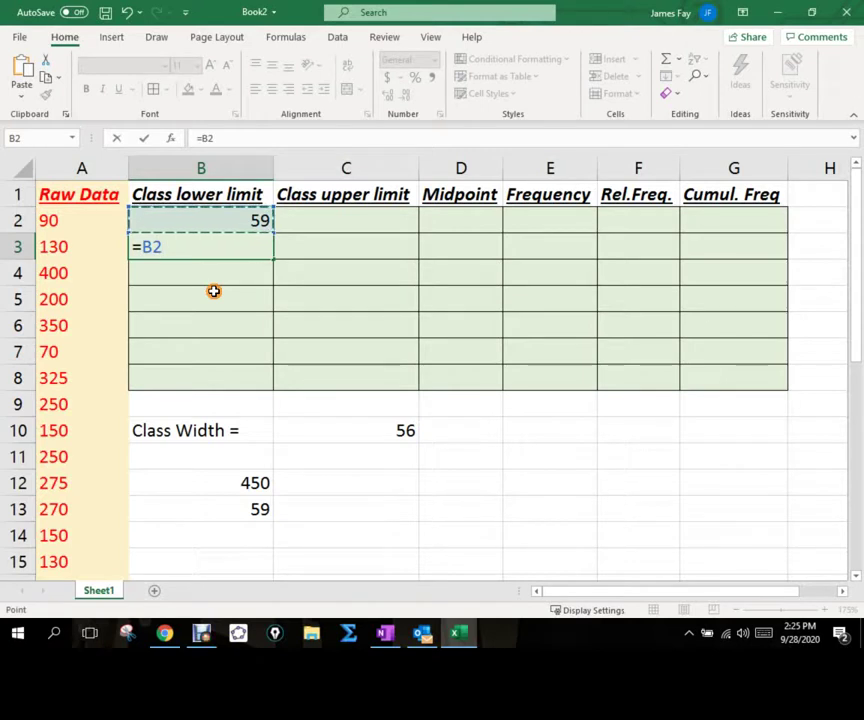
type("+")
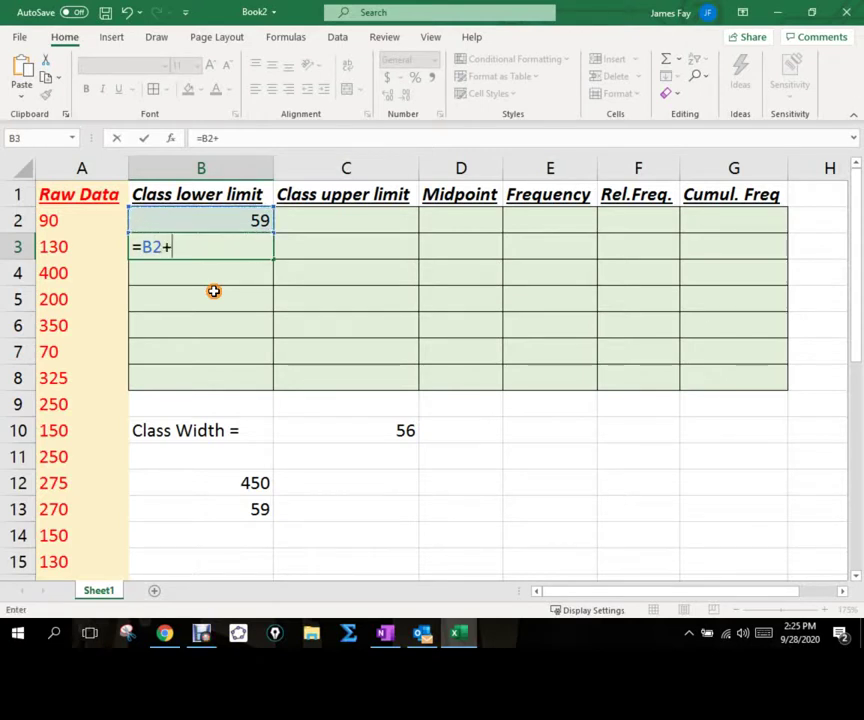
left_click(395, 436)
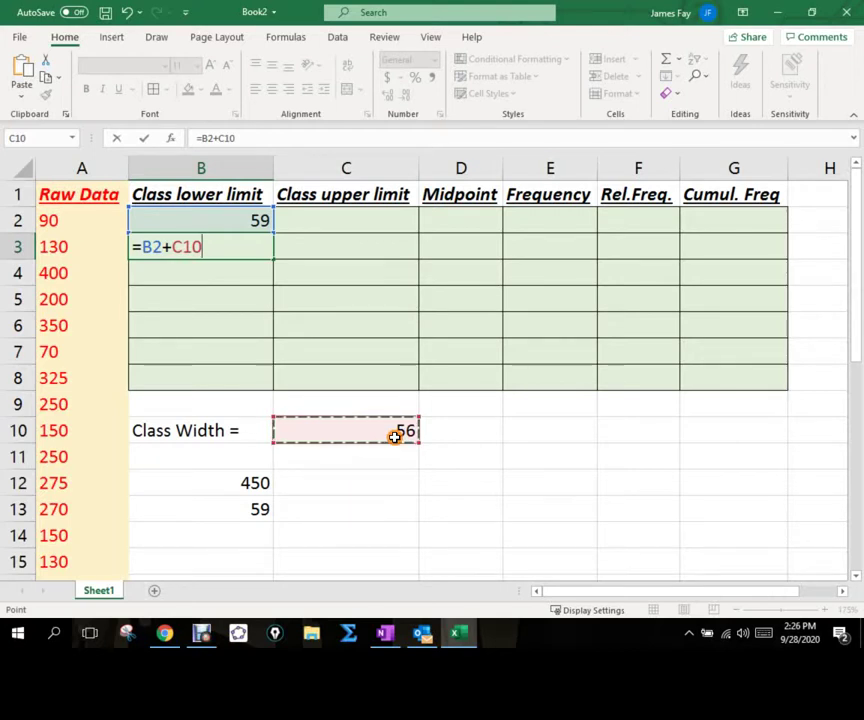
key("Return")
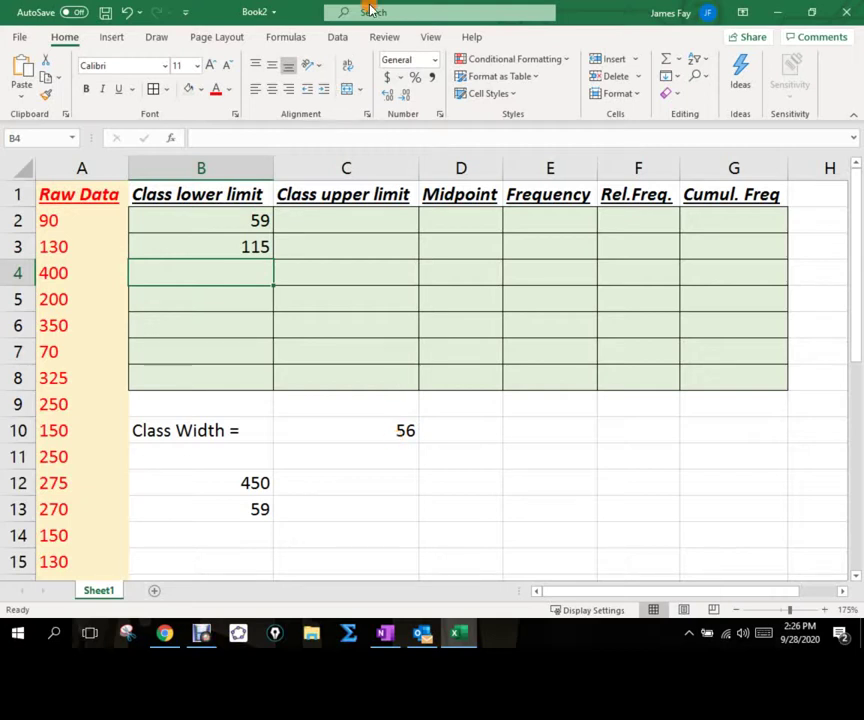
left_click(220, 240)
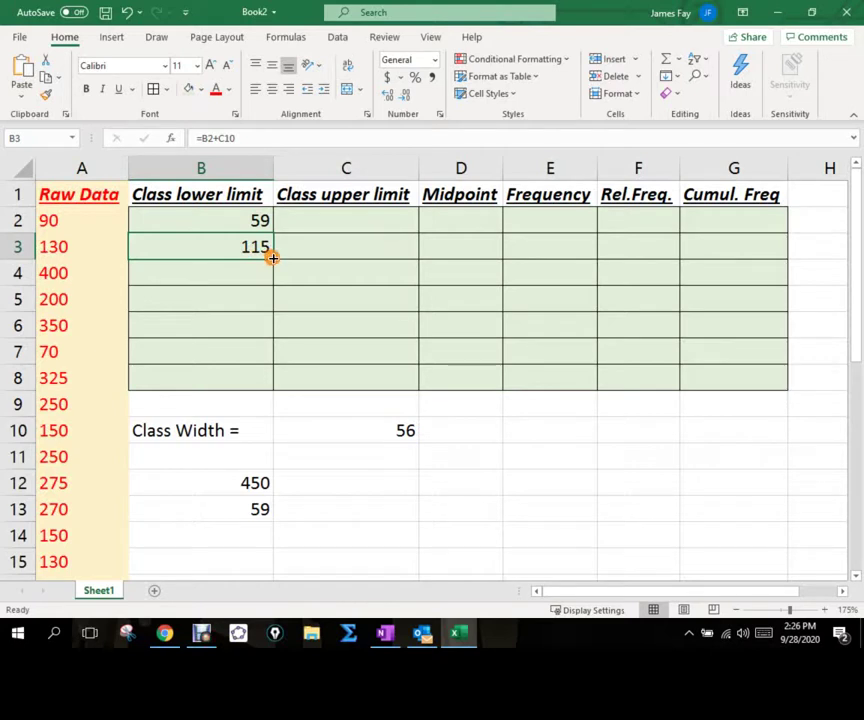
Fill B3's formula down to B8; every cell shows 115 since C10 shifts to C11
left_click_drag(270, 257, 276, 378)
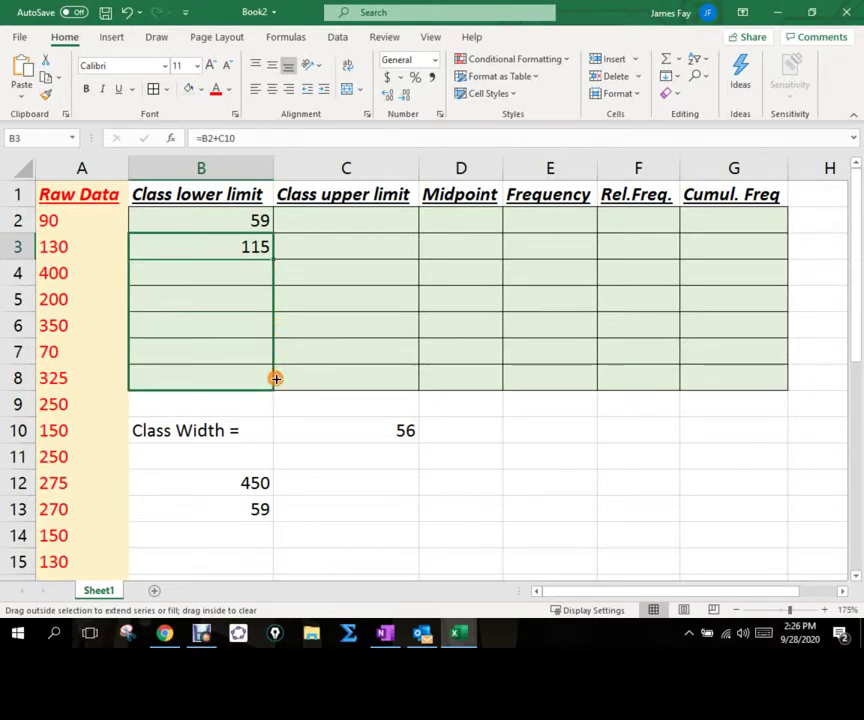
left_click_drag(276, 378, 280, 378)
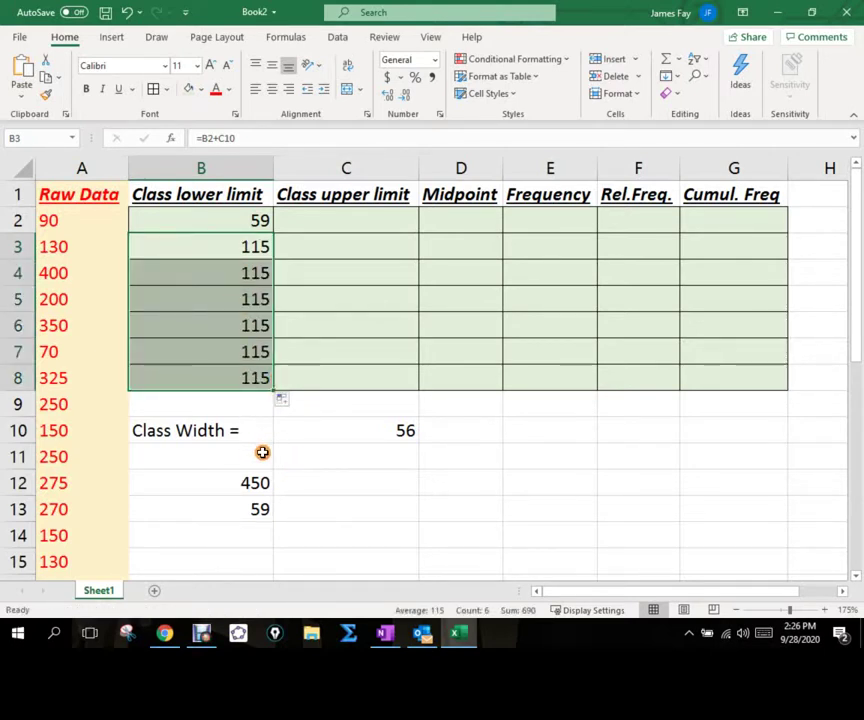
left_click(315, 444)
left_click(239, 270)
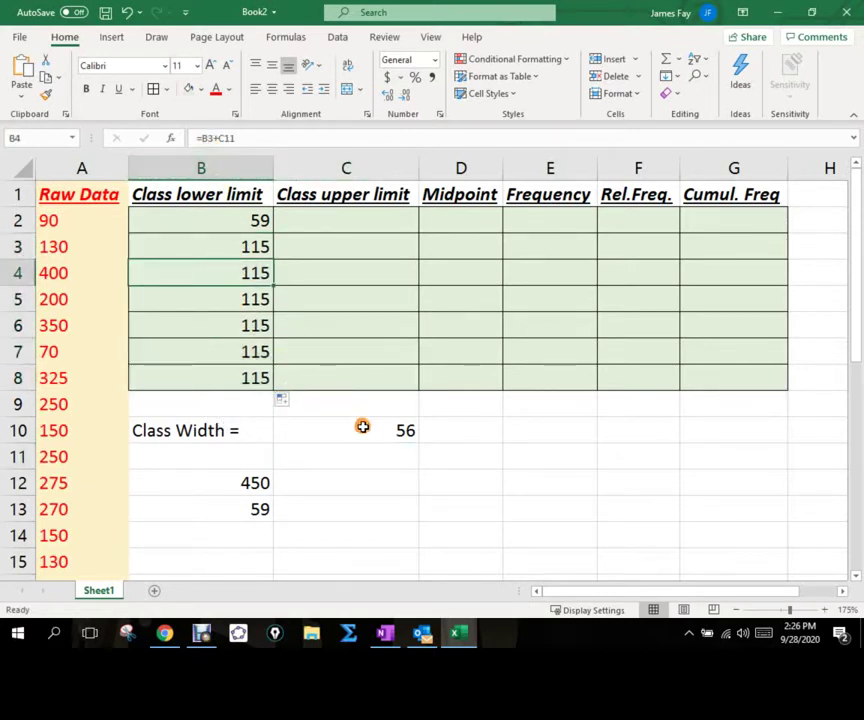
left_click(243, 247)
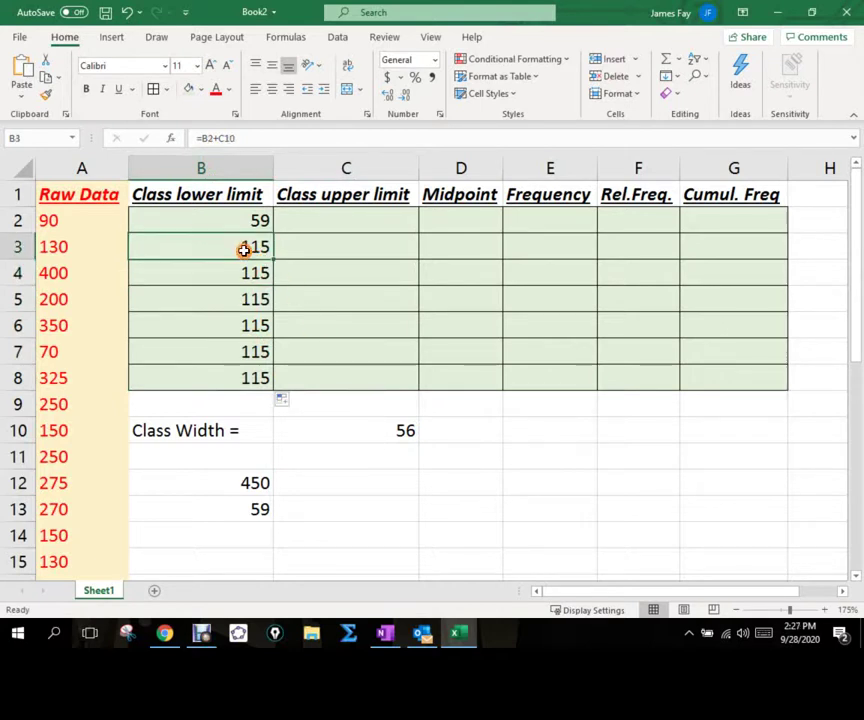
double_click(236, 247)
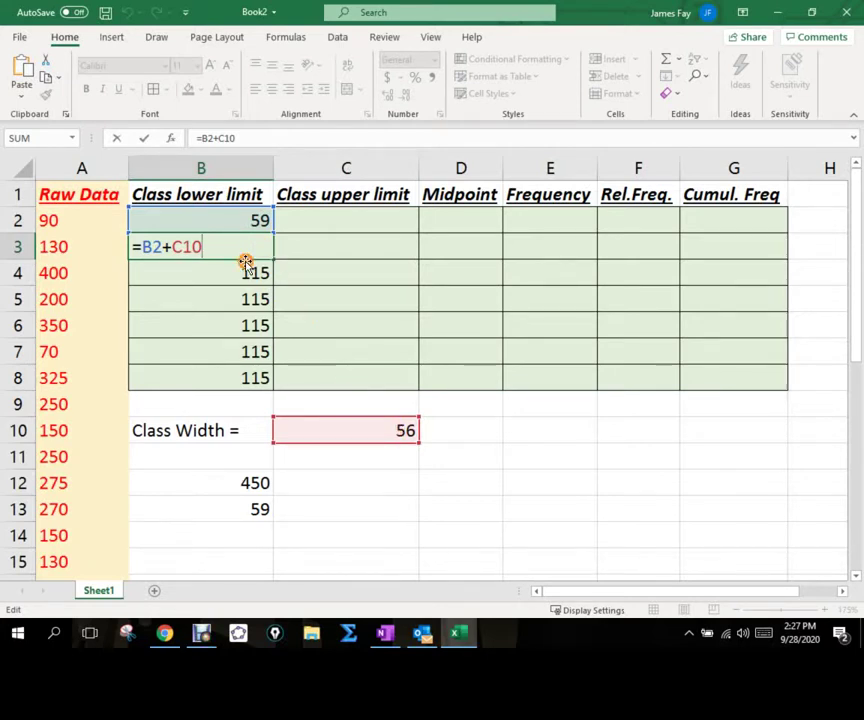
key("Return")
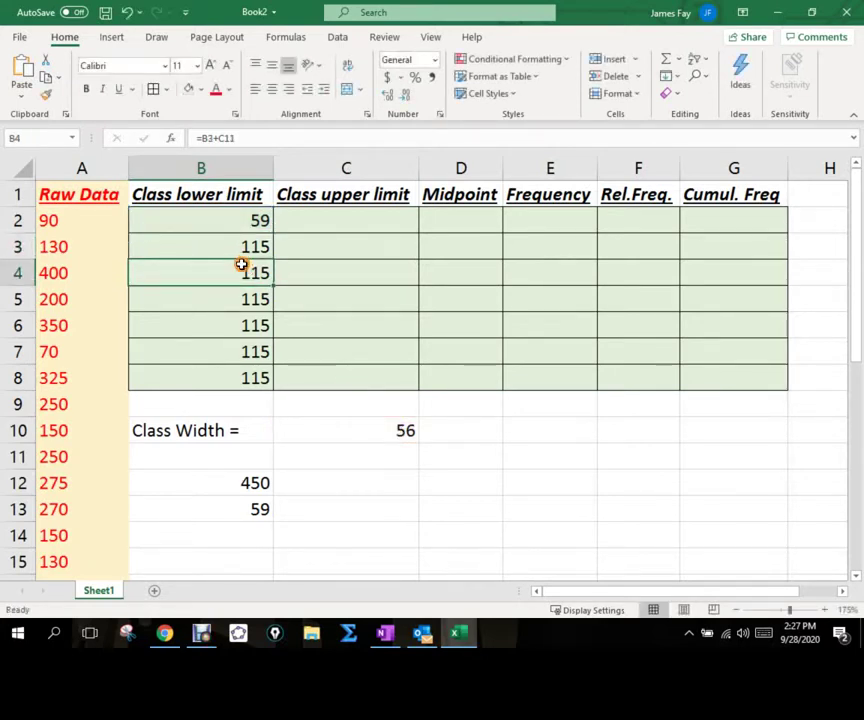
double_click(241, 265)
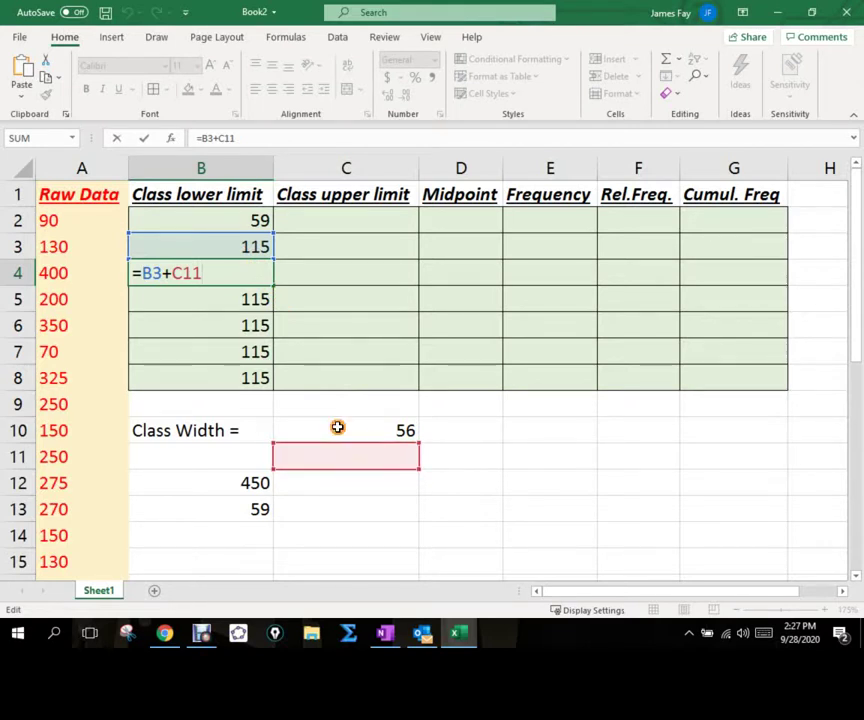
key("Return")
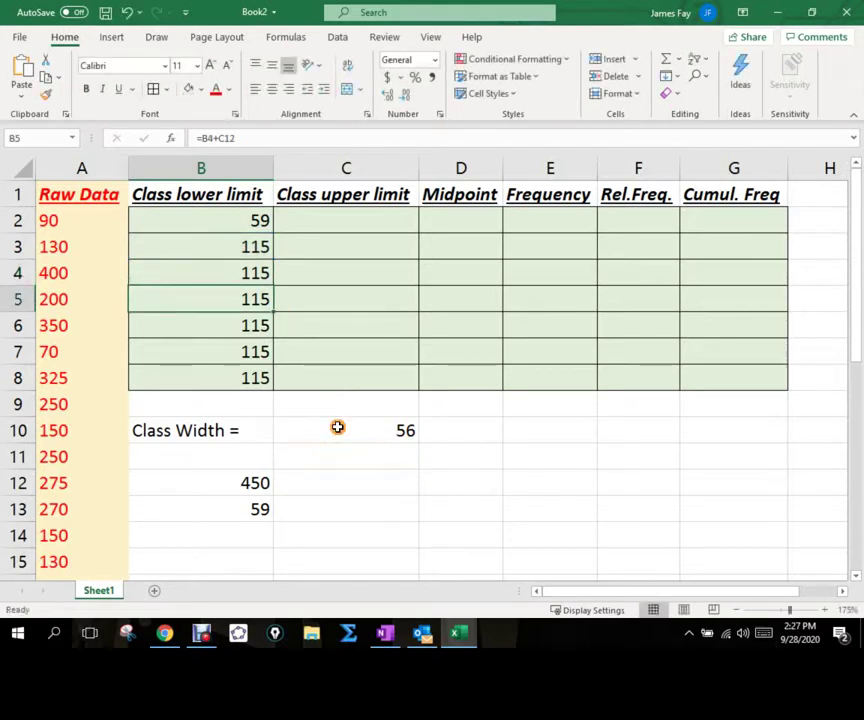
double_click(215, 299)
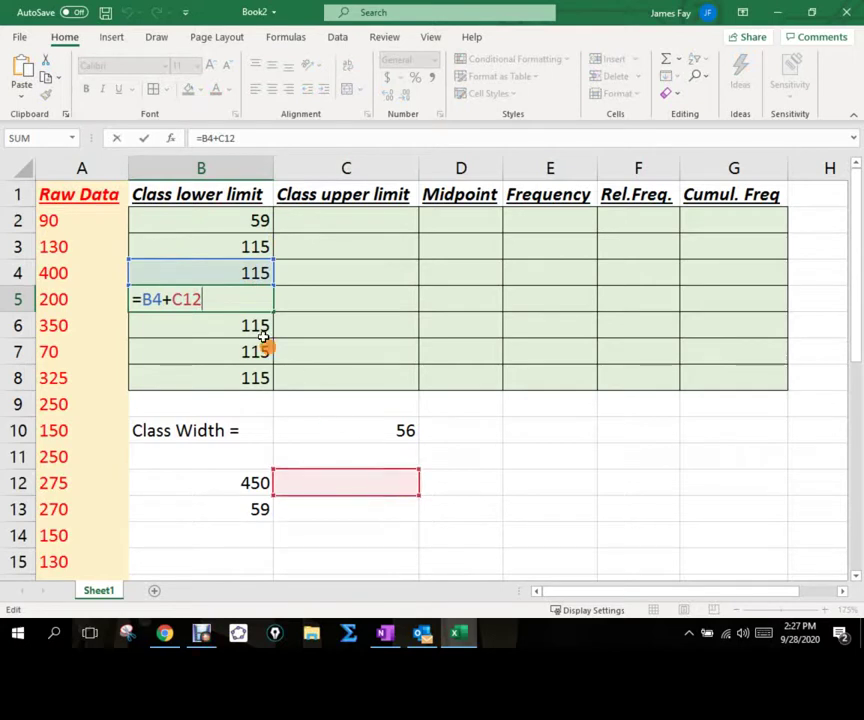
double_click(243, 268)
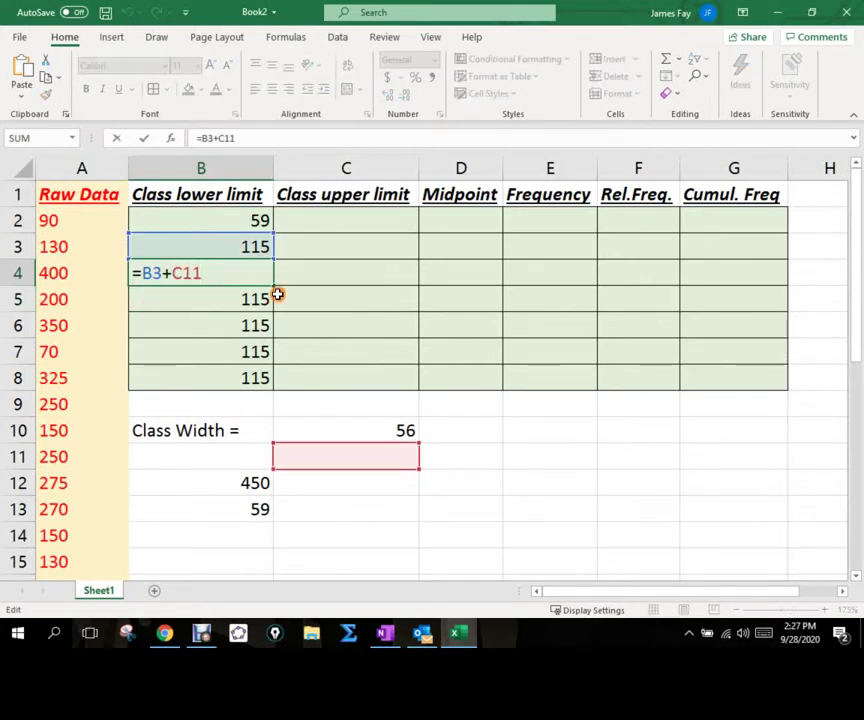
double_click(248, 296)
double_click(245, 324)
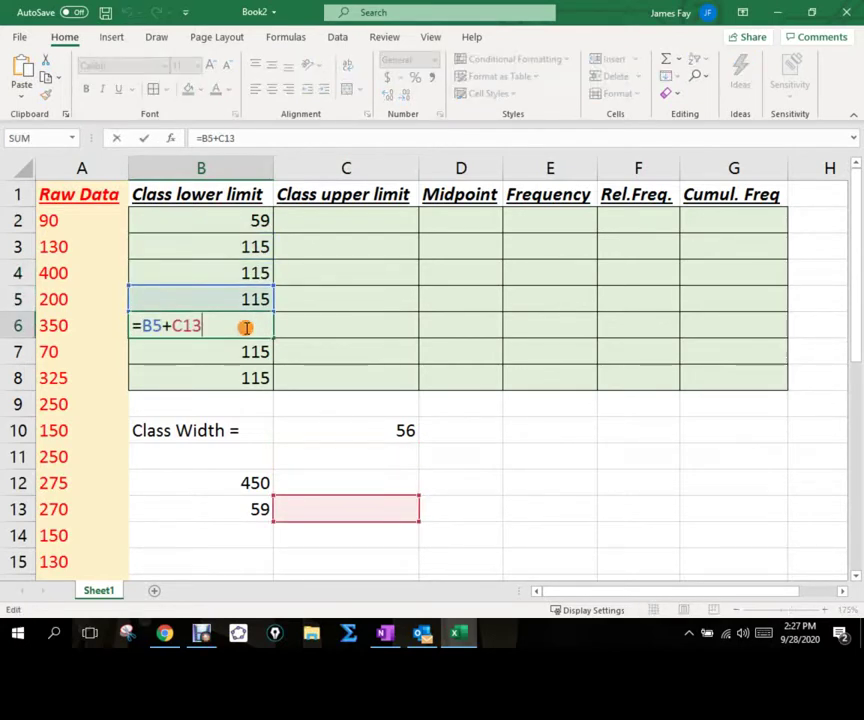
double_click(243, 350)
double_click(239, 246)
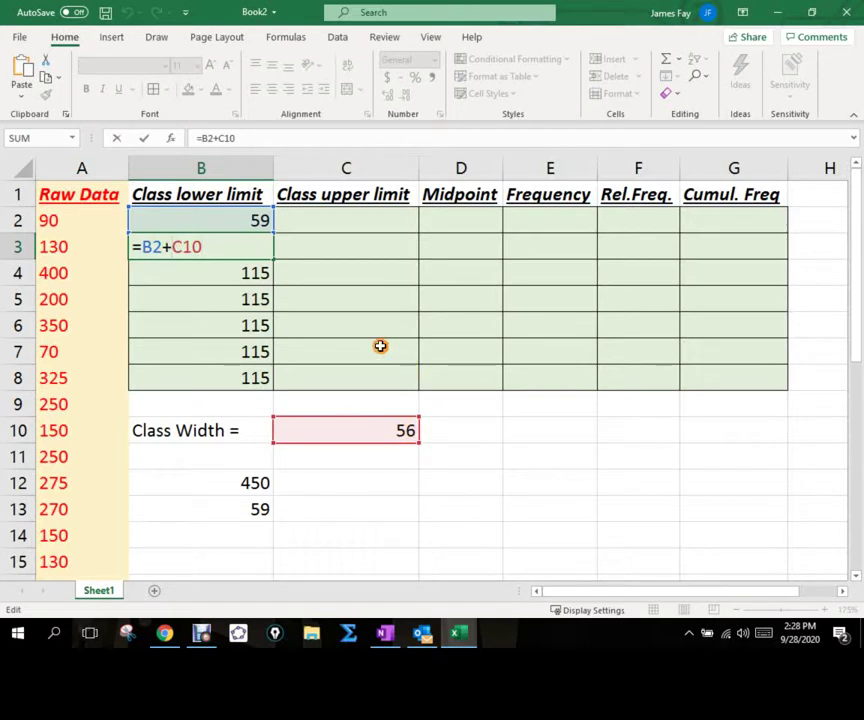
Add dollar signs to the C10 reference in B3, making it =B2+$C$10
type("$")
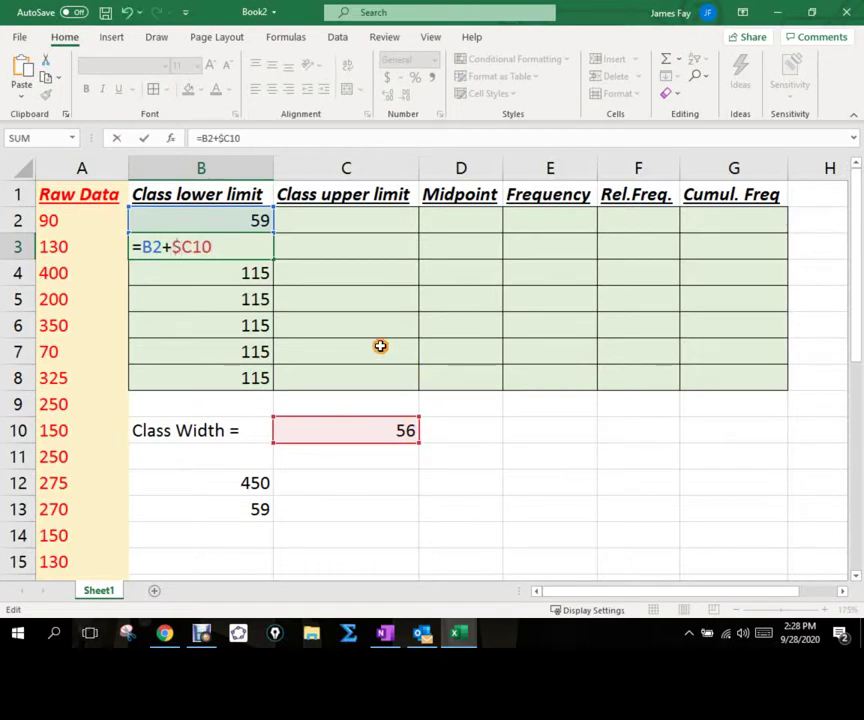
key("Right")
type("$")
Confirm B3's formula and fill it down to B9, giving lower limits 59 through 451
key("Return")
left_click(238, 251)
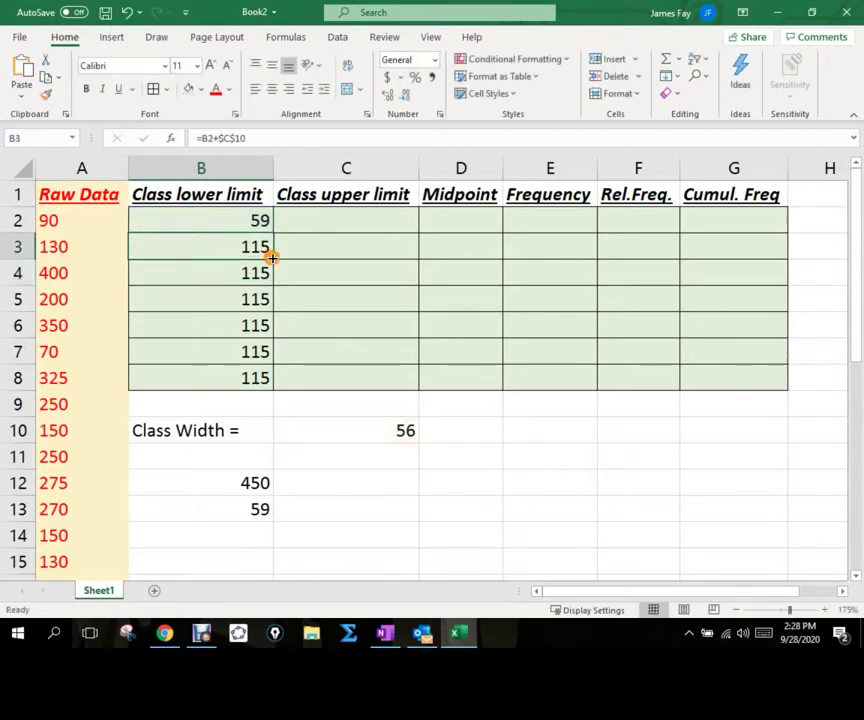
left_click_drag(271, 258, 282, 386)
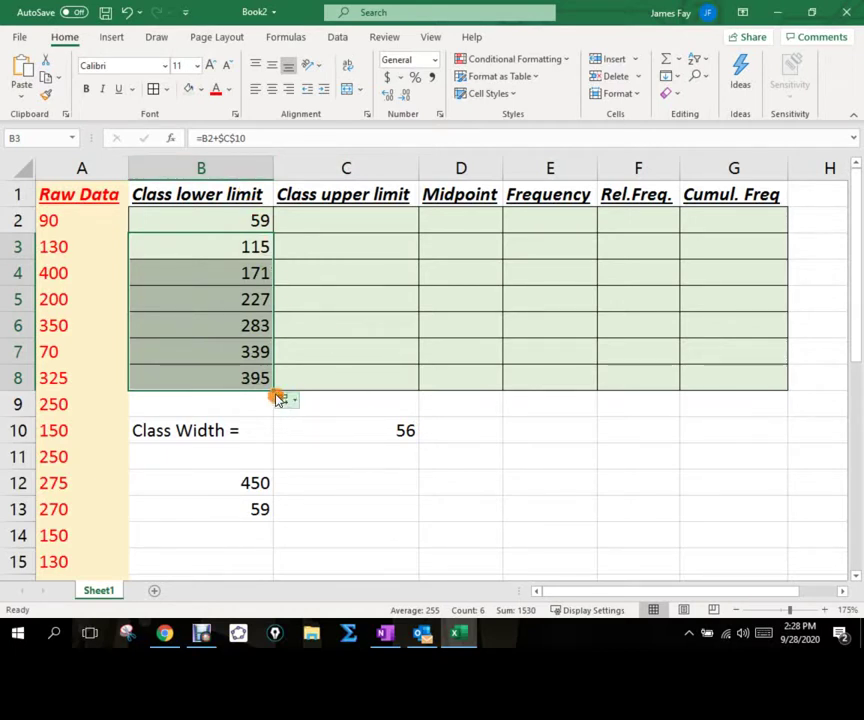
left_click_drag(272, 390, 274, 414)
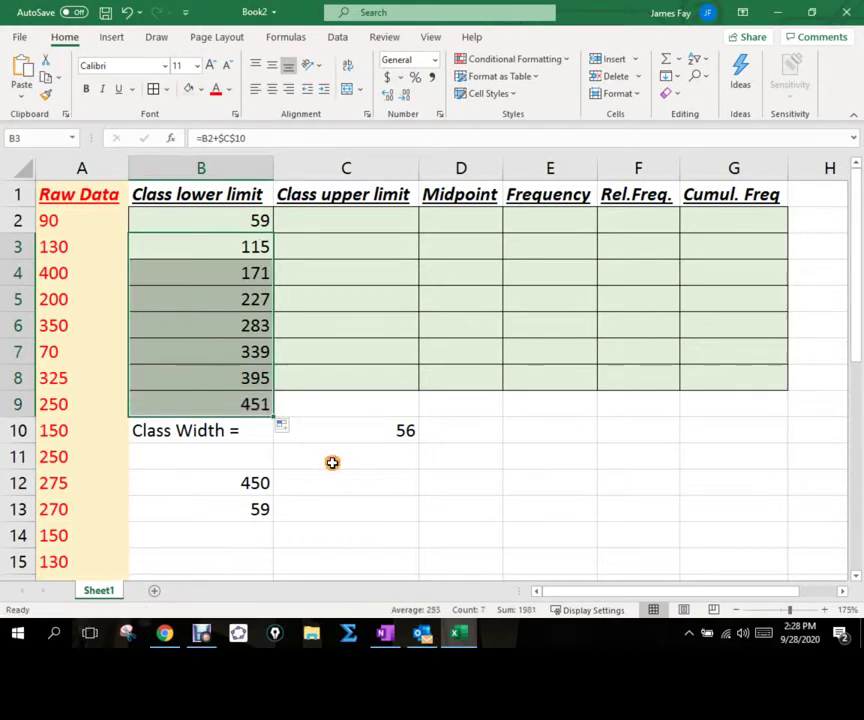
left_click(332, 462)
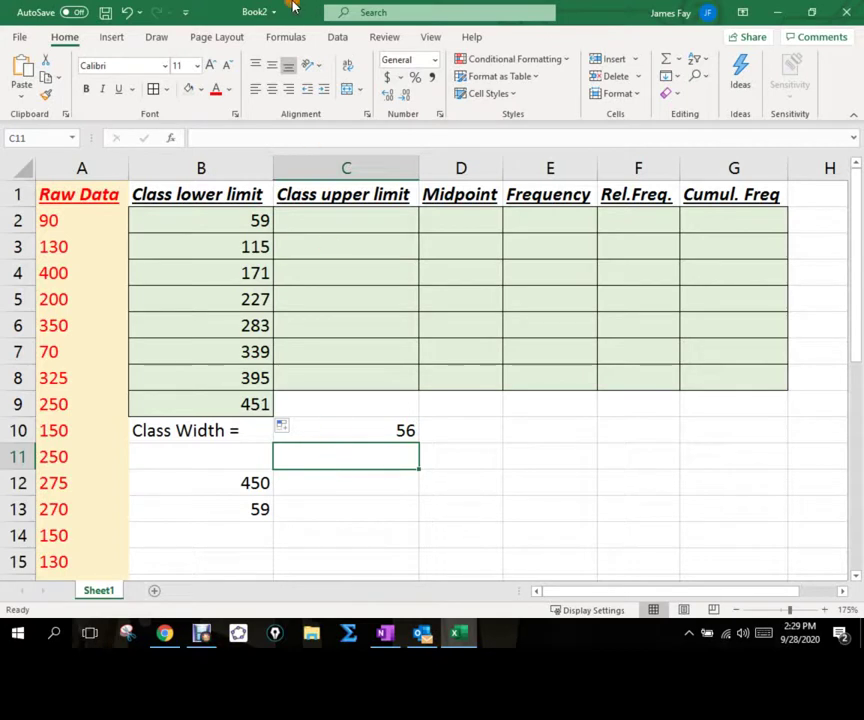
Enter =B3-1 in C2 for a first upper limit of 114
left_click(343, 218)
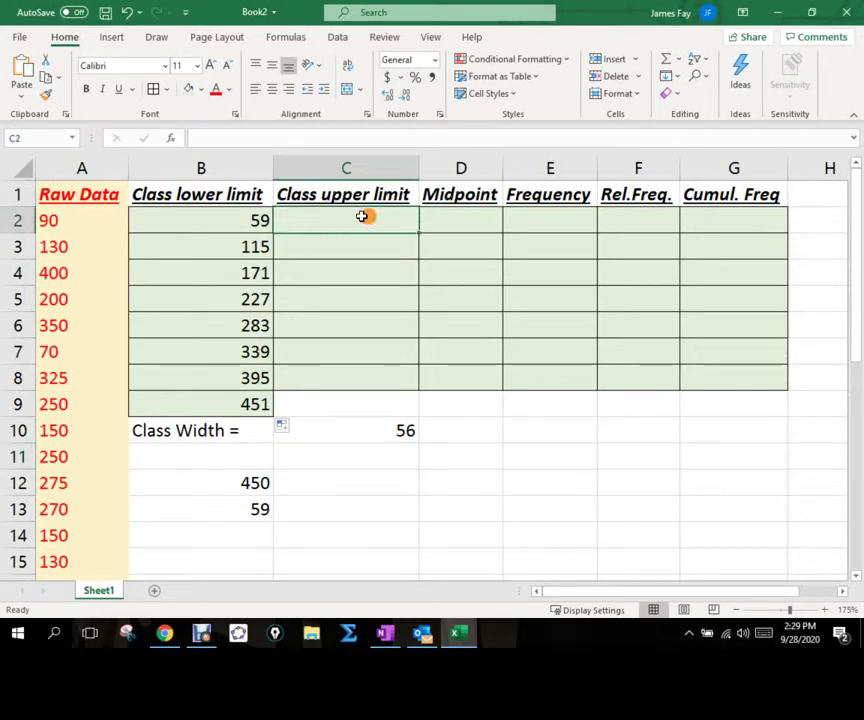
type("=")
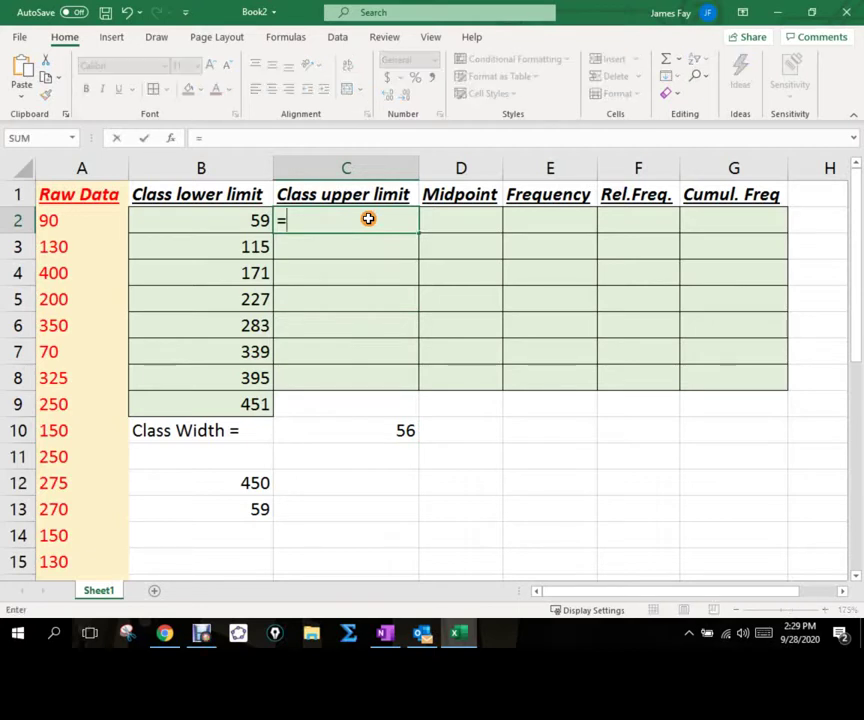
left_click(246, 245)
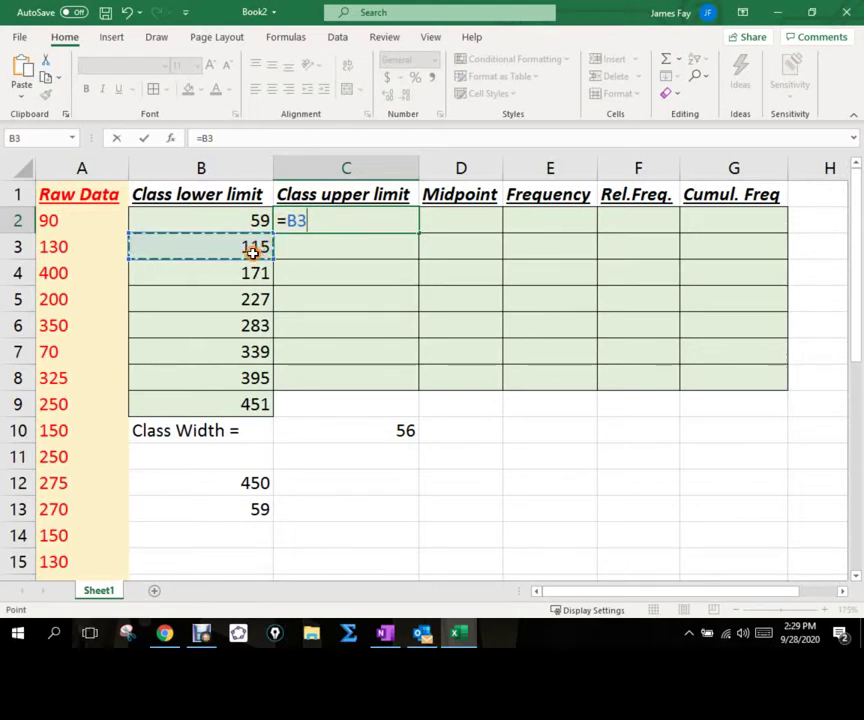
type("-1")
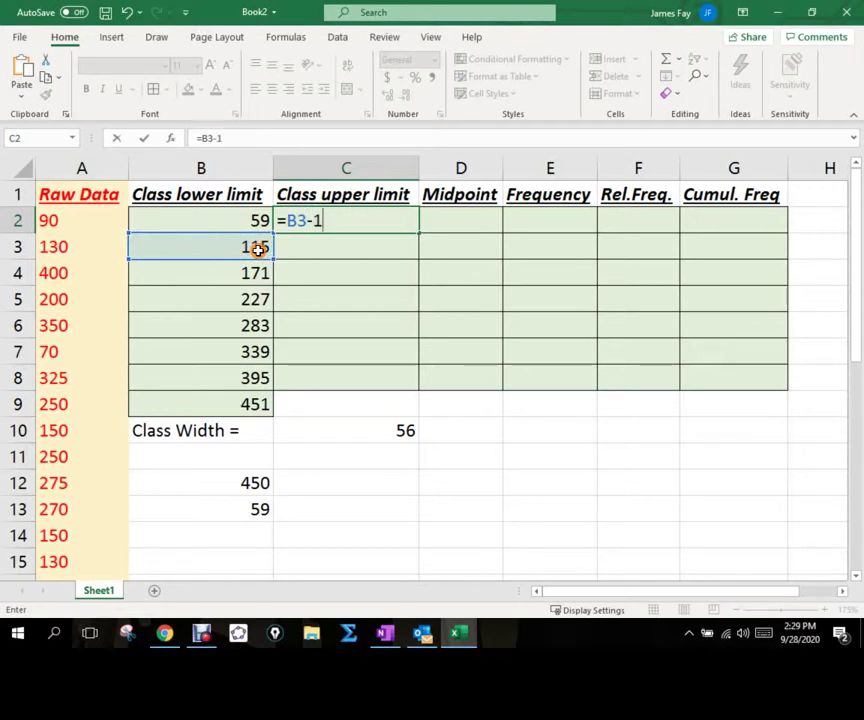
key("Return")
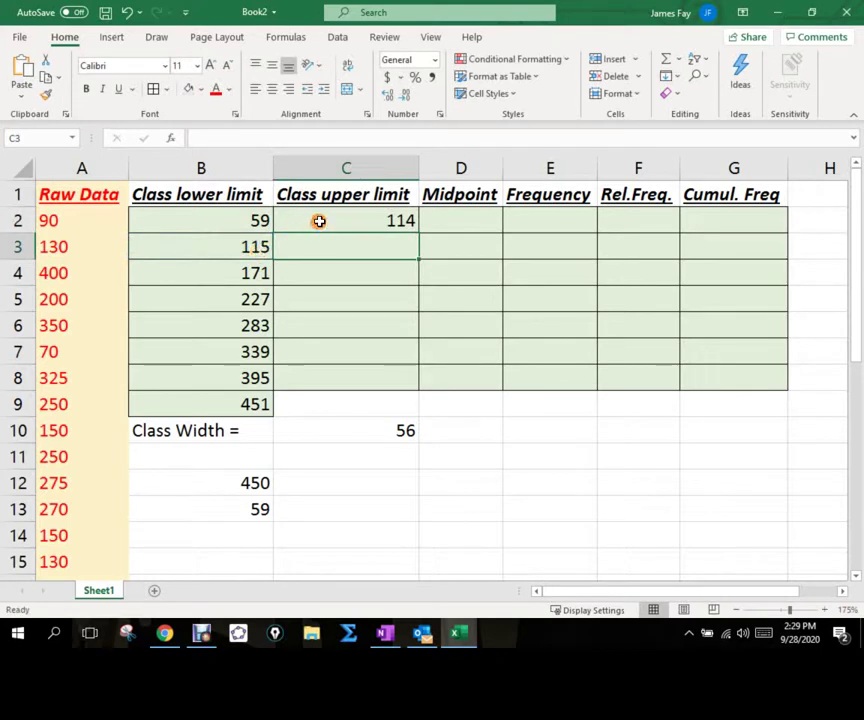
Review the C2 formula and the empty upper-limit cells C3 and C4, then reselect C2
left_click(366, 219)
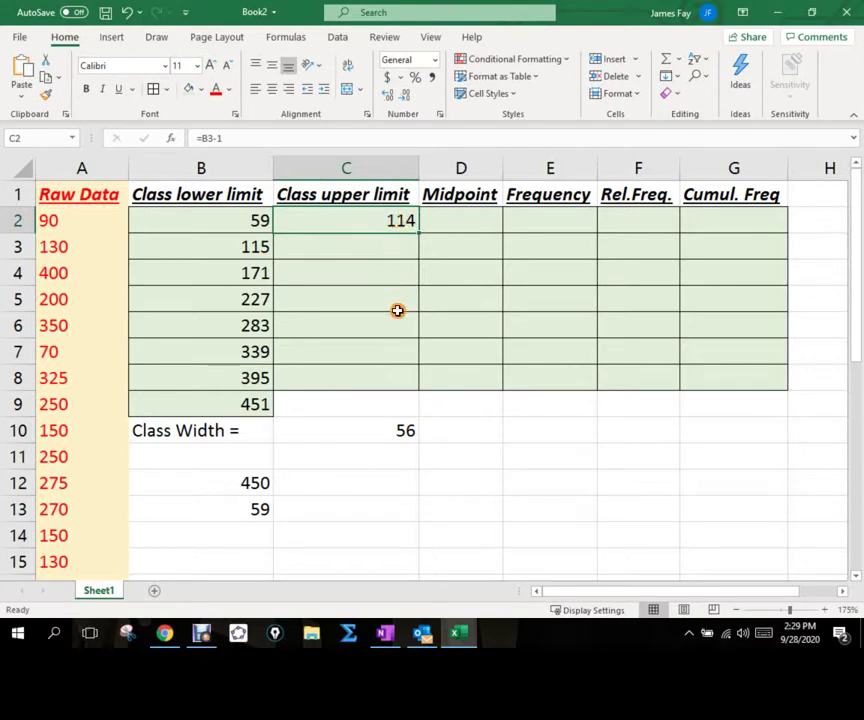
left_click(350, 247)
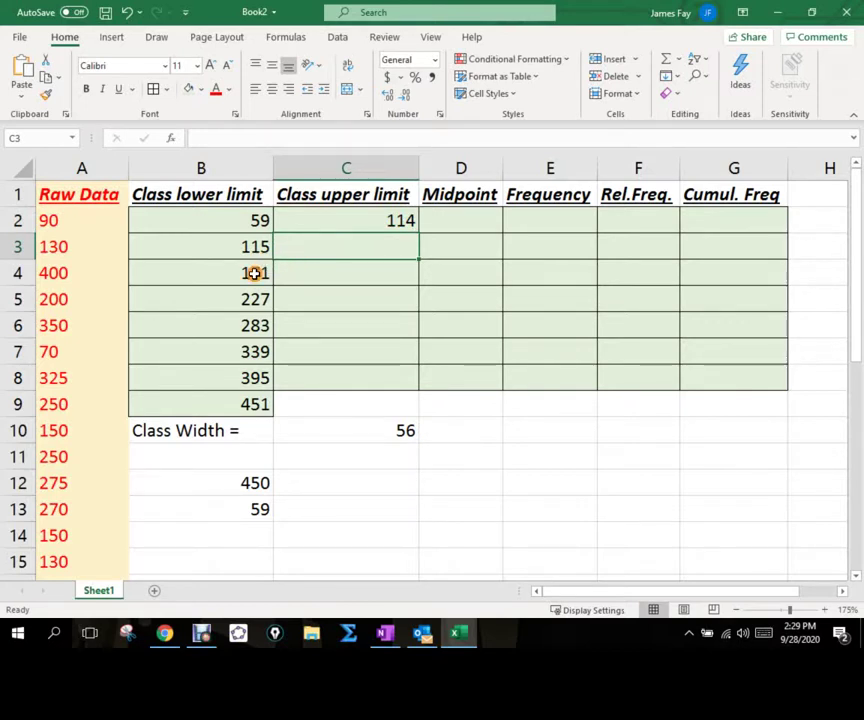
left_click(318, 266)
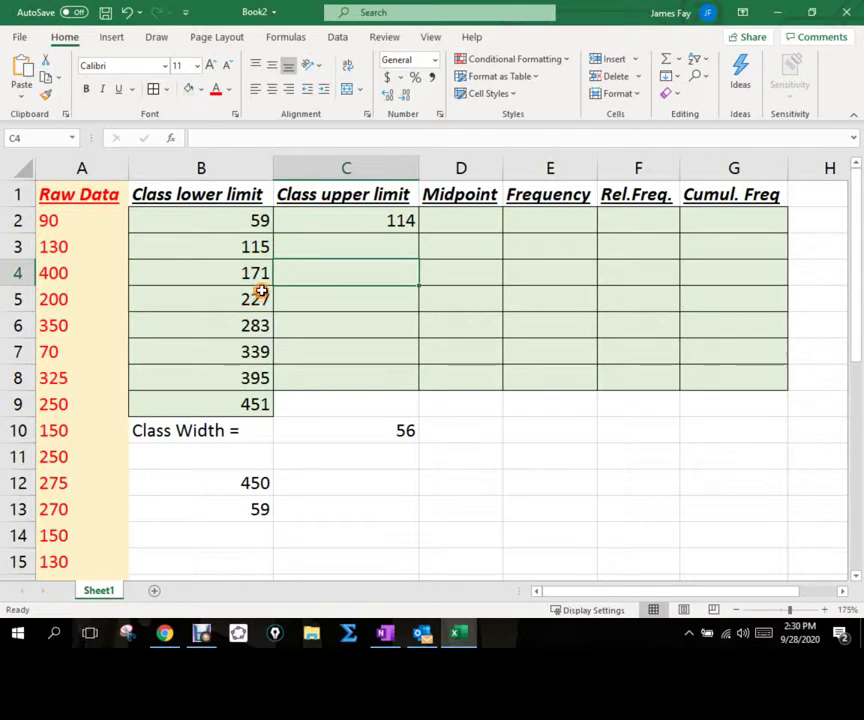
left_click(366, 222)
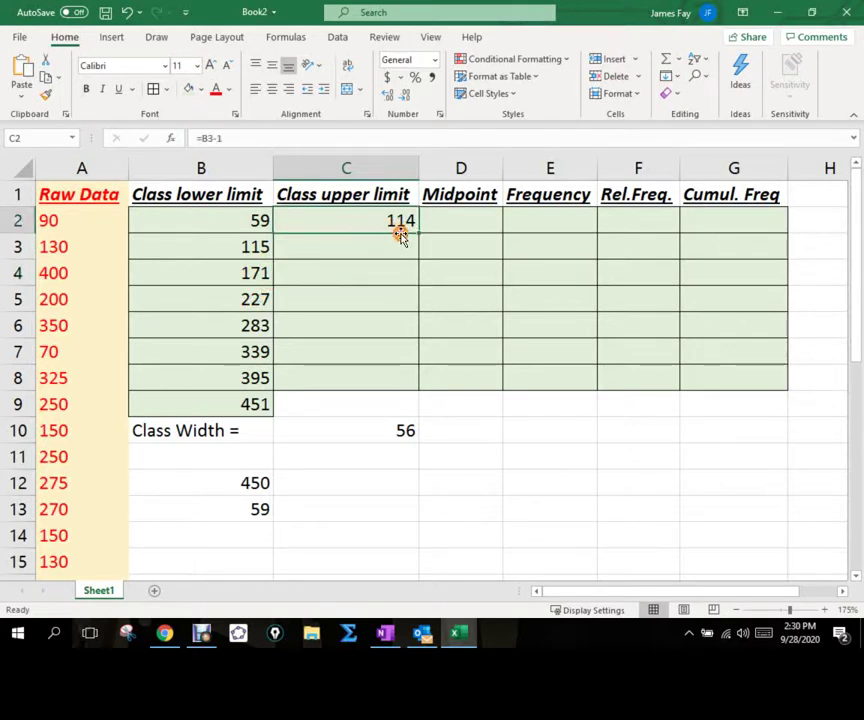
Fill =B3-1 from C2 down to C8, giving upper limits 114 to 450
left_click_drag(415, 233, 415, 384)
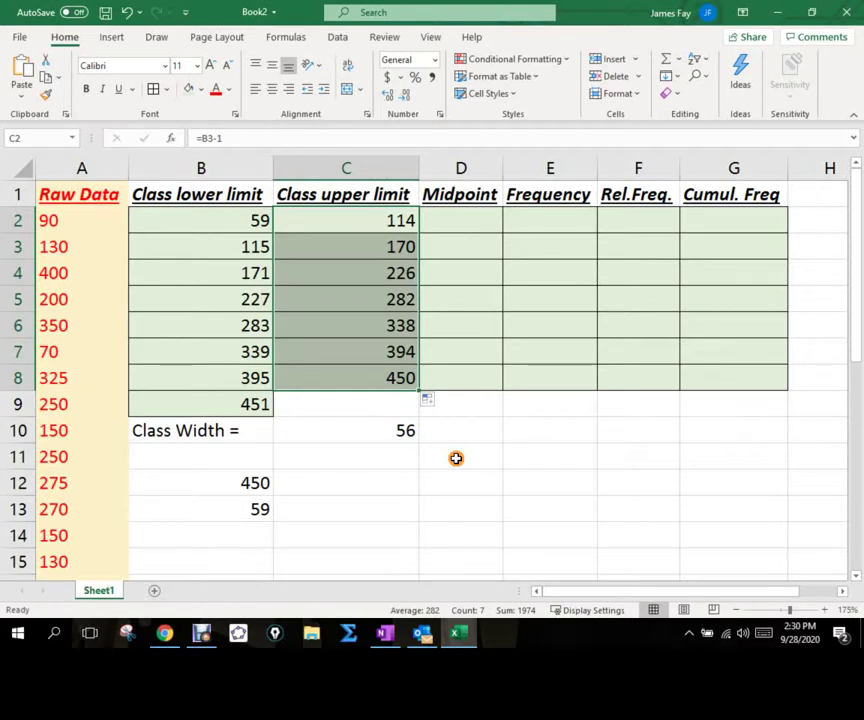
Remove the extra 451 from B9, trying Delete with Shift cells up on B9:C9
left_click(262, 406)
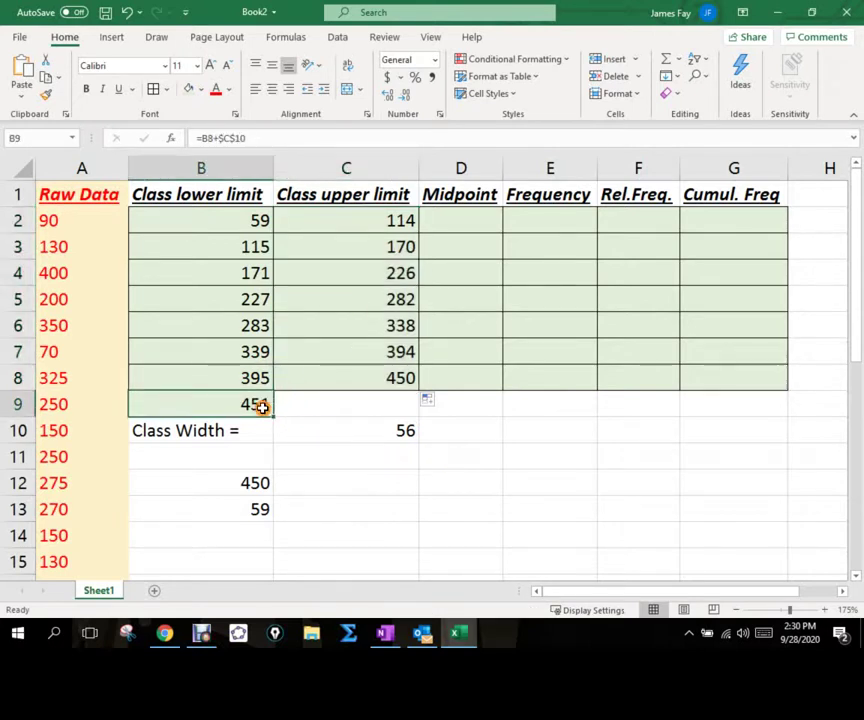
key("Delete")
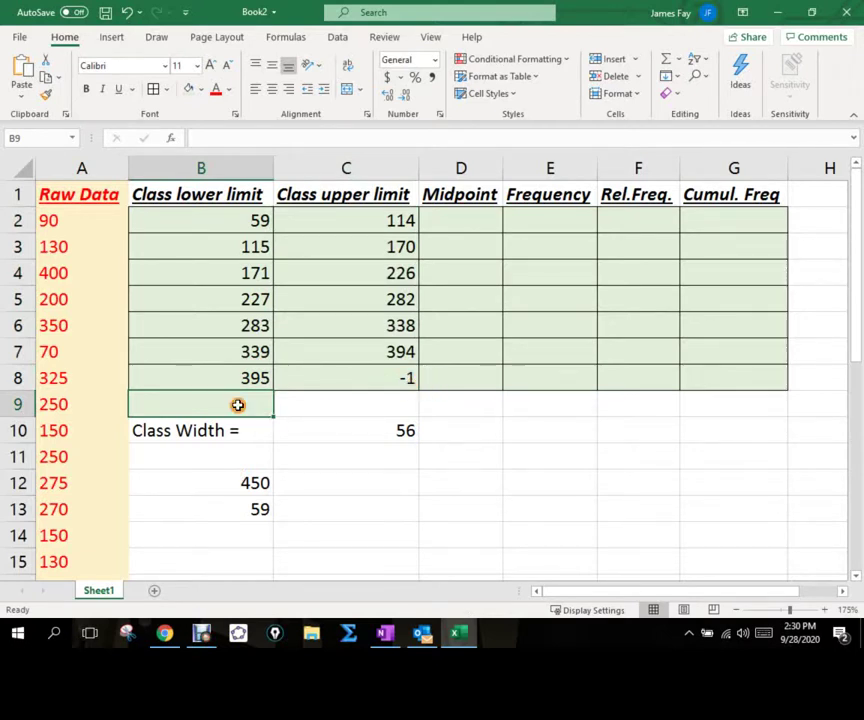
type("451")
key("Return")
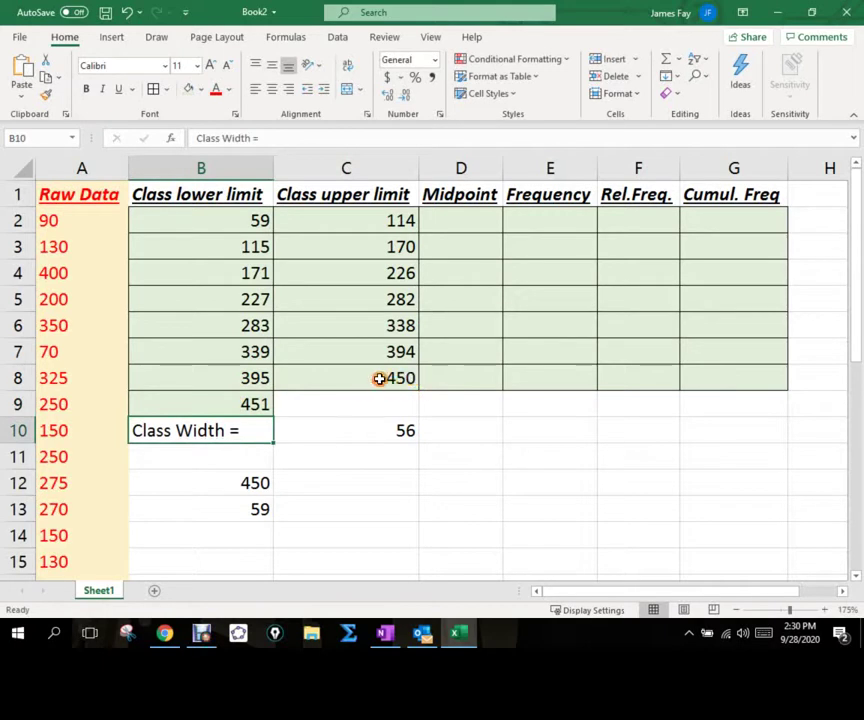
left_click_drag(295, 405, 212, 405)
right_click(199, 405)
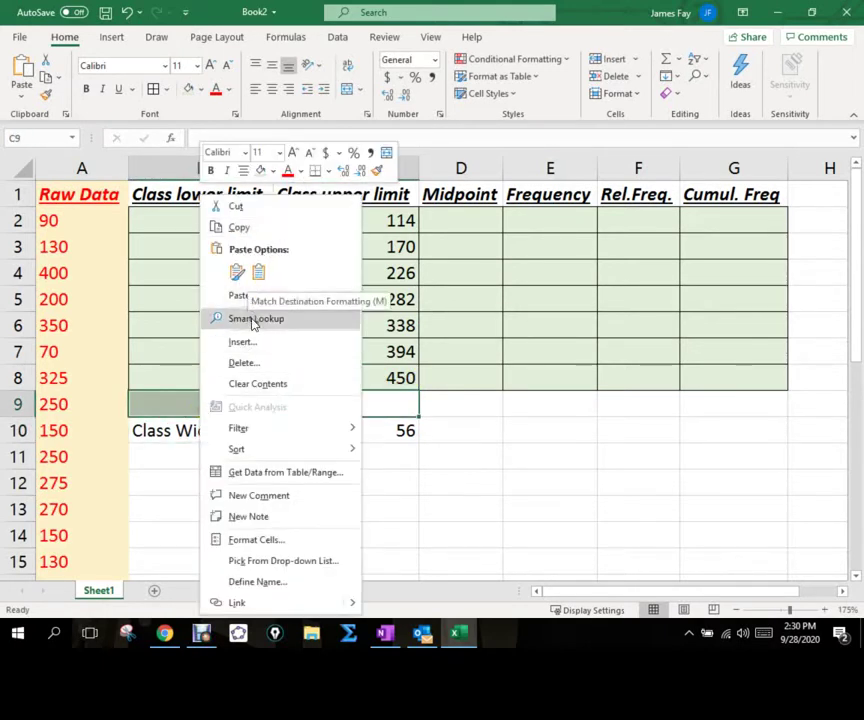
left_click(262, 366)
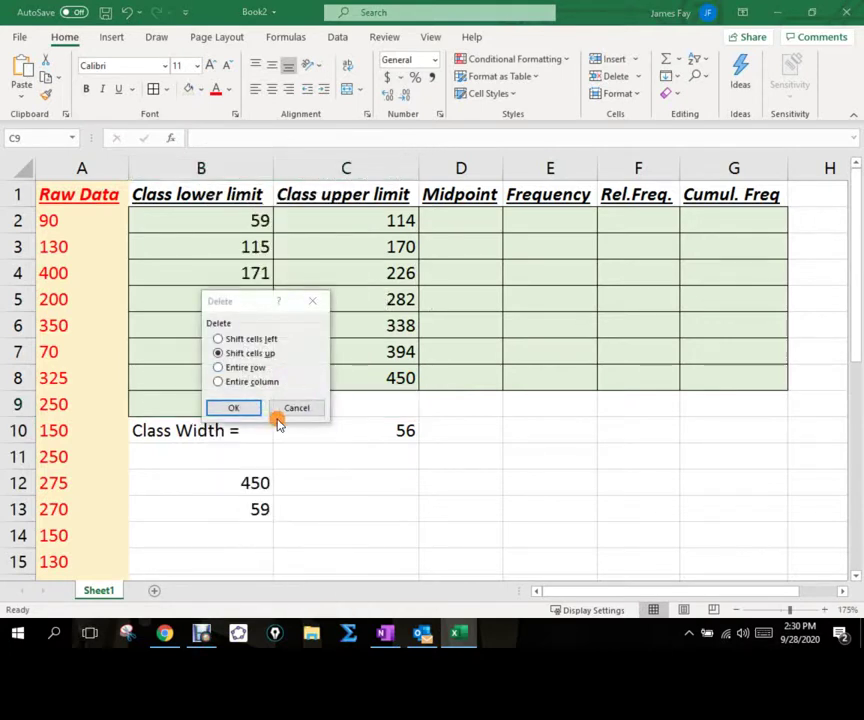
left_click(262, 409)
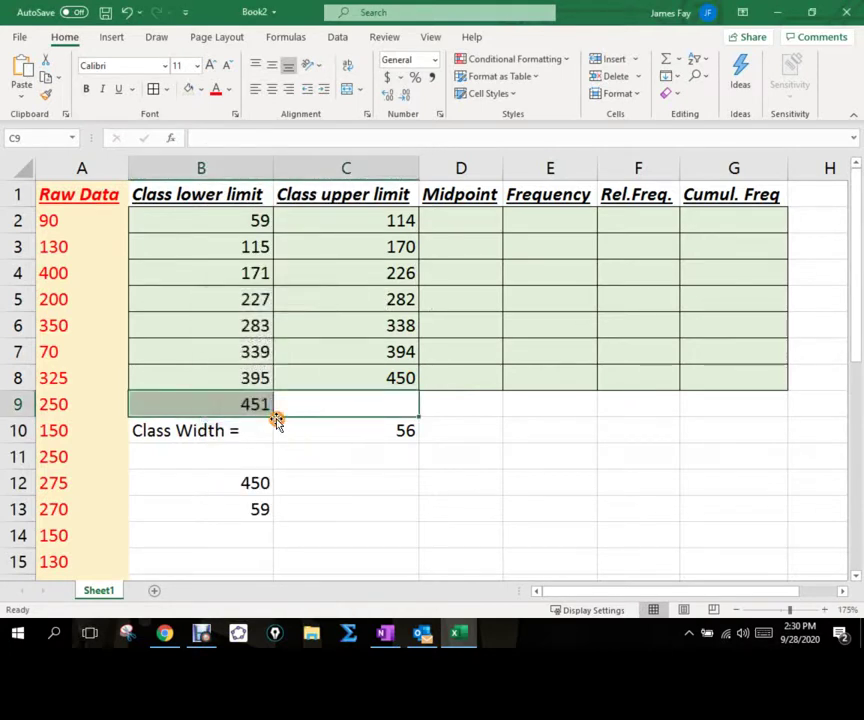
left_click(250, 404)
key("Delete")
Set the last upper limit in C8 to a fixed 450
left_click(400, 376)
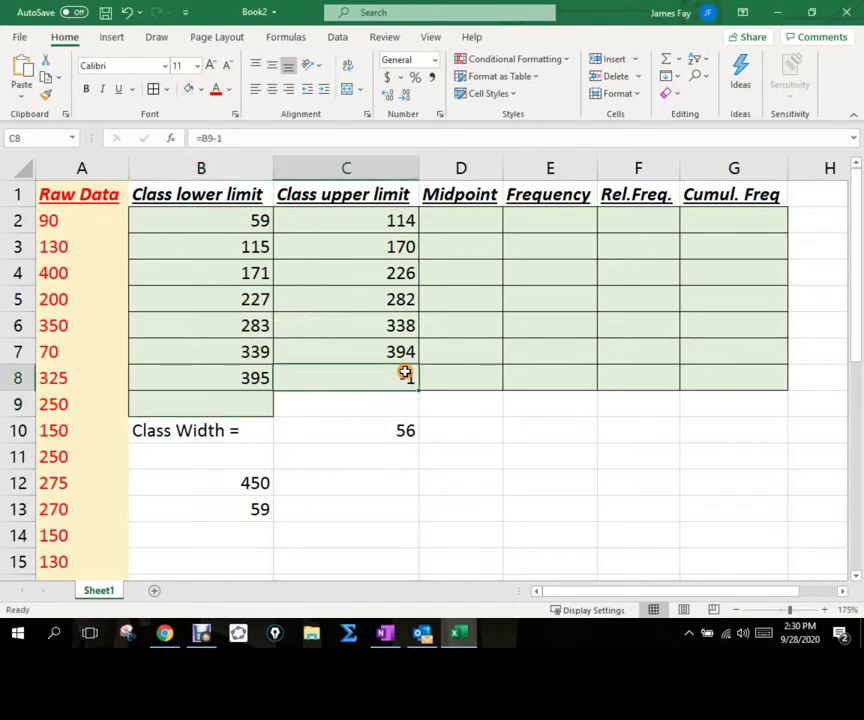
type("450")
key("Return")
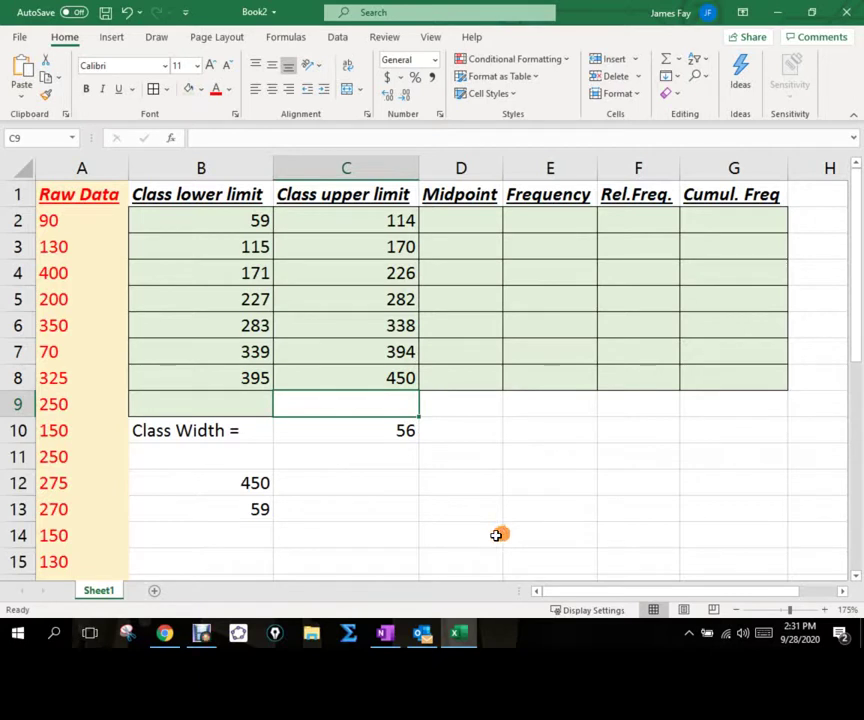
Inspect the class width formula in C10 and the raw value 70 in A7
left_click(384, 436)
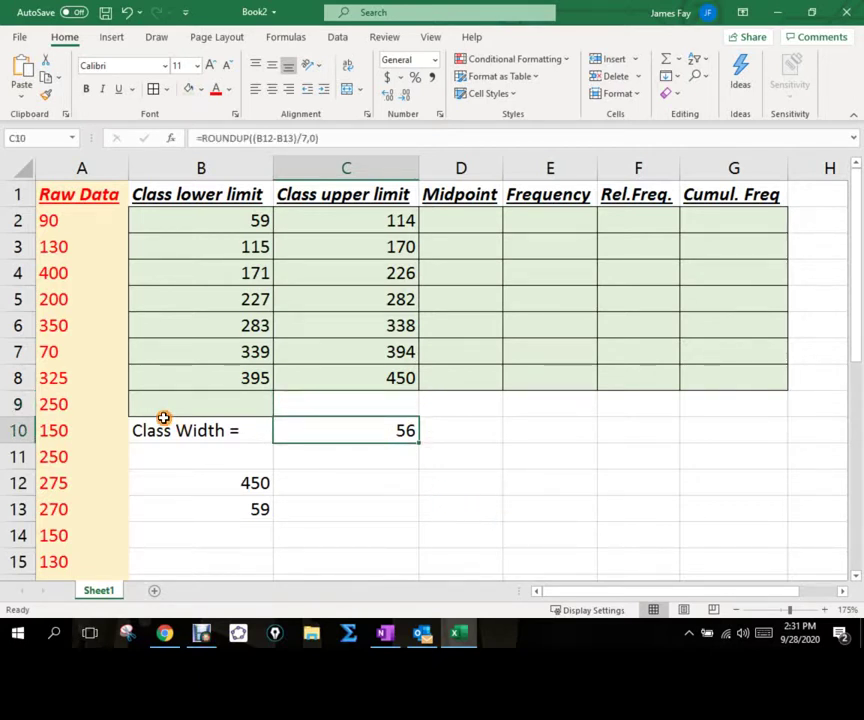
left_click(60, 355)
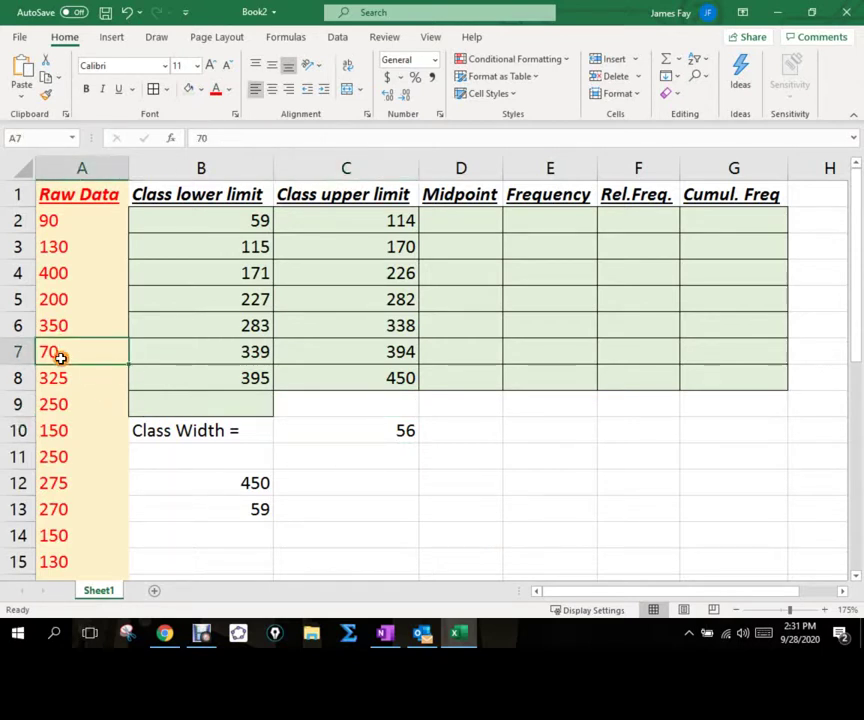
double_click(60, 355)
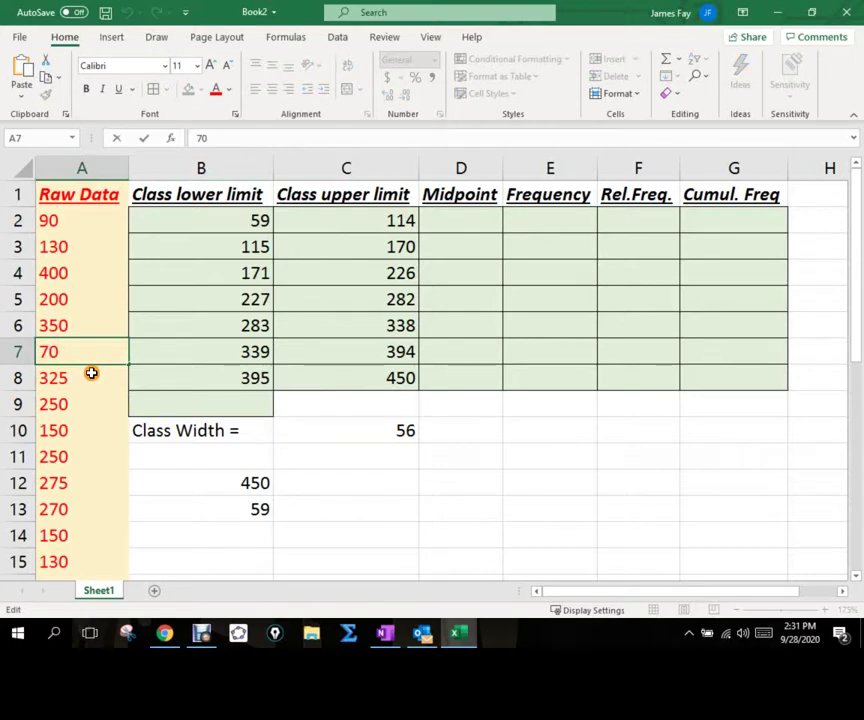
Change the raw value in A16 from 59 to 39
scroll(95, 403, "down", 2)
left_click(40, 431)
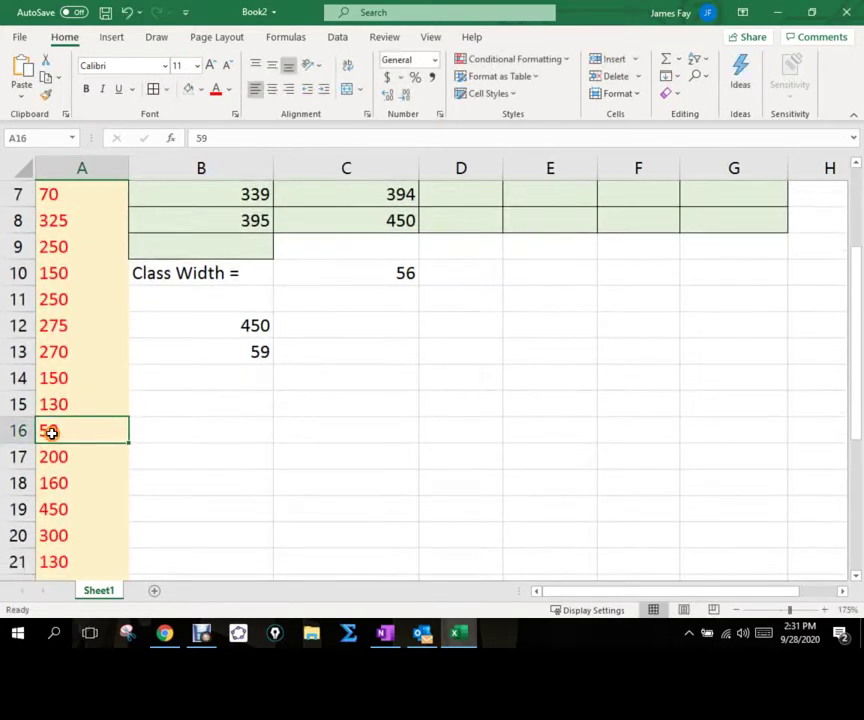
double_click(51, 432)
key("BackSpace")
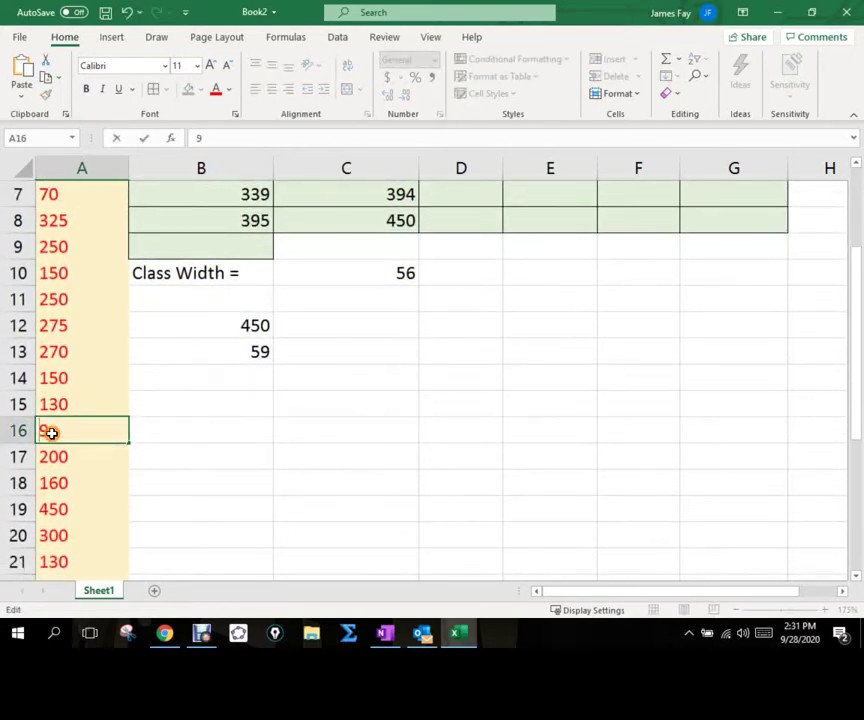
type("3")
key("Return")
Try changing the class width divisor in C10 from 7 to 6, then undo it
scroll(200, 450, "up", 2)
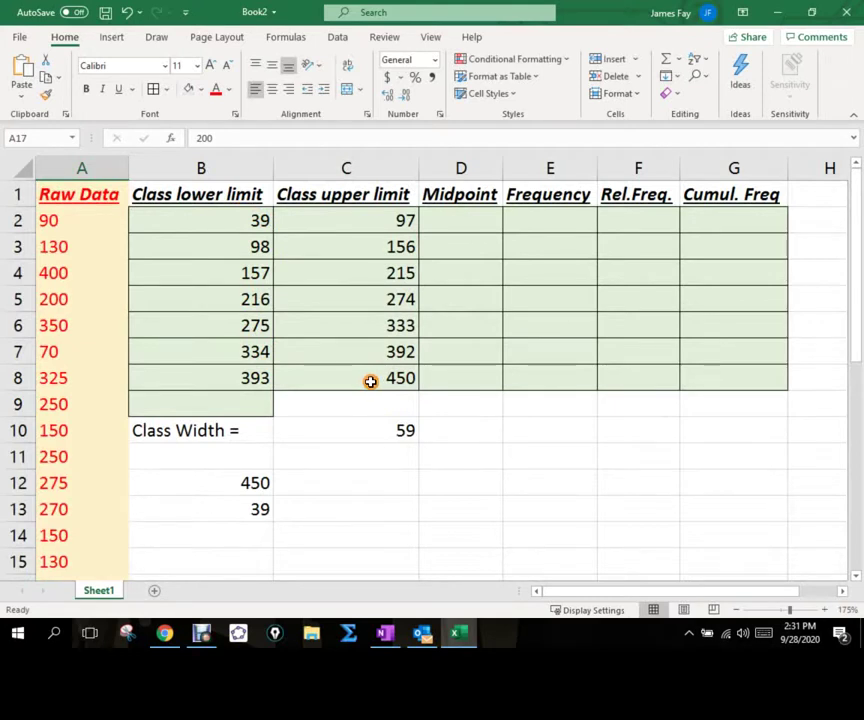
double_click(374, 433)
left_click(469, 431)
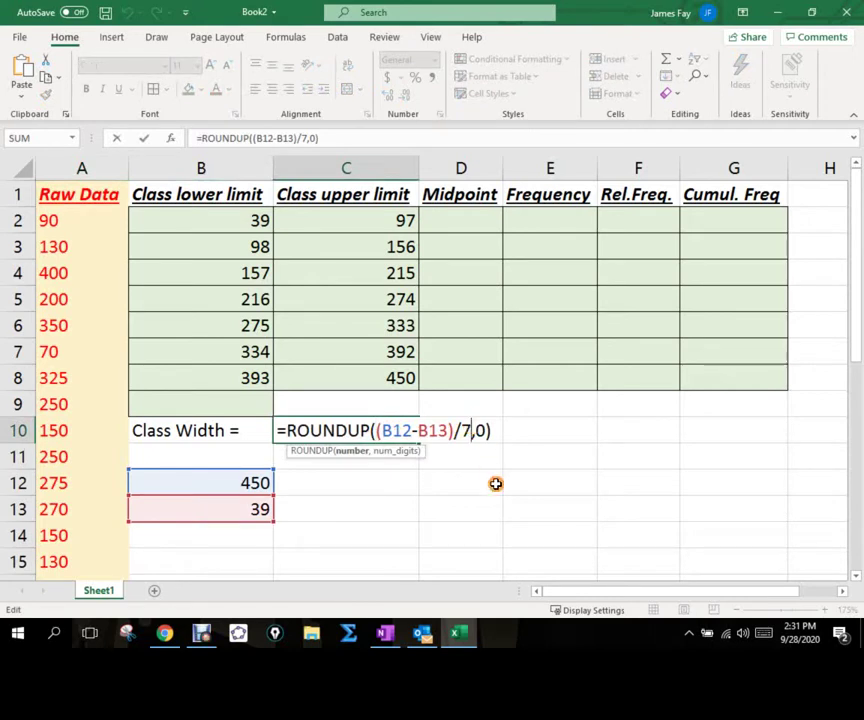
key("BackSpace")
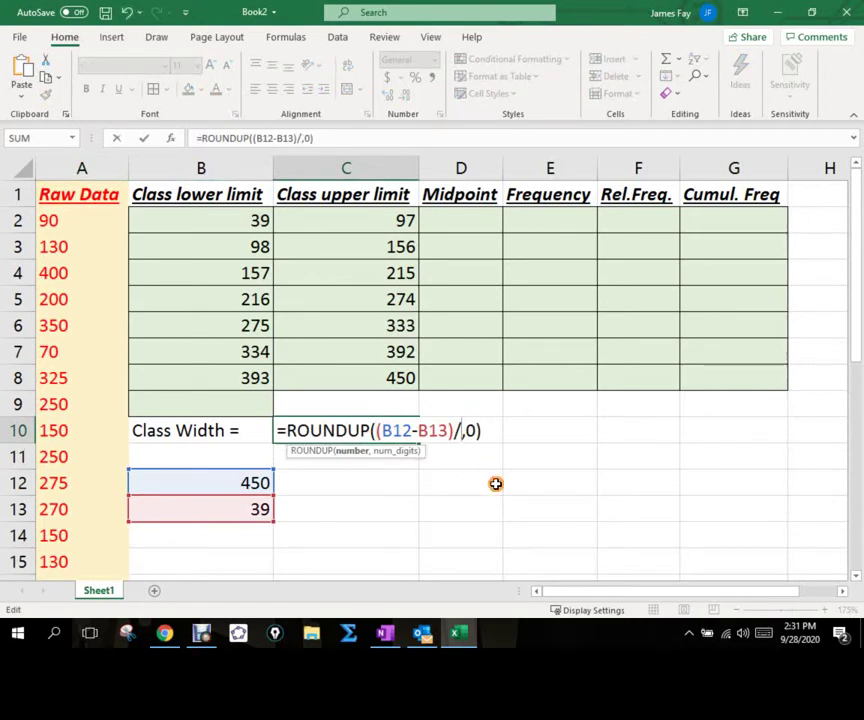
type("6")
key("Return")
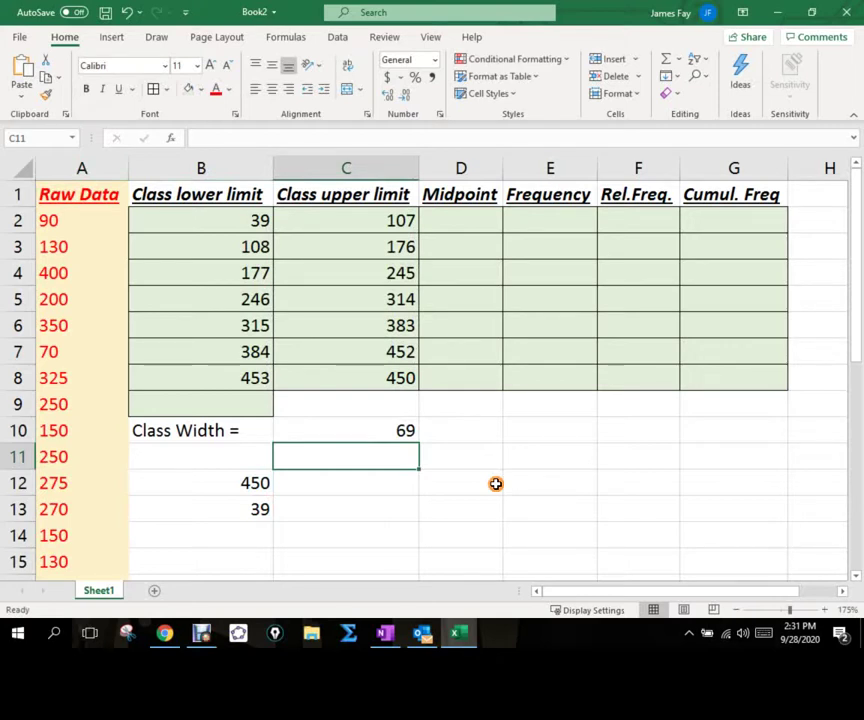
key("ctrl+z")
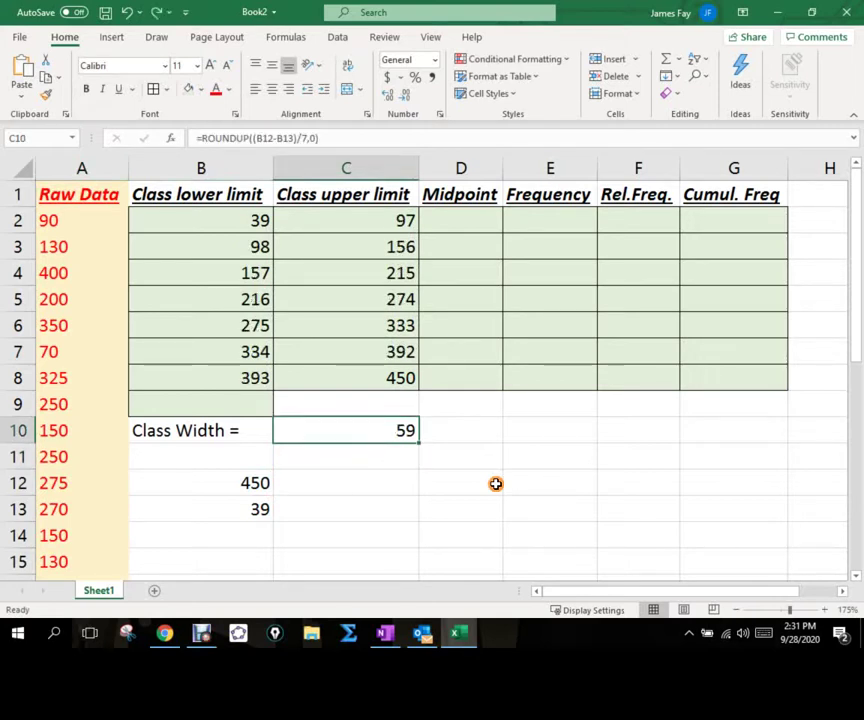
Set the raw value in A16 back to 59
scroll(83, 418, "down", 3)
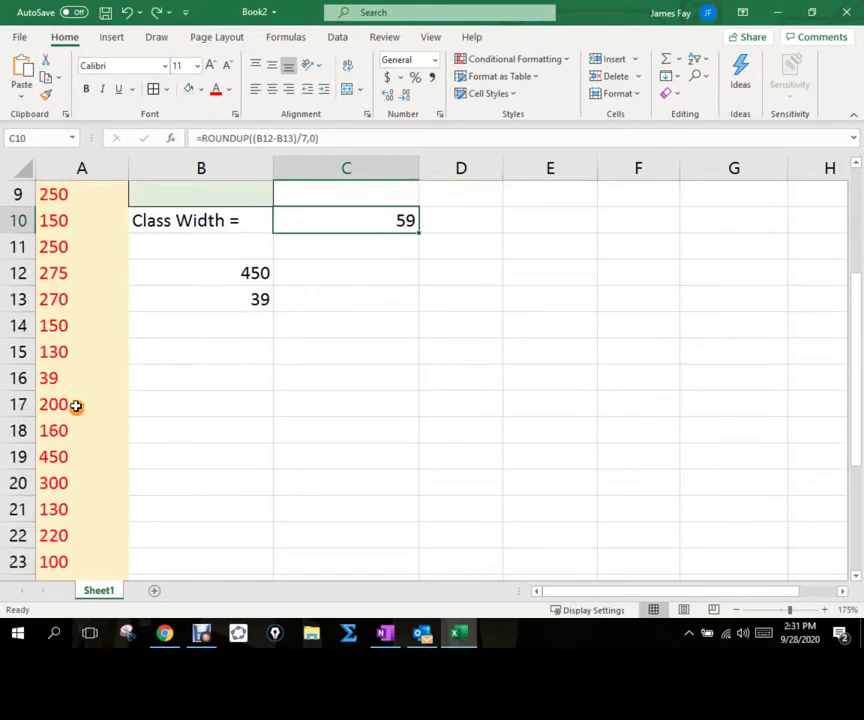
left_click(67, 389)
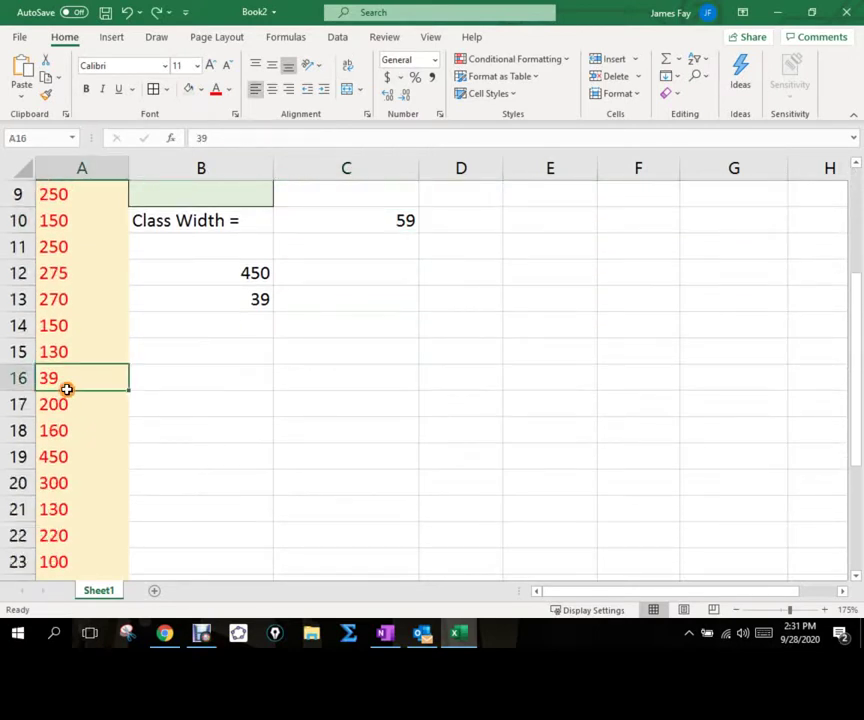
type("59")
key("Return")
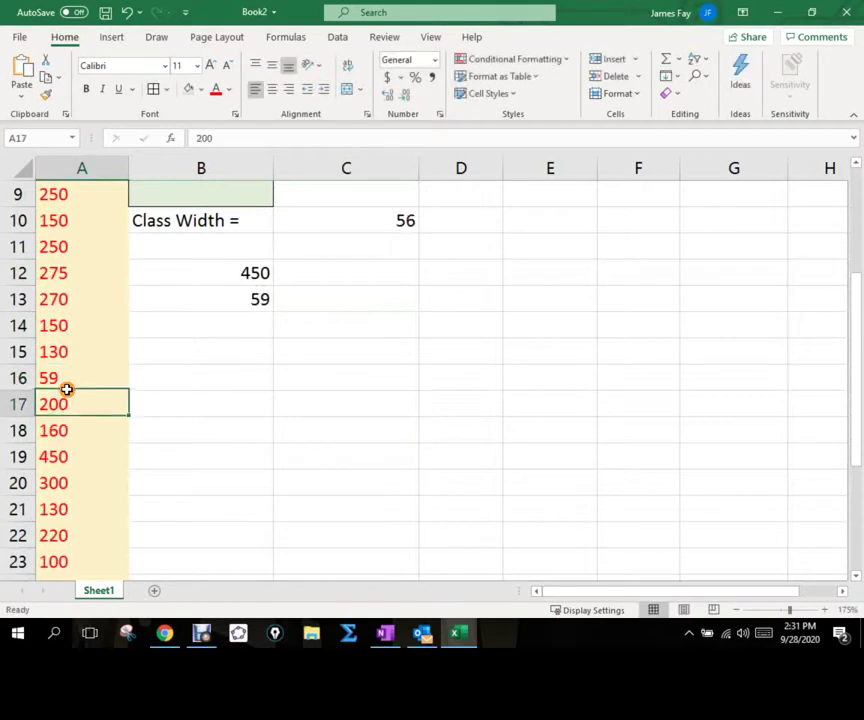
scroll(280, 395, "up", 3)
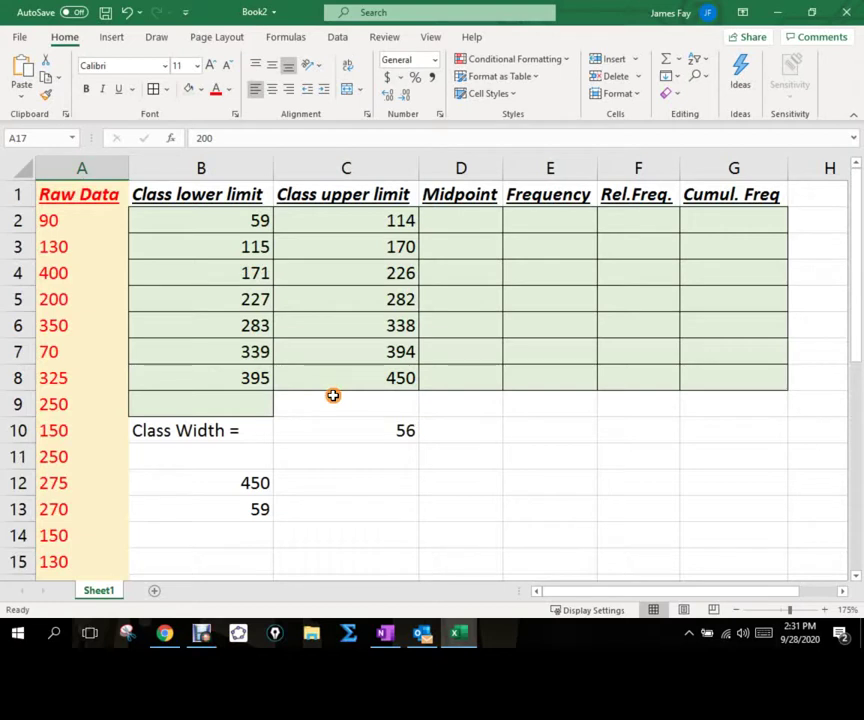
left_click(457, 229)
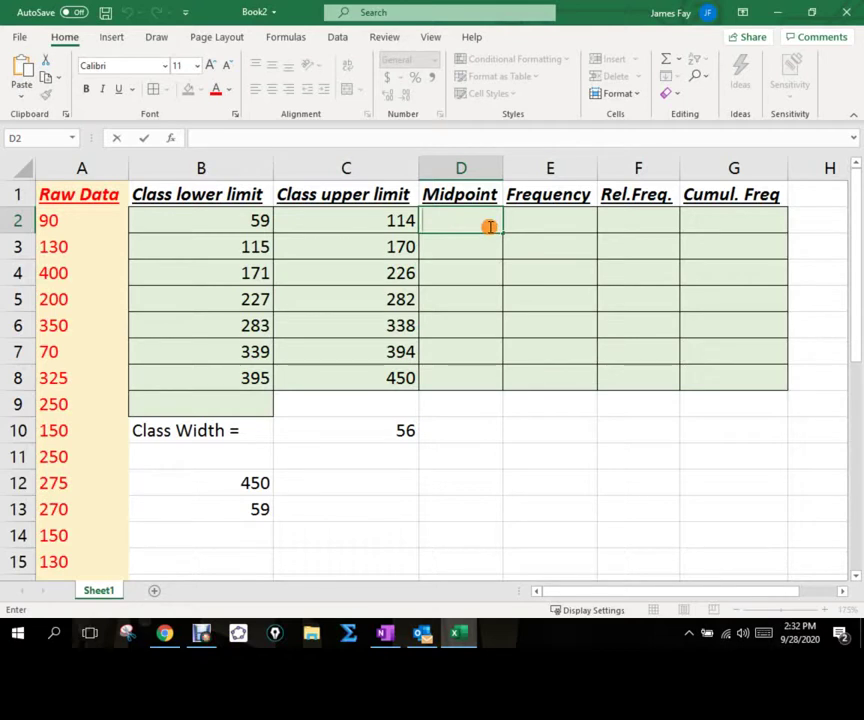
Enter =(C2-B2)/2 in D2 as a first midpoint attempt
type("=(")
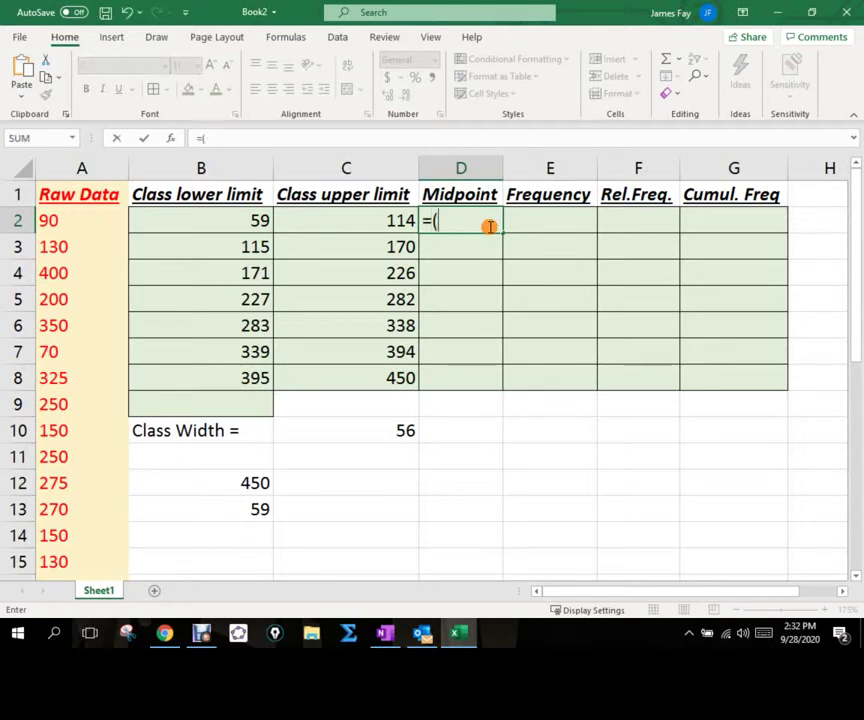
left_click(367, 225)
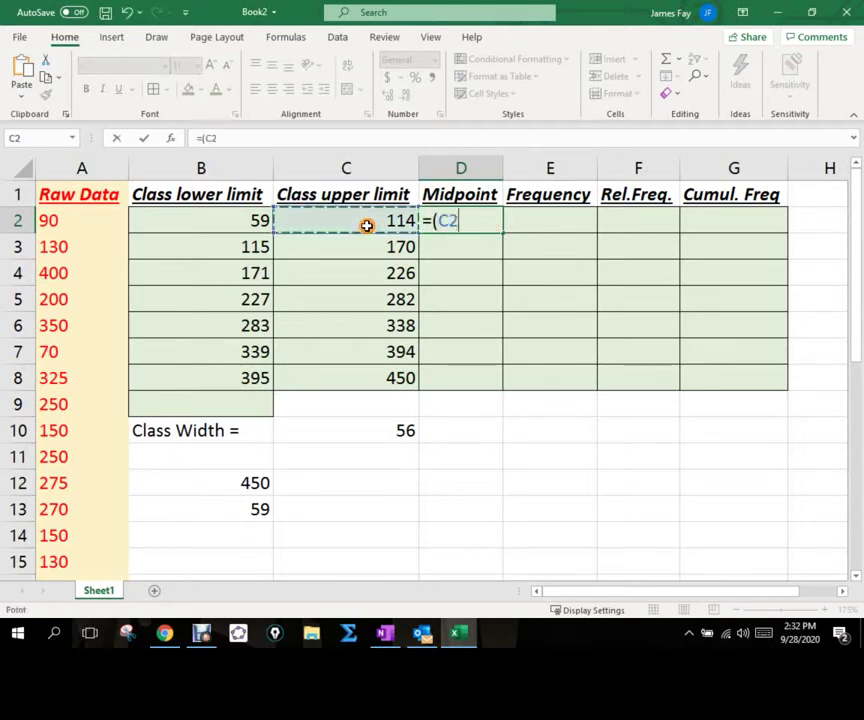
type("-")
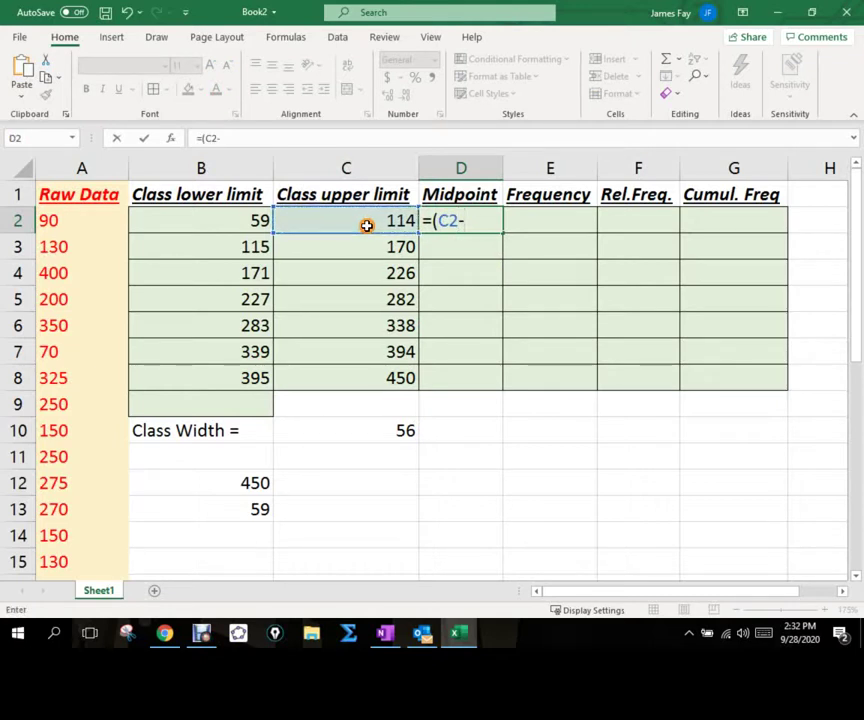
left_click(234, 222)
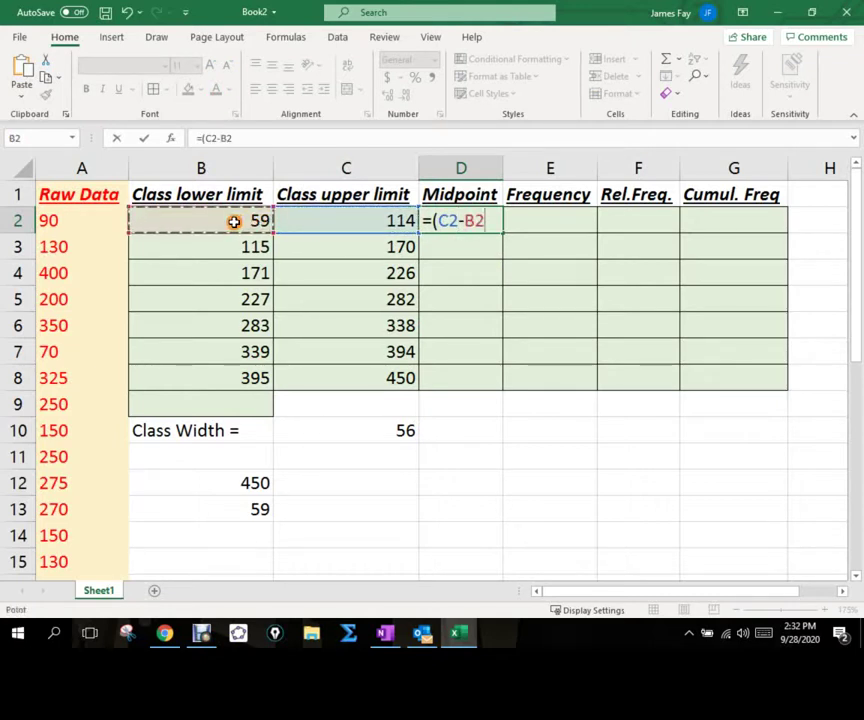
type(")/")
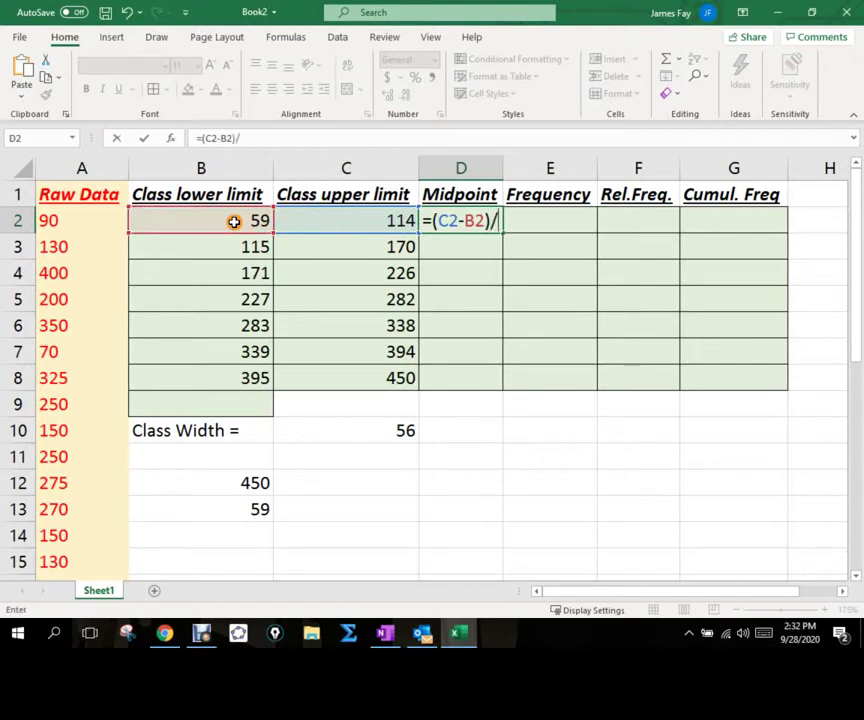
type("2")
key("Return")
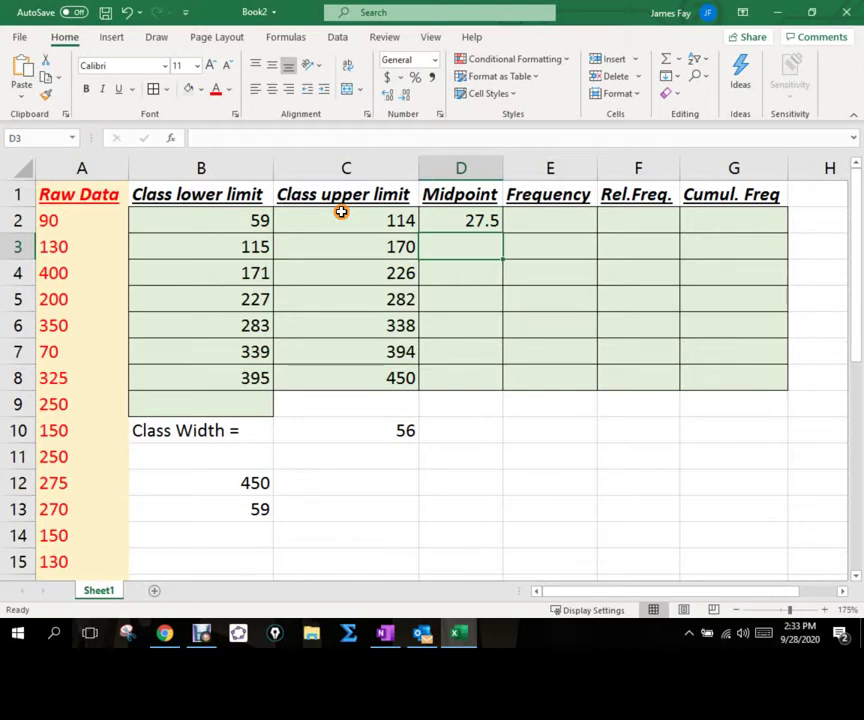
Add +B2 to D2's formula and fill it down to D8
left_click(458, 226)
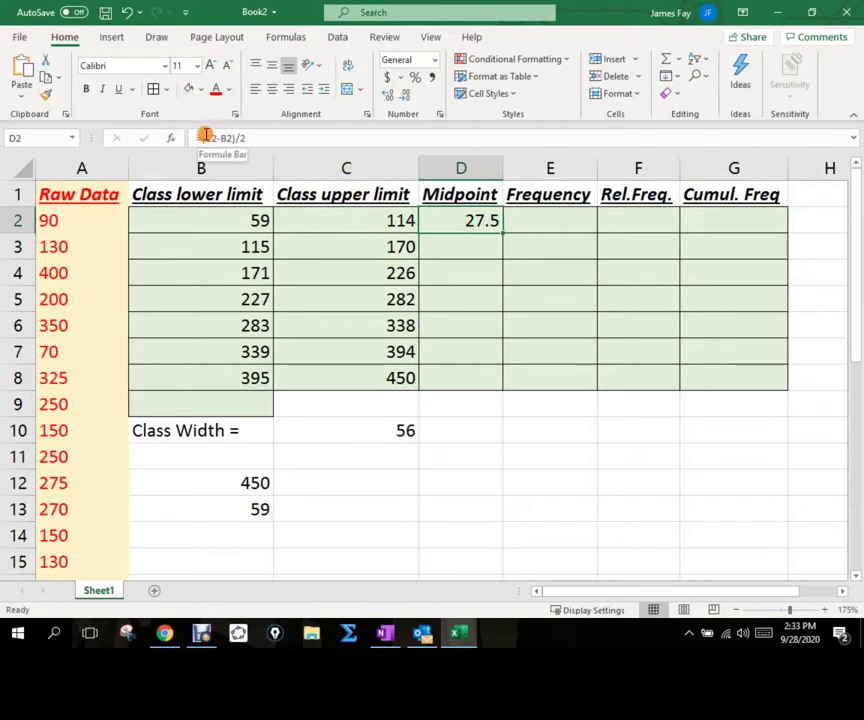
double_click(441, 222)
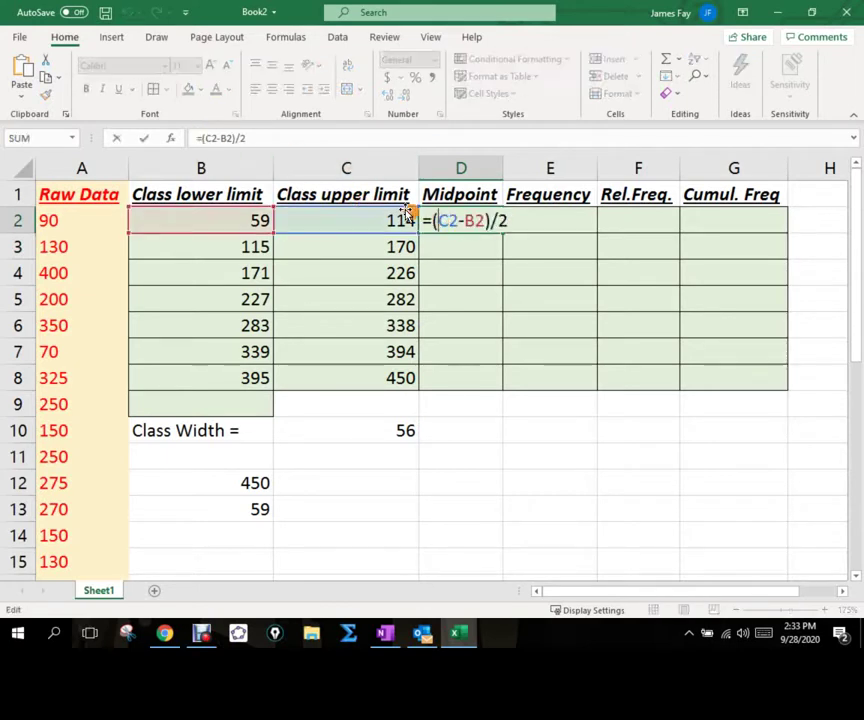
left_click(273, 137)
type("+")
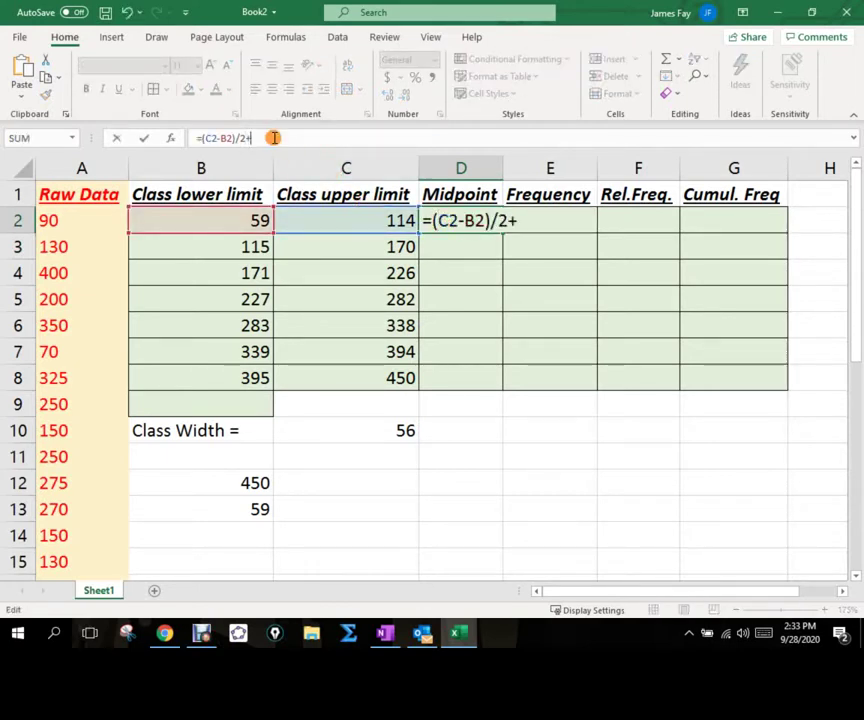
left_click(247, 222)
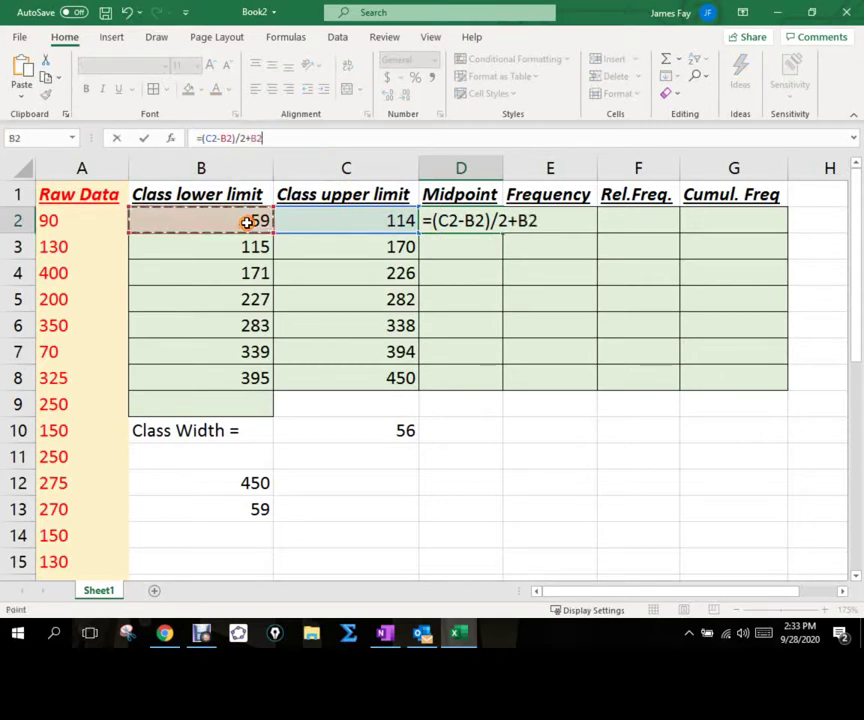
key("Return")
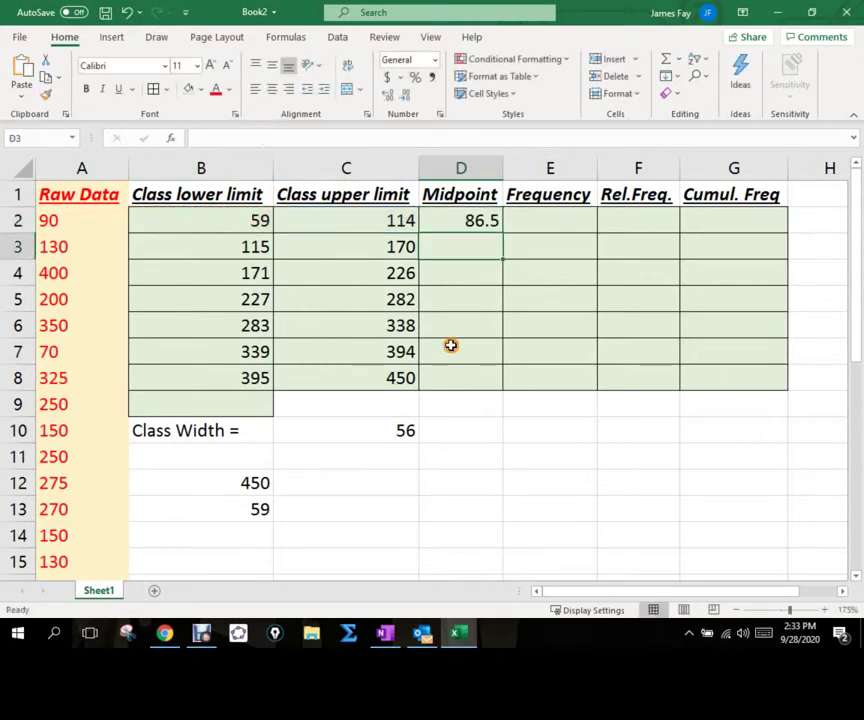
left_click(478, 221)
left_click_drag(500, 230, 505, 378)
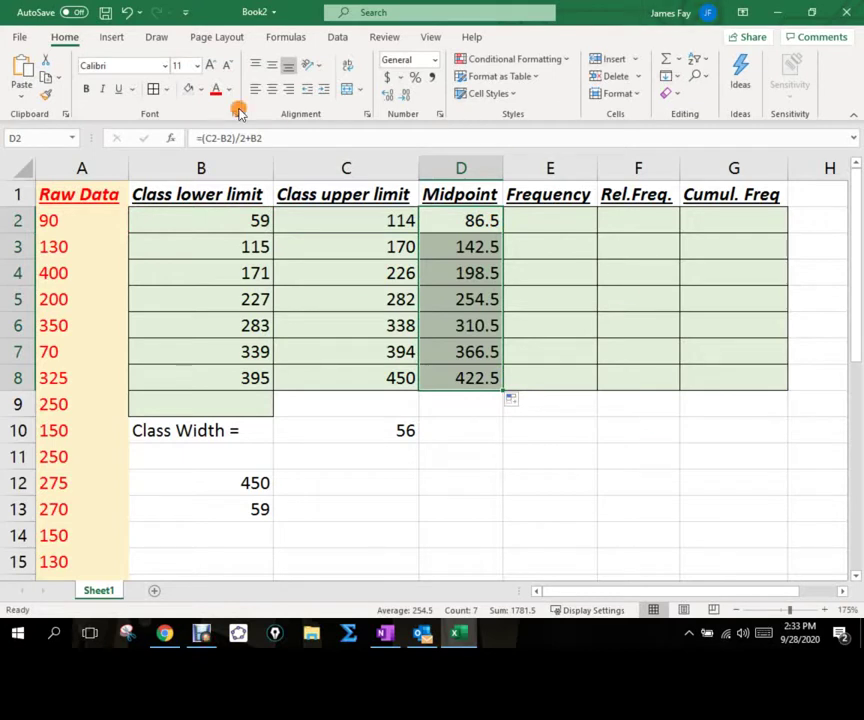
Rewrite D2 as =(B2+C2)/2 and fill it down to D8, giving 86.5 to 422.5
double_click(459, 218)
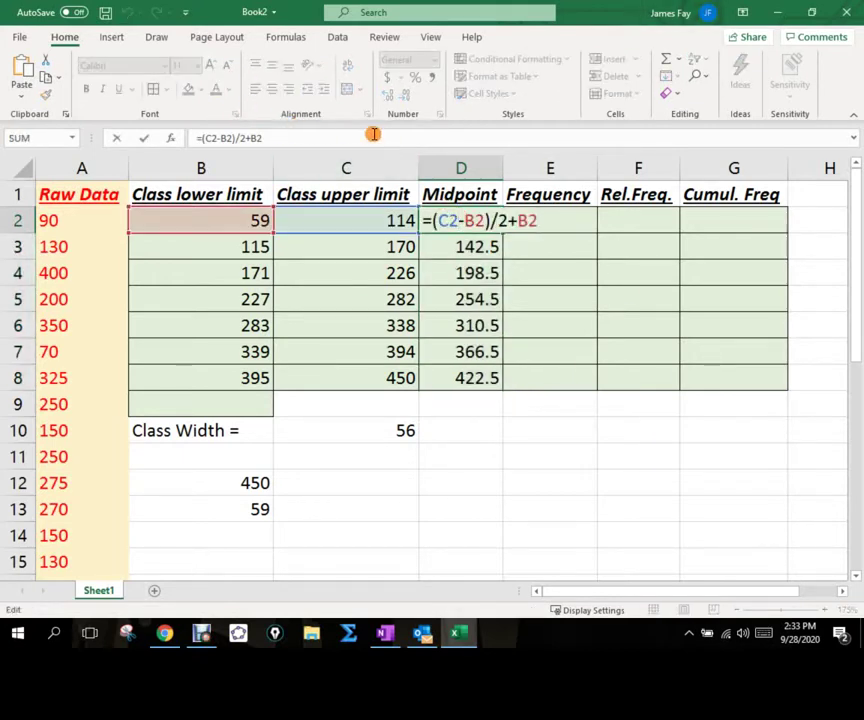
key("BackSpace")
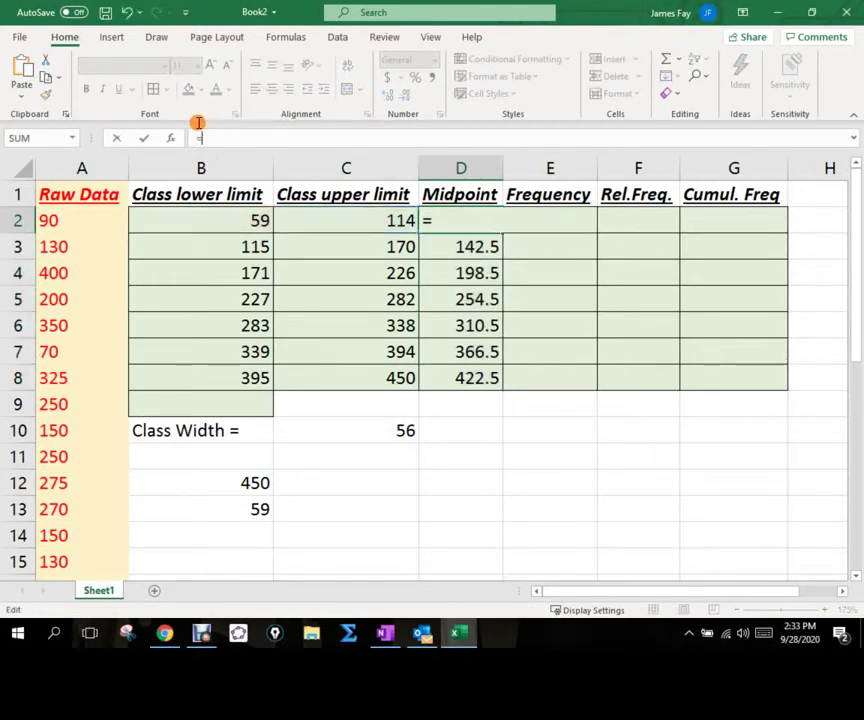
type("(")
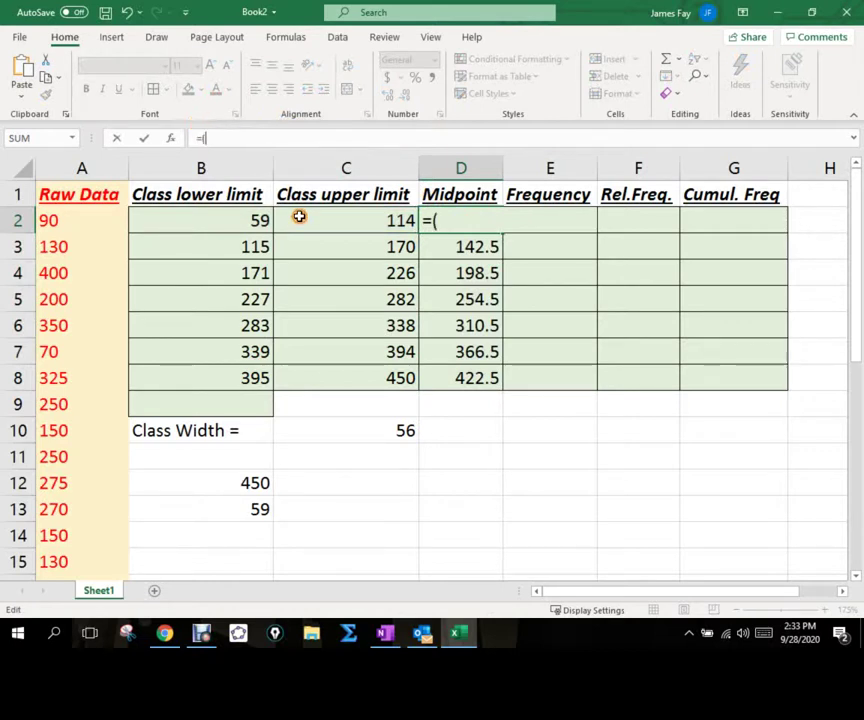
left_click(262, 216)
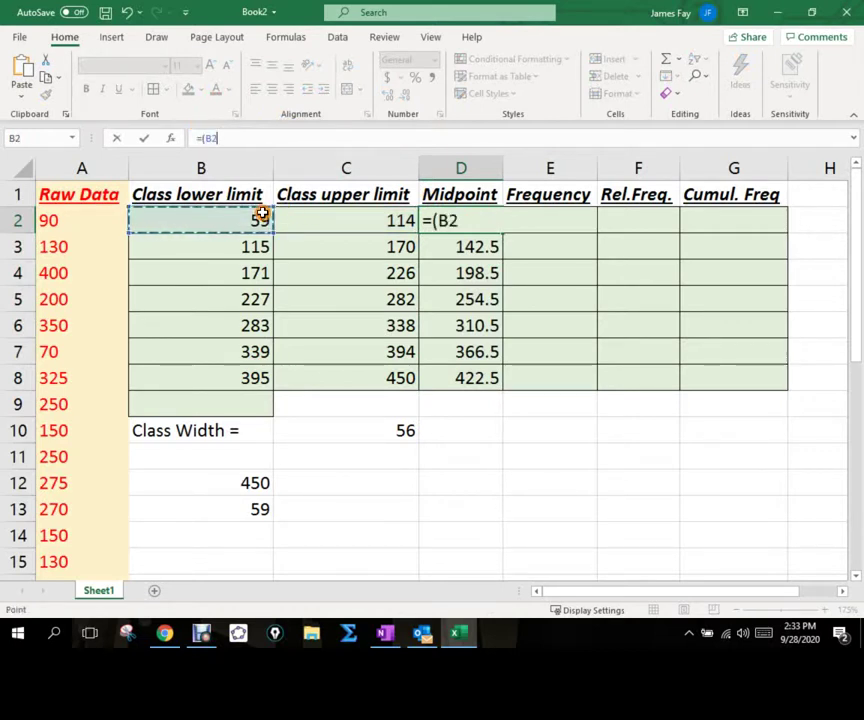
type("+")
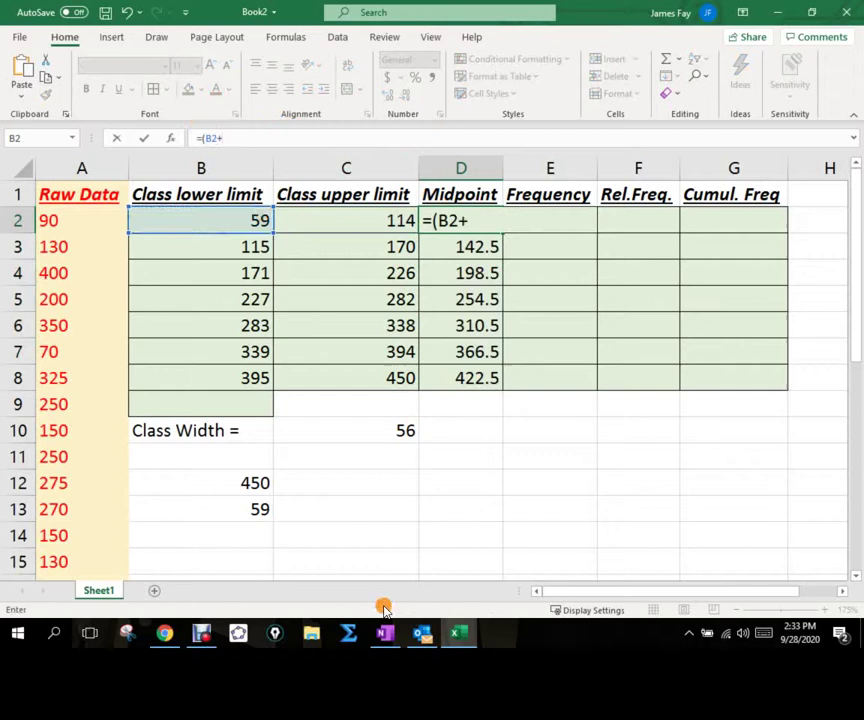
left_click(328, 216)
type(")")
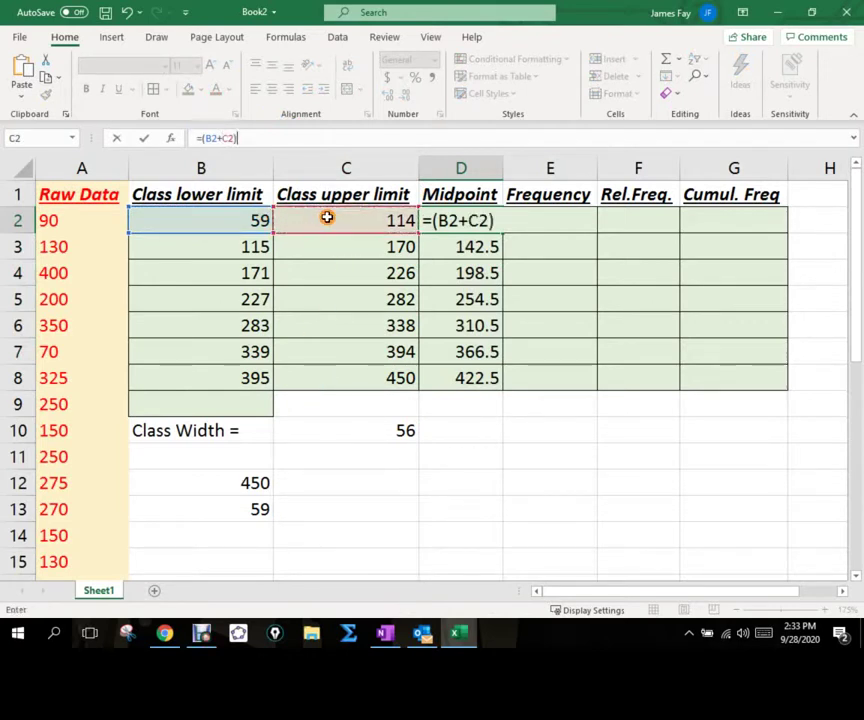
type("/2")
key("Return")
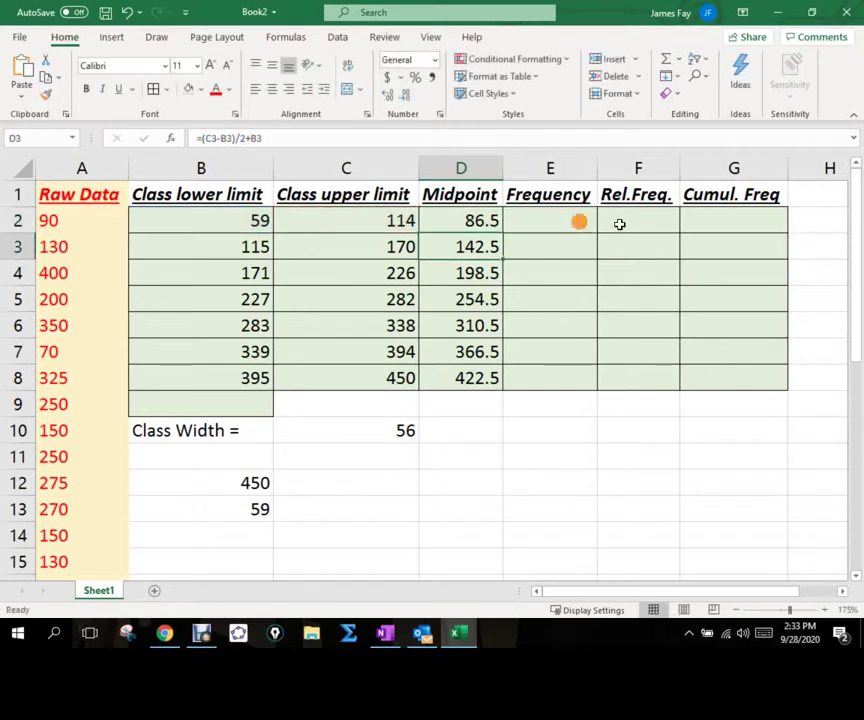
left_click(494, 220)
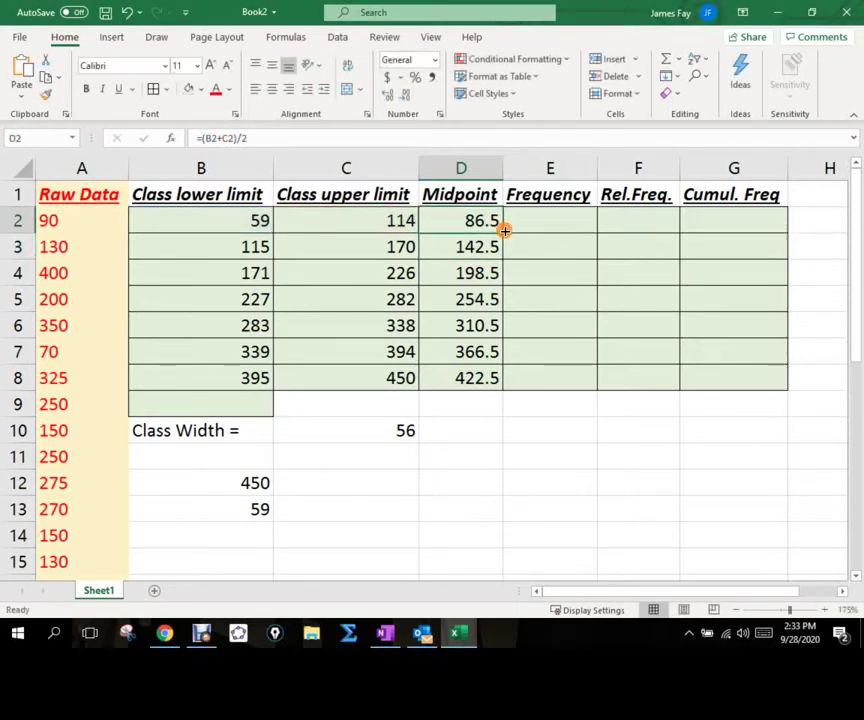
left_click_drag(503, 230, 503, 388)
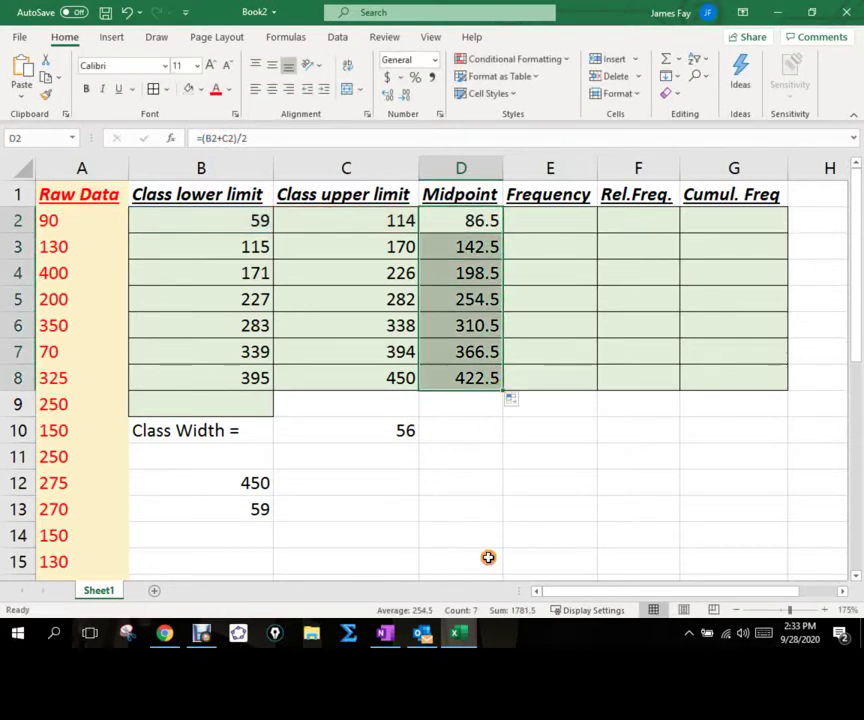
Deselect the midpoints, type = in Frequency cell E2, and minimize Excel
left_click(510, 500)
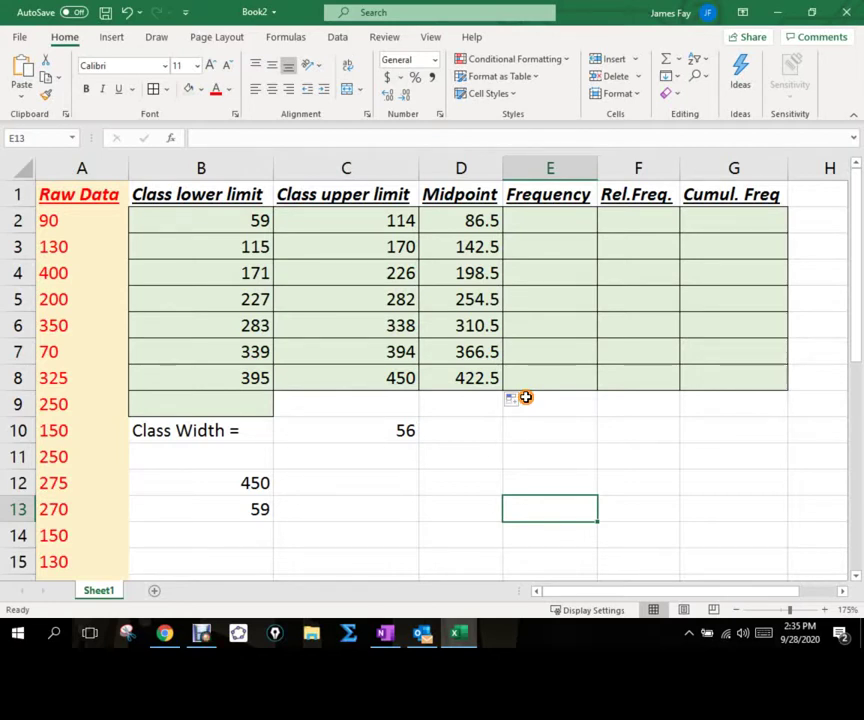
double_click(537, 223)
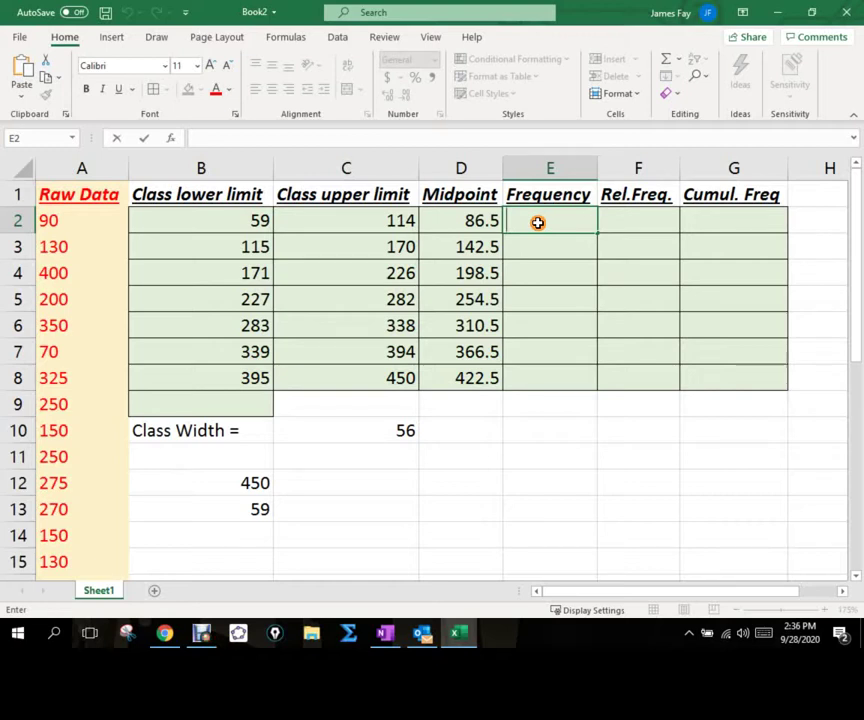
type("=")
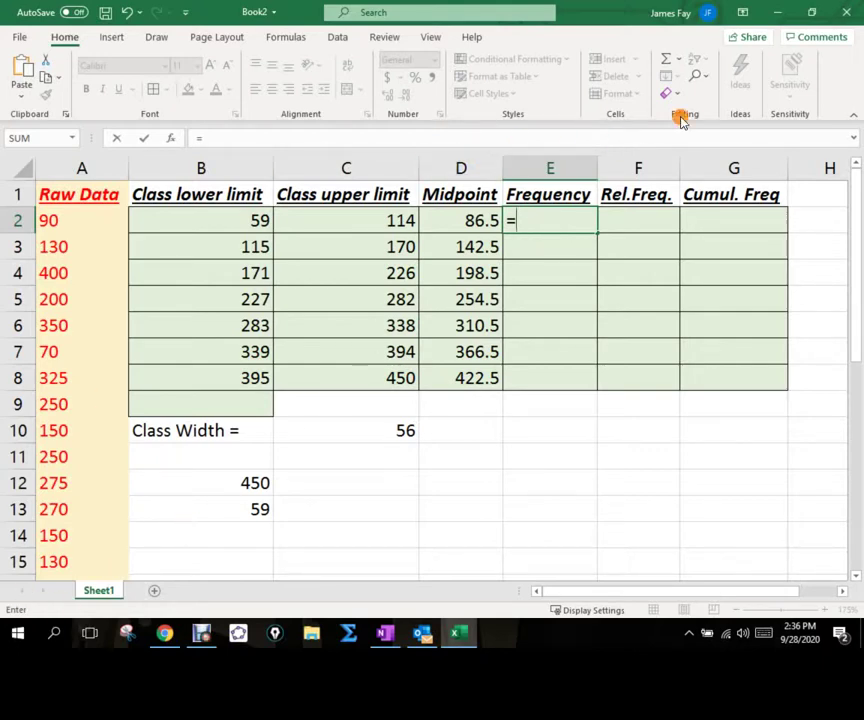
left_click(777, 12)
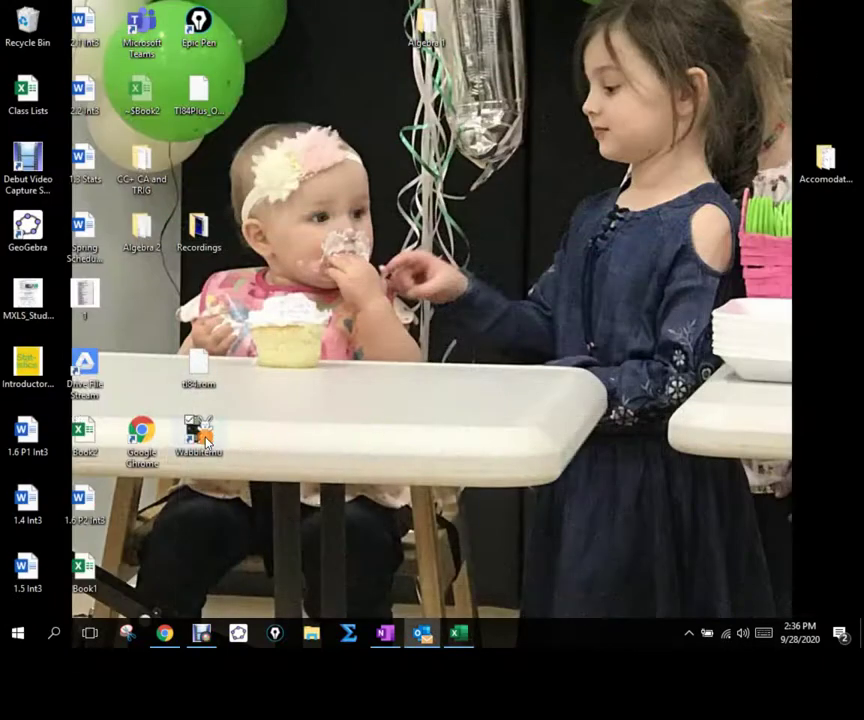
Launch Wabbitemu with its screen shown as a detached LCD moved aside
double_click(203, 433)
left_click(80, 30)
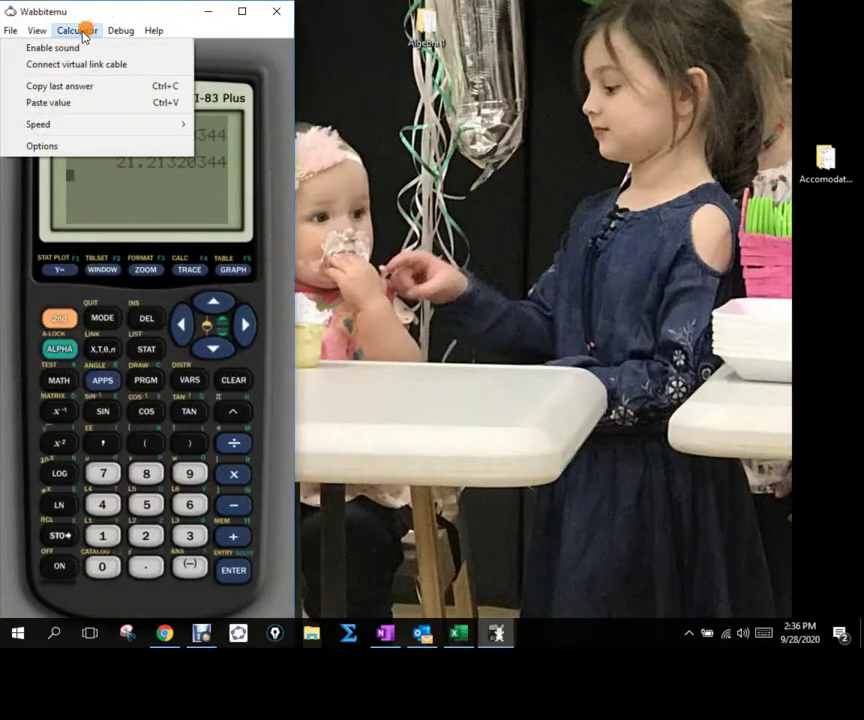
left_click(68, 100)
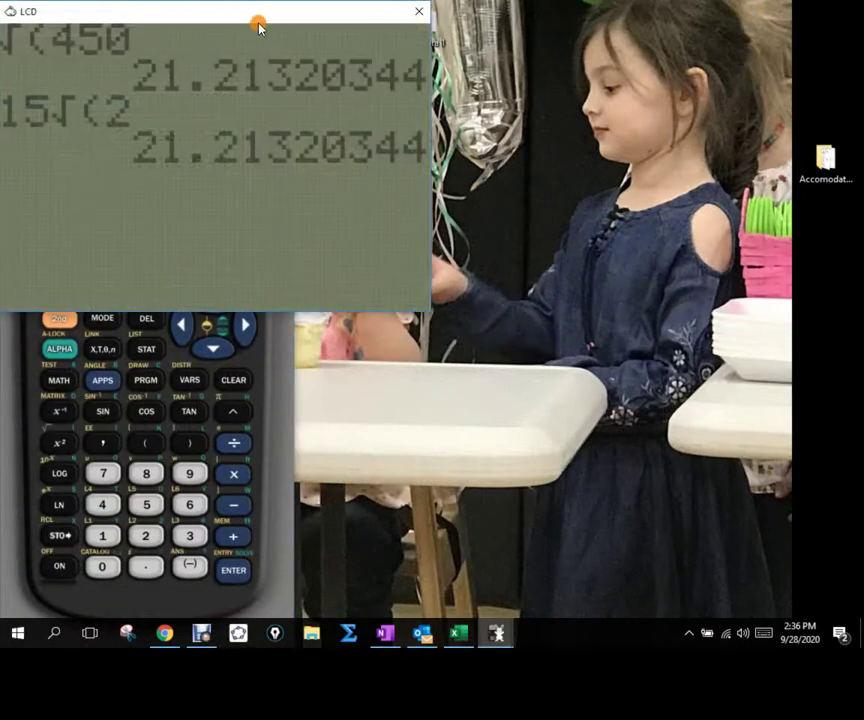
left_click_drag(258, 27, 661, 27)
Evaluate round(25/7) on the calculator, giving 3.571428571
left_click(59, 381)
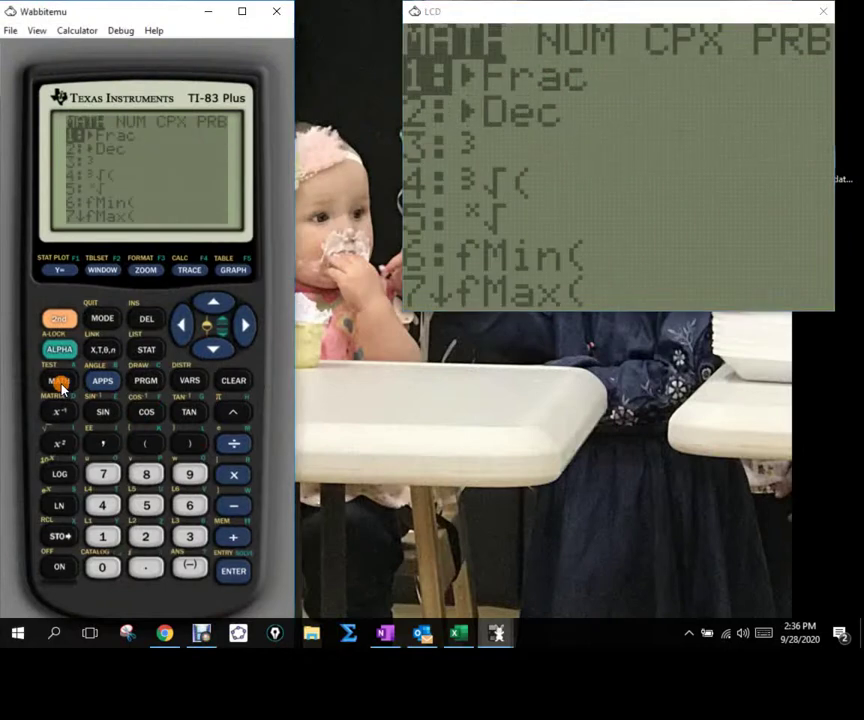
left_click(243, 324)
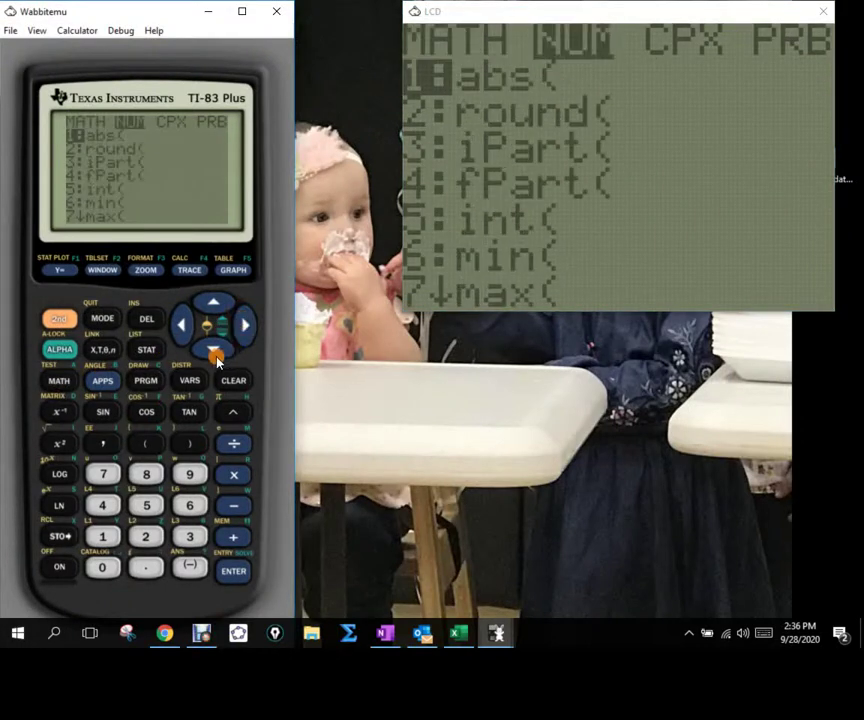
left_click(213, 350)
left_click(240, 566)
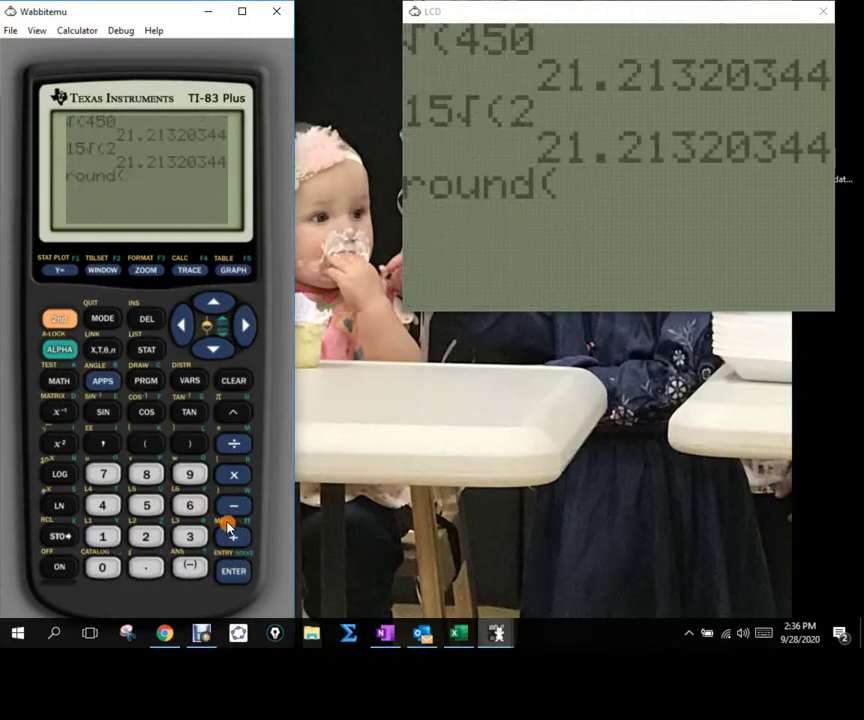
left_click(143, 521)
left_click(146, 507)
left_click(233, 444)
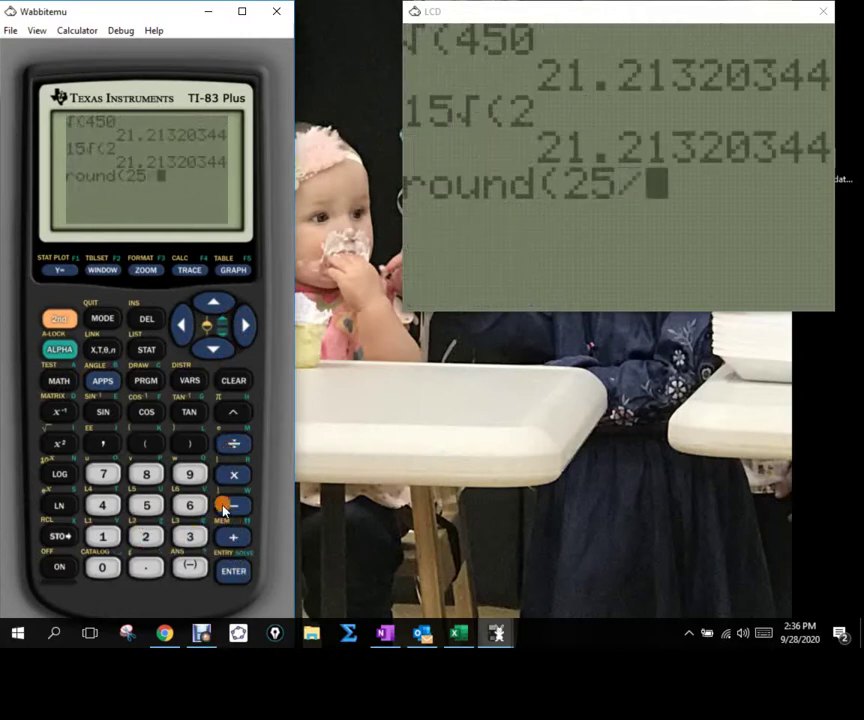
left_click(106, 473)
left_click(189, 443)
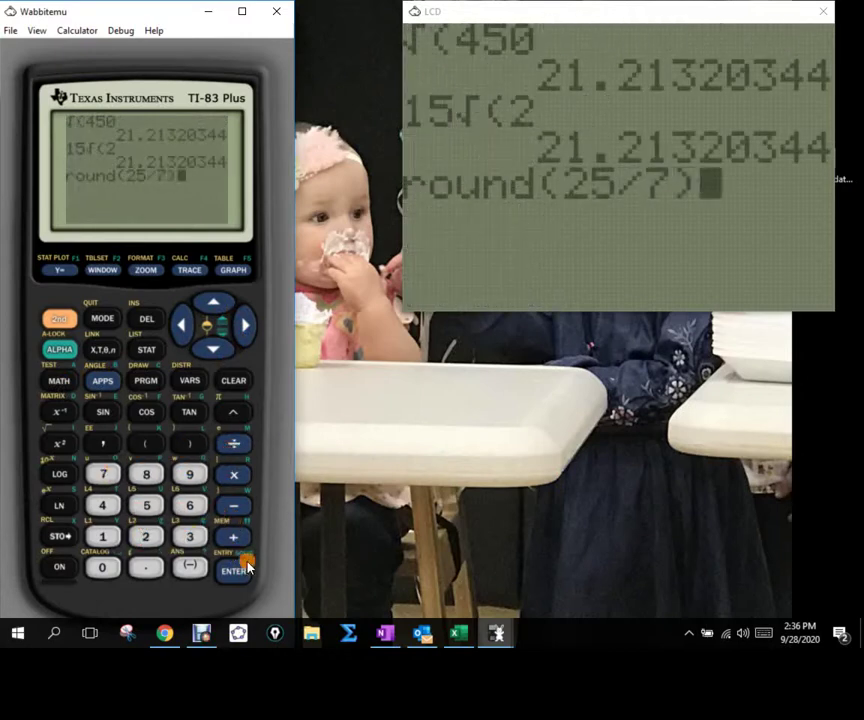
left_click(236, 571)
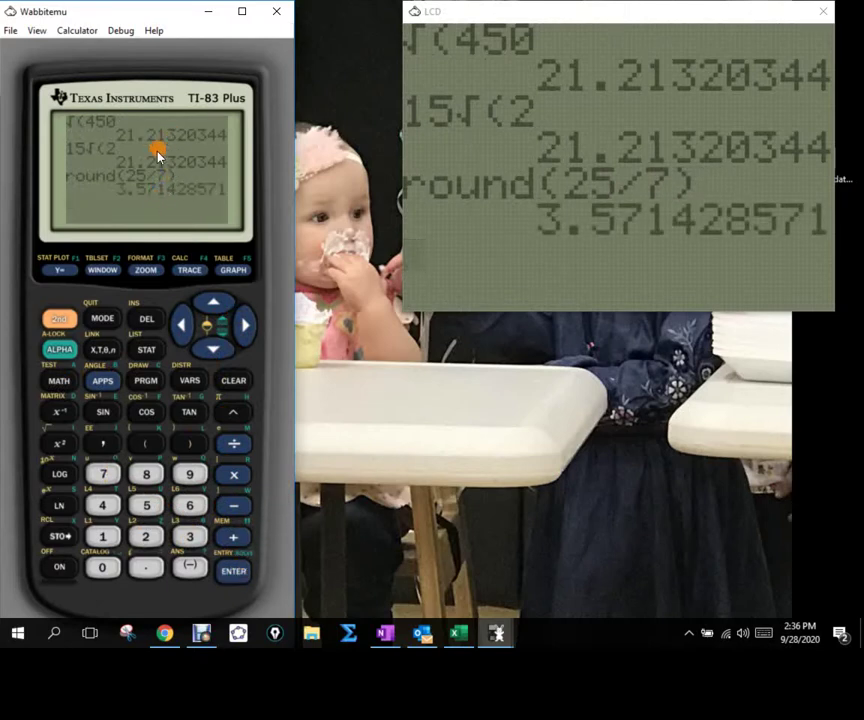
Browse the MATH NUM list toward max(, then return to the Book2 workbook
left_click(70, 376)
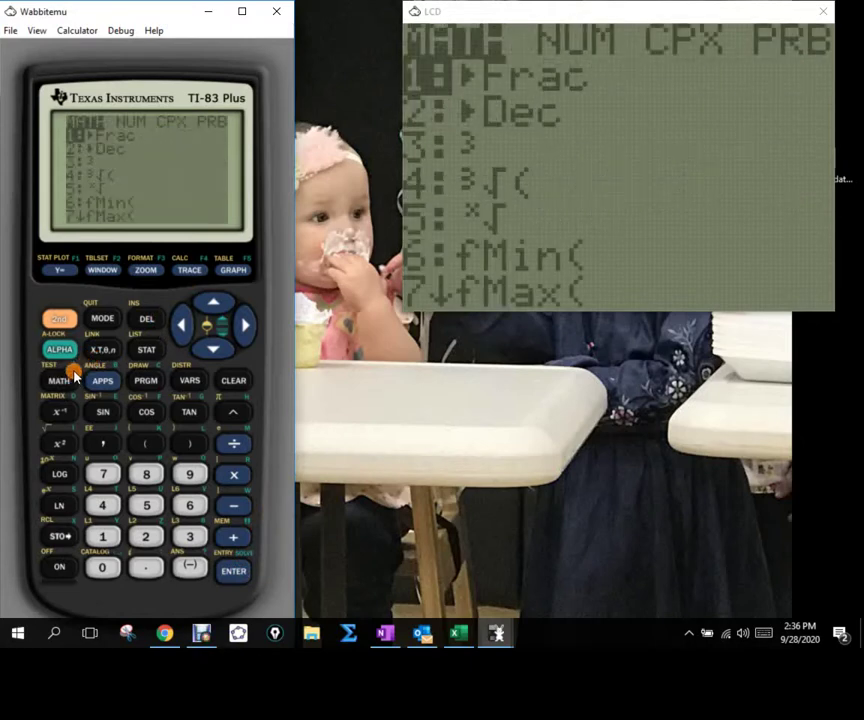
left_click(242, 332)
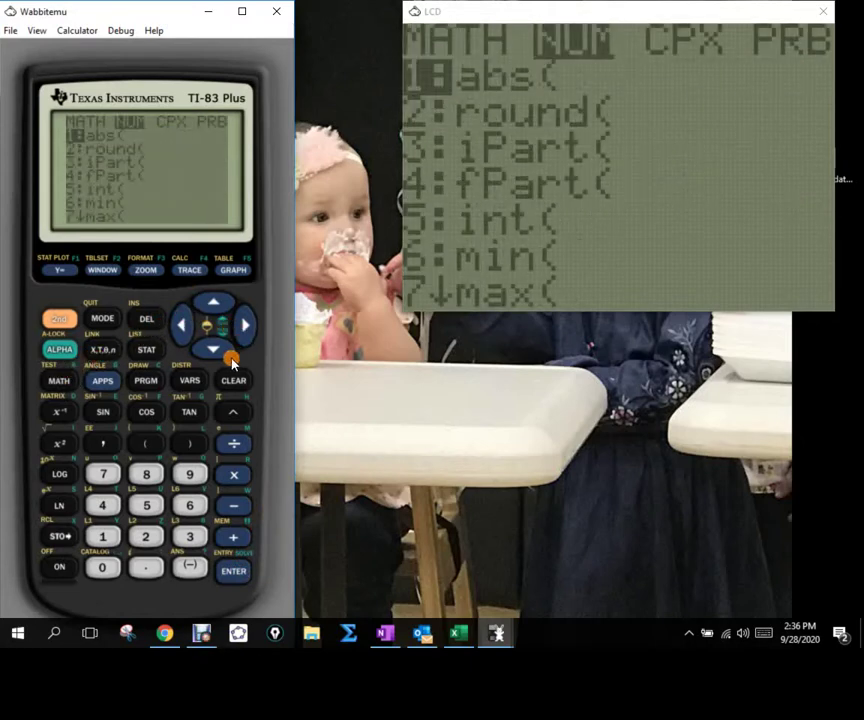
left_click(217, 352)
left_click(217, 352)
left_click(219, 352)
left_click(219, 352)
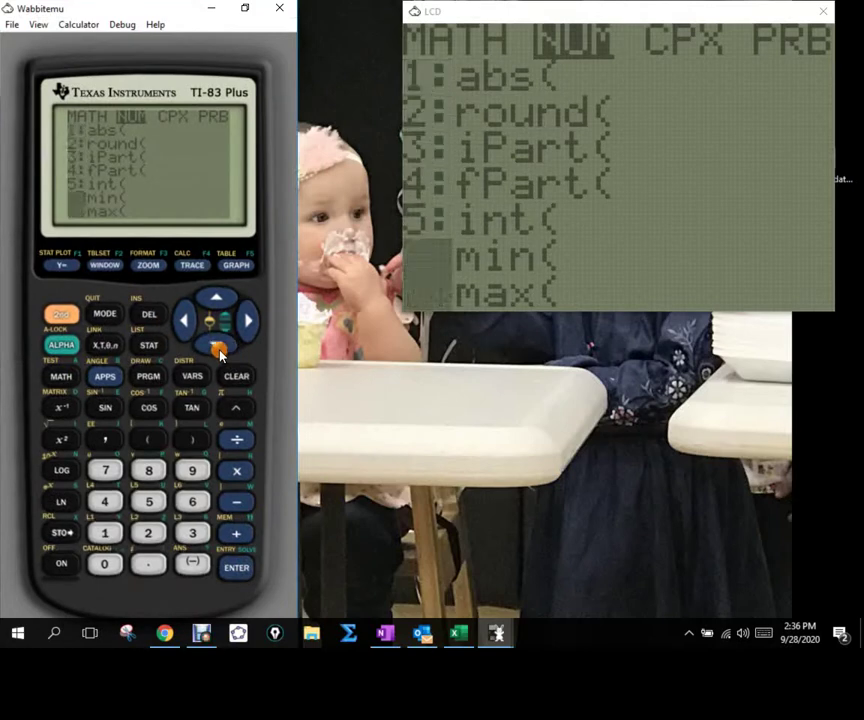
left_click(218, 351)
left_click(218, 351)
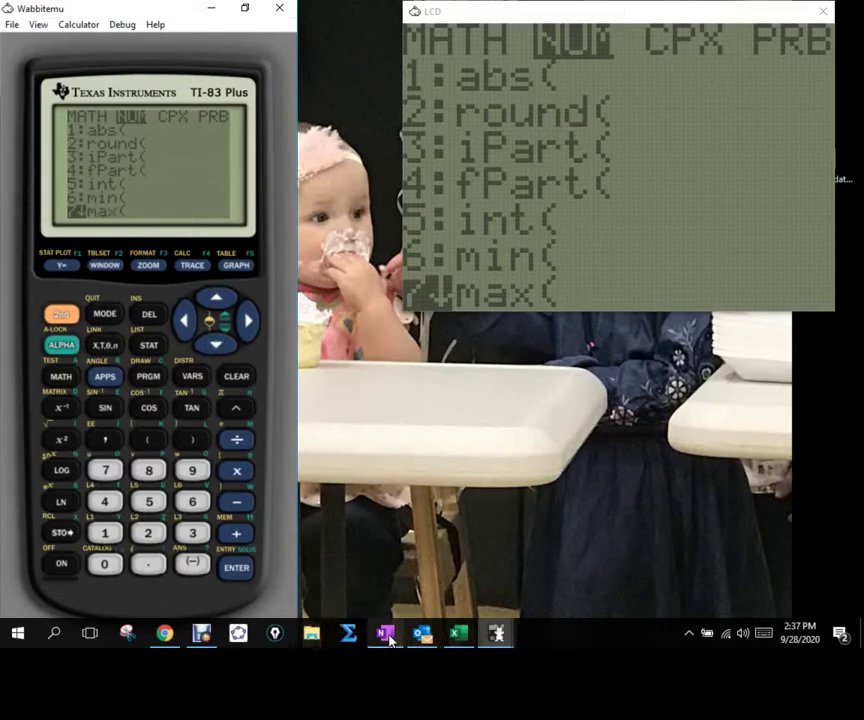
left_click(458, 634)
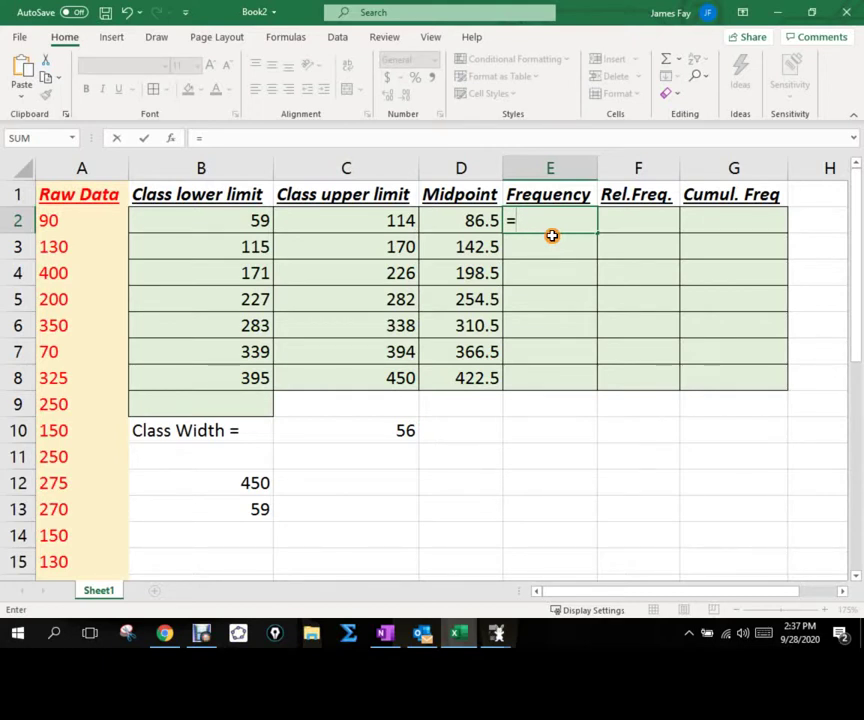
Commit =countifs(A2:A31 in E2, correcting A32 to A31, triggering a too-few-arguments warning
type("coun")
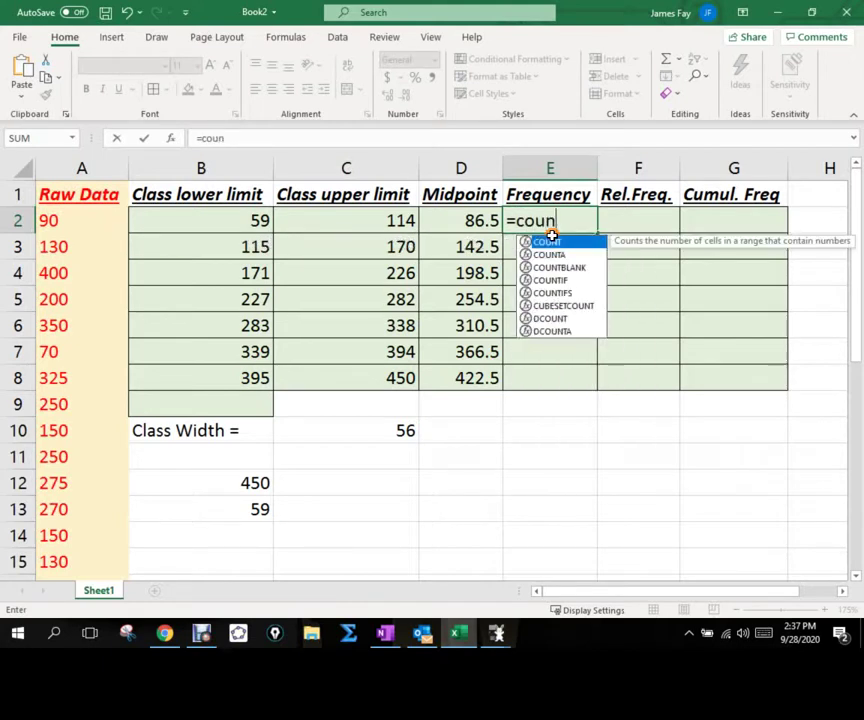
type("tifs(")
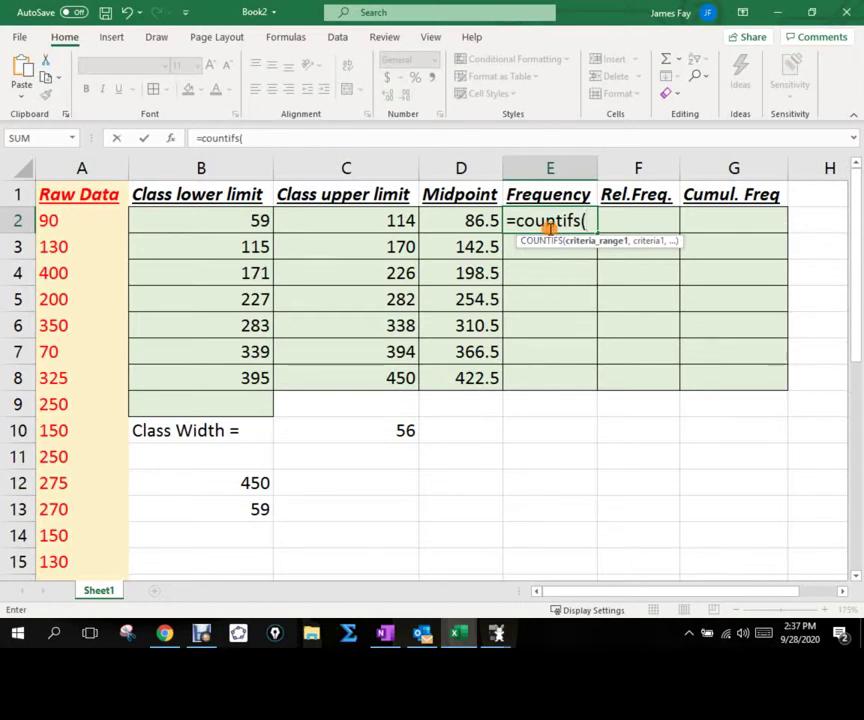
type("A")
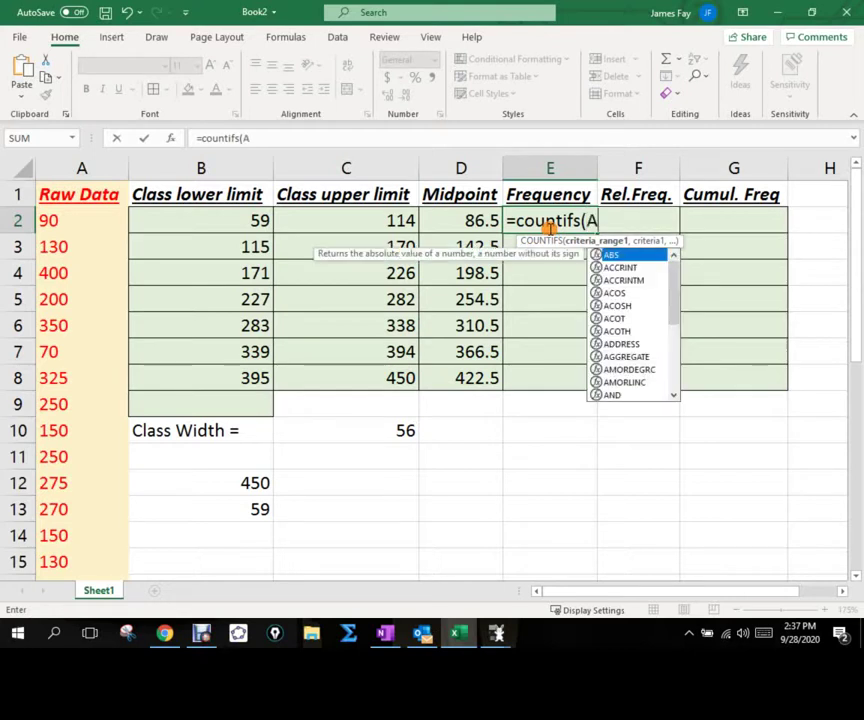
type("2:A32")
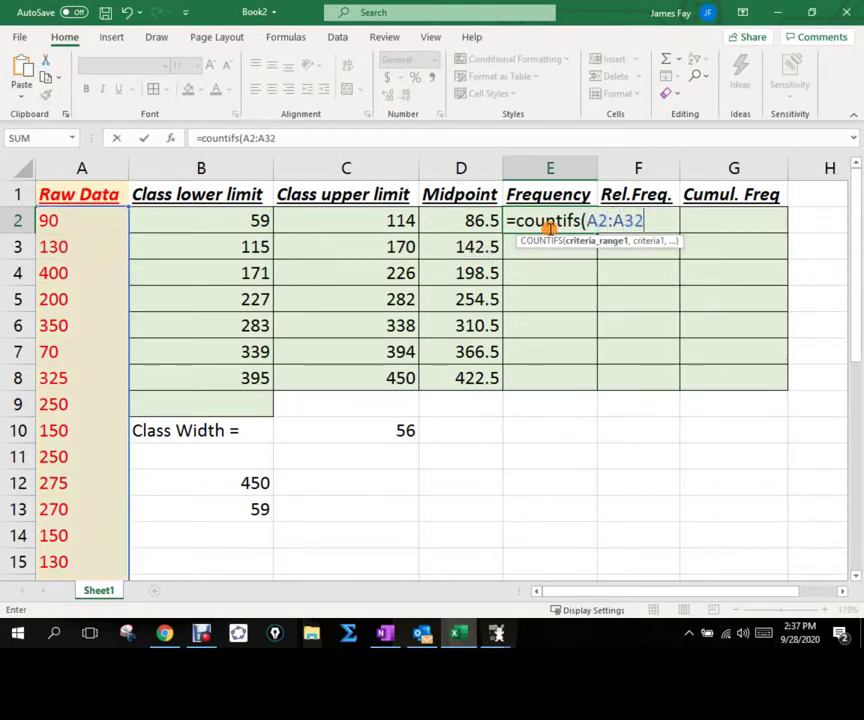
key("BackSpace")
type("1")
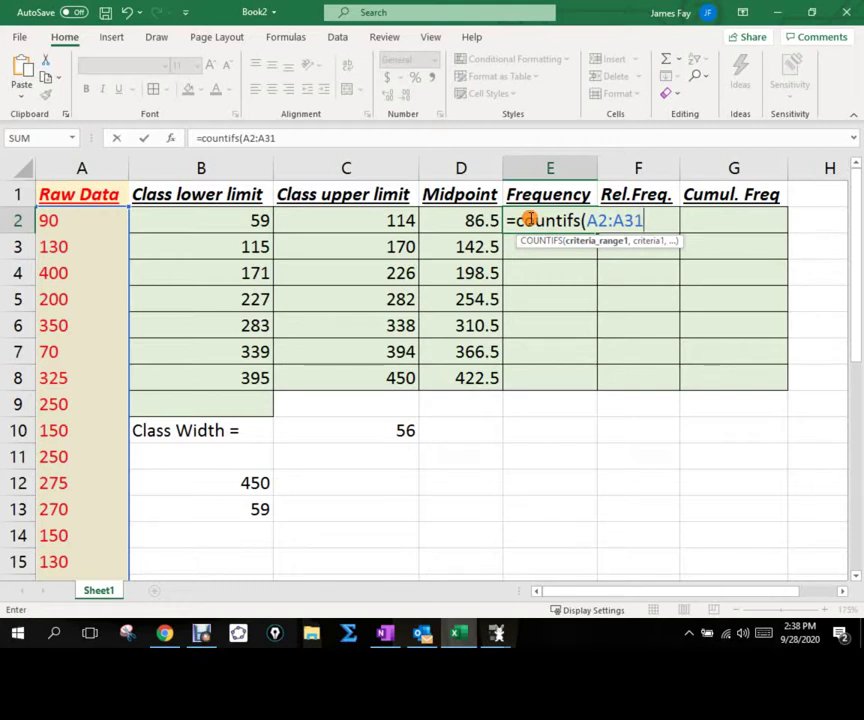
key("Return")
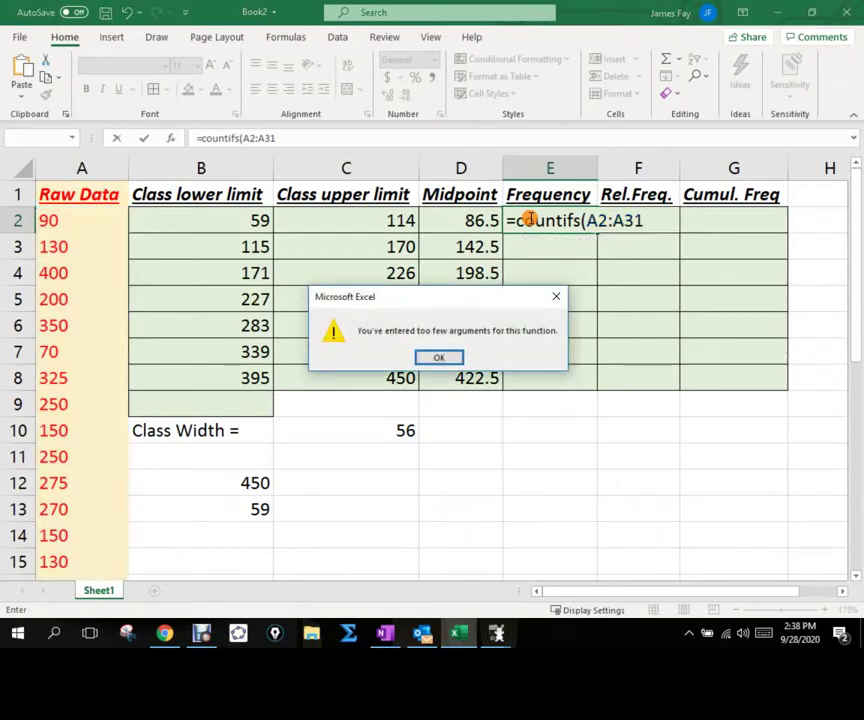
Dismiss the too-few-arguments warning and lock E2's COUNTIFS range as $A$2:$A$31
left_click(439, 357)
double_click(586, 220)
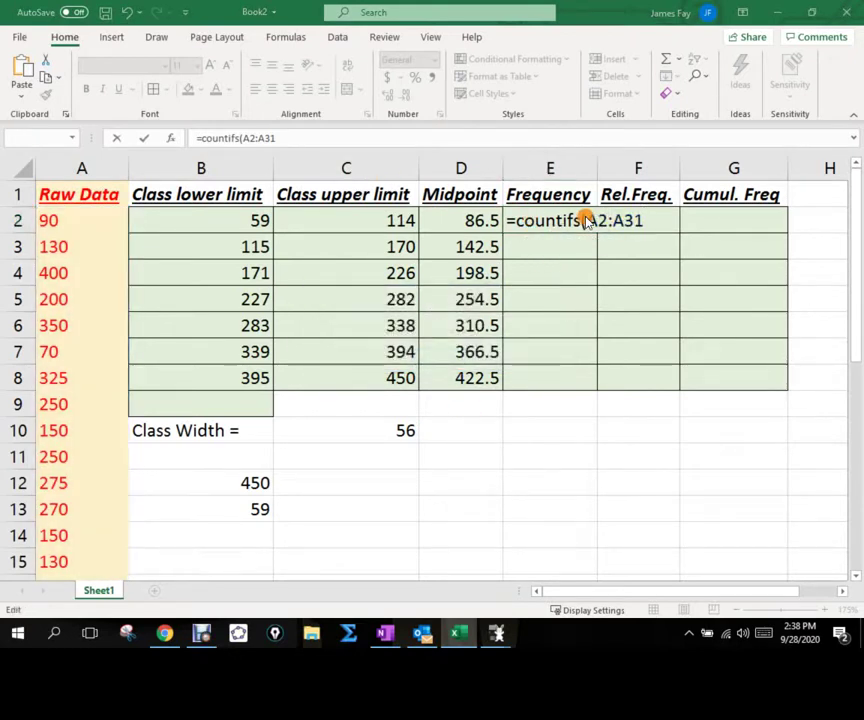
key("Left")
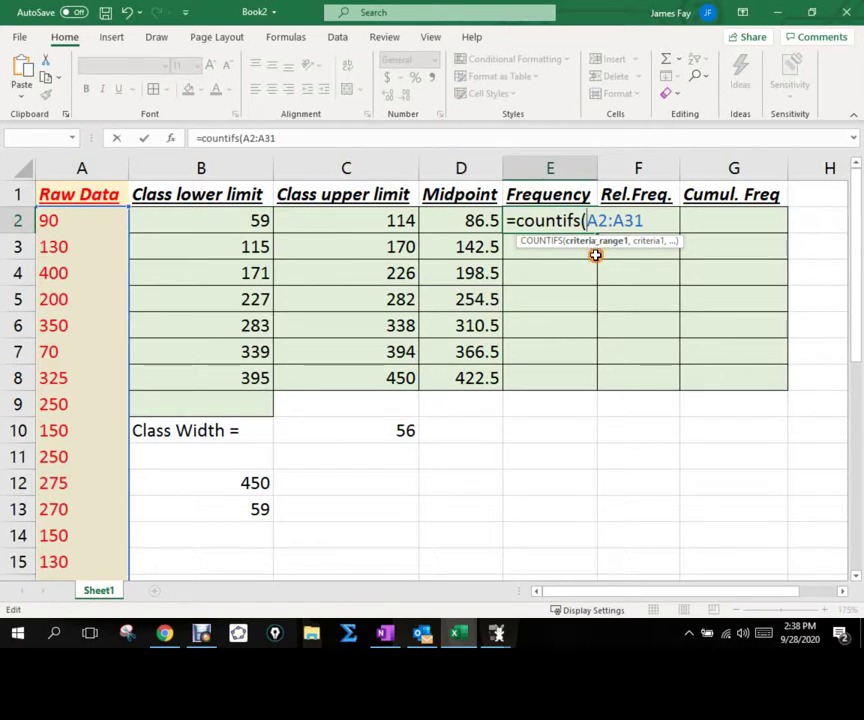
type("$")
left_click(604, 222)
type("$")
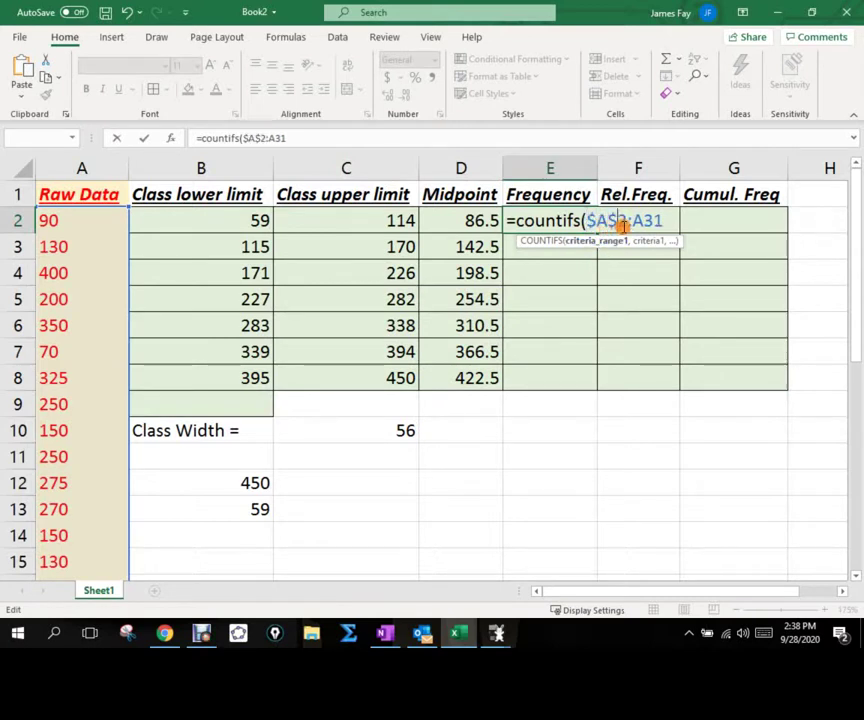
left_click(636, 221)
type("$")
left_click(661, 222)
type("$A$")
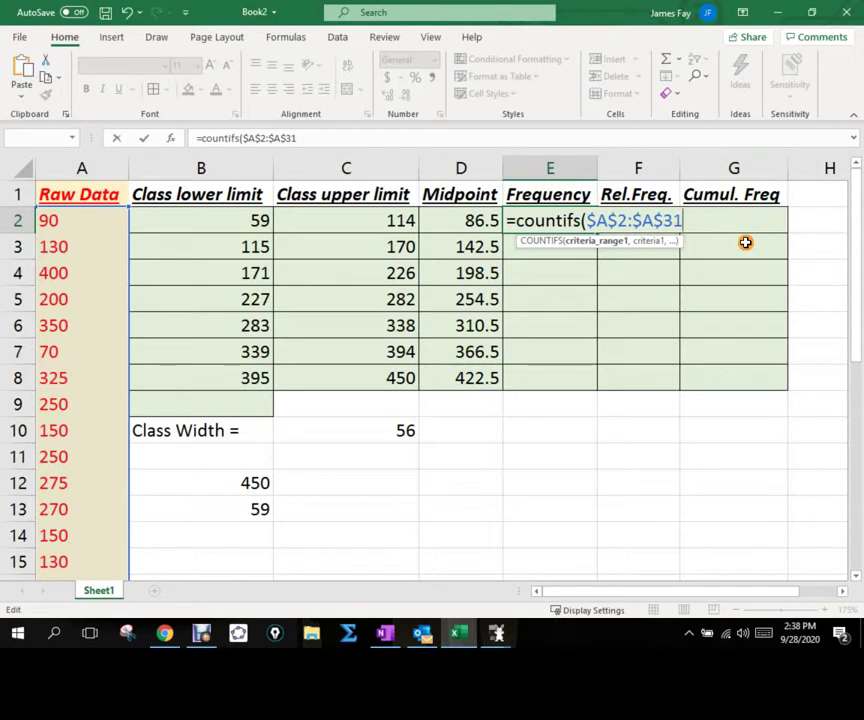
Append the criterion start ,">="& after the absolute range in E2
type(",")
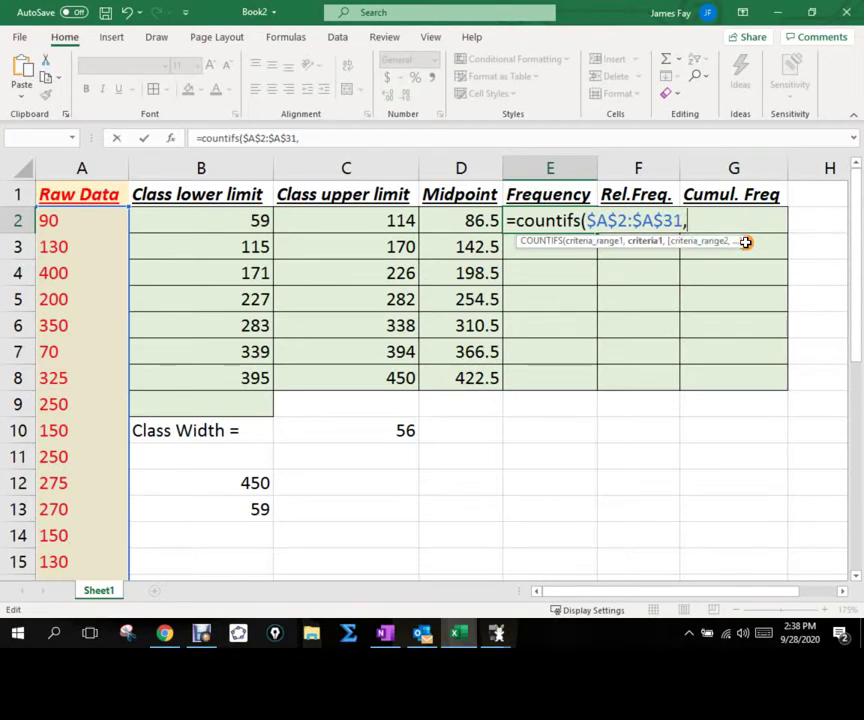
type("\"")
type(">")
type("=")
type("\"")
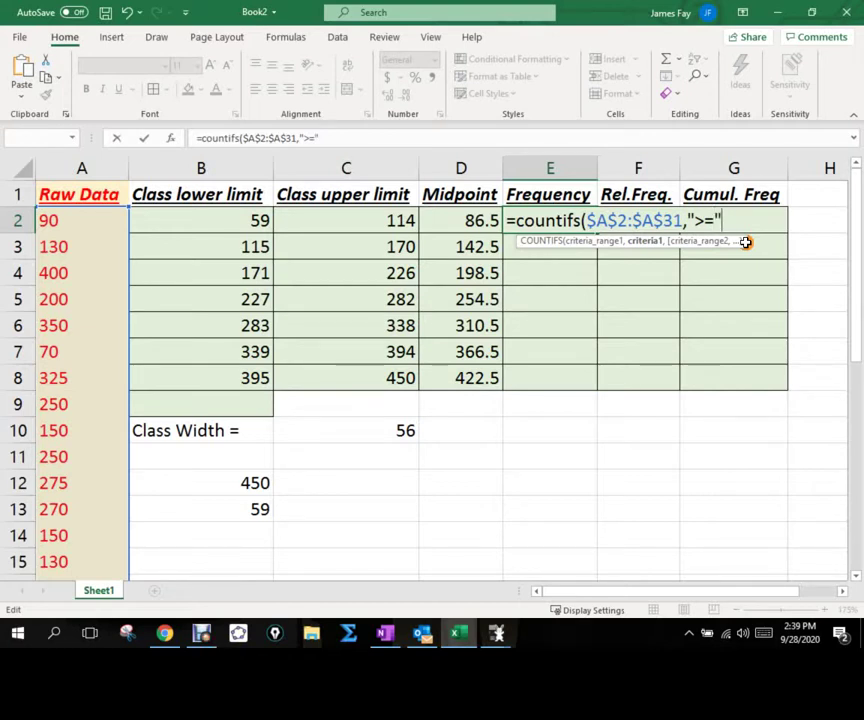
type("&")
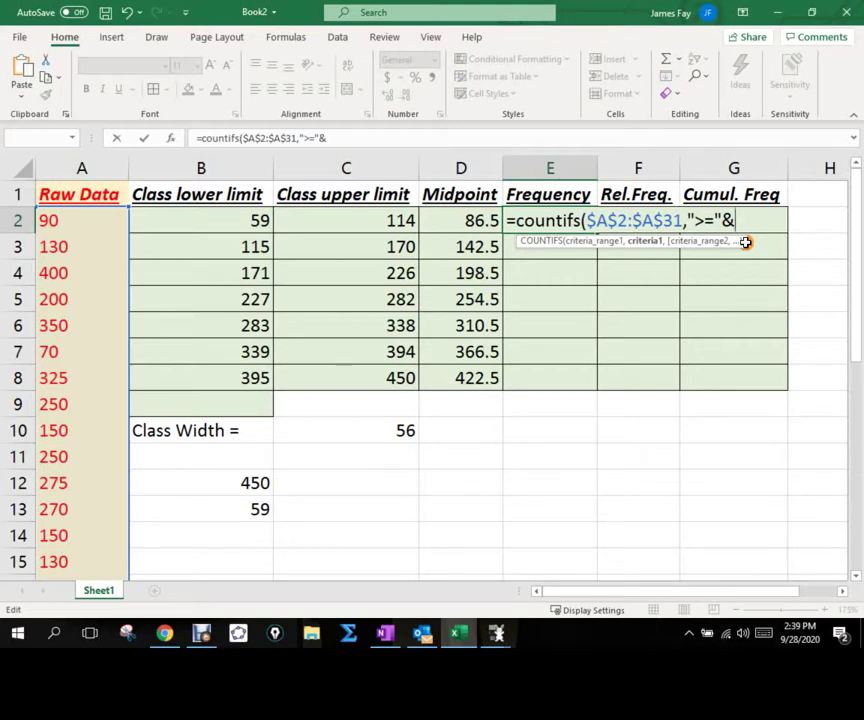
Build the E2 COUNTIFS lower-limit criterion ">="&B2 and lock the second range as $A$2:$A$31
left_click(244, 220)
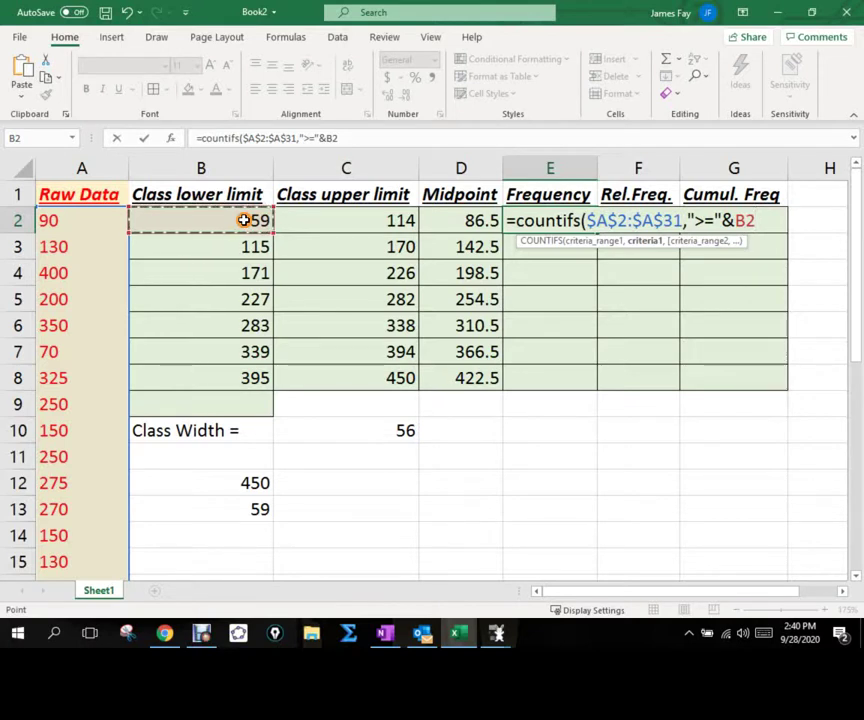
type(",\">=\"&B2,")
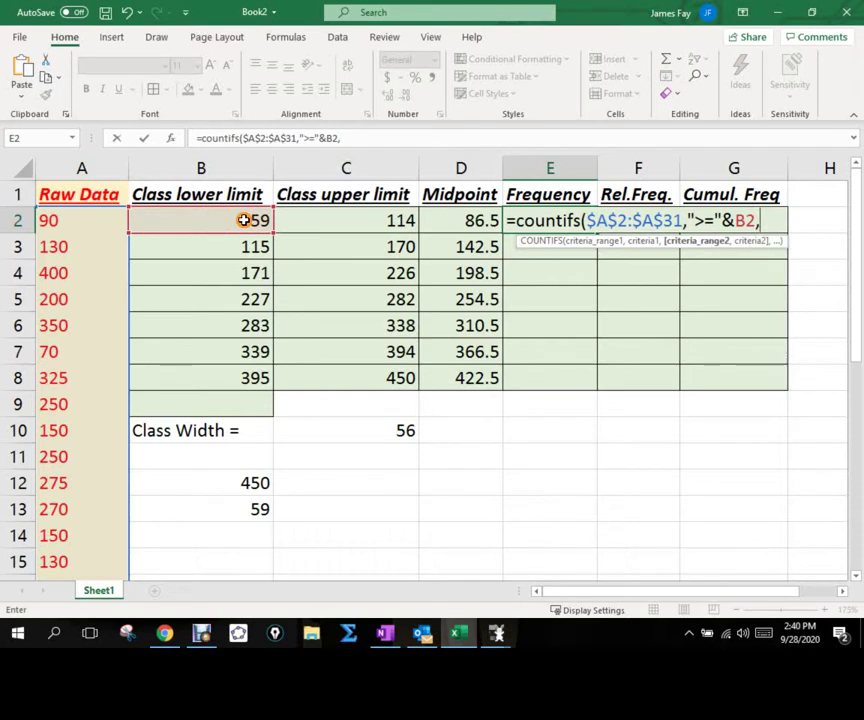
type("A")
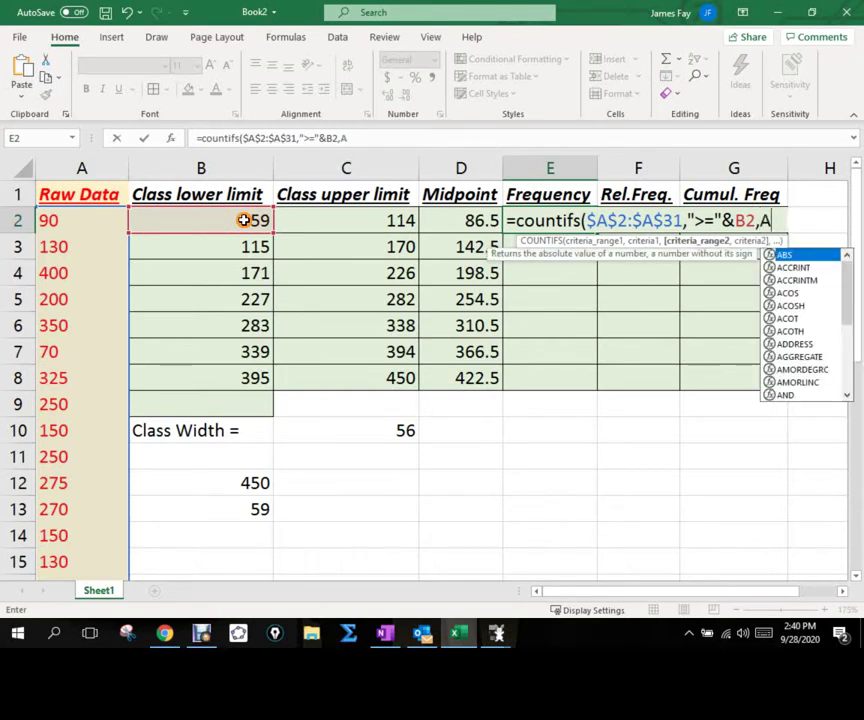
type("2")
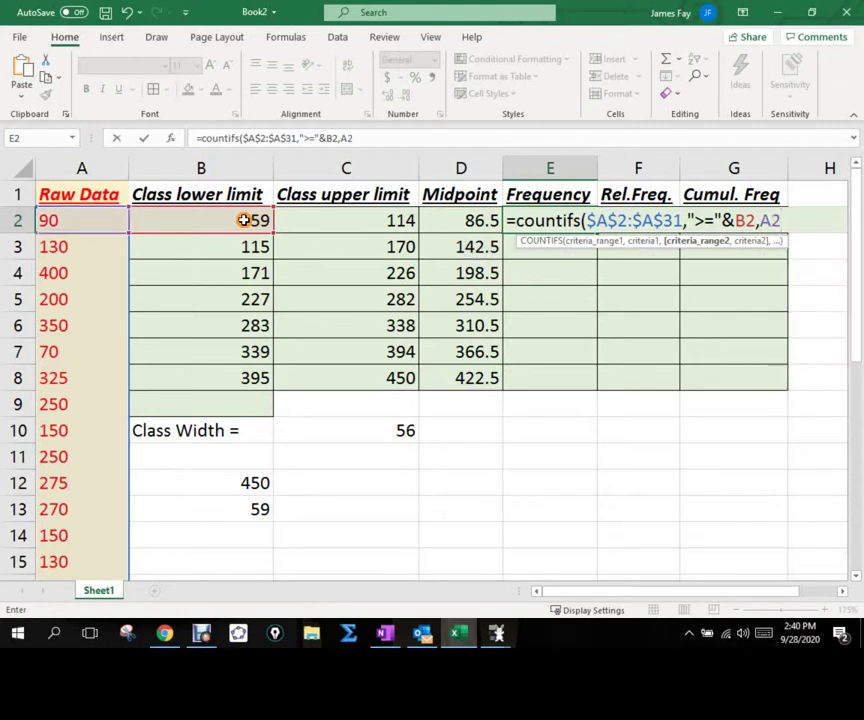
type(":A31")
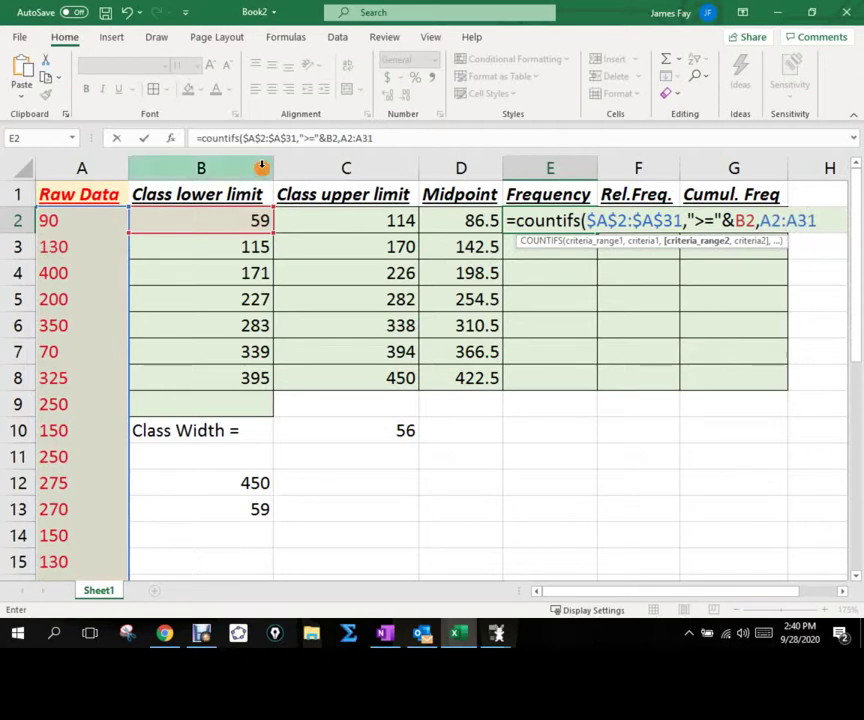
left_click(768, 220)
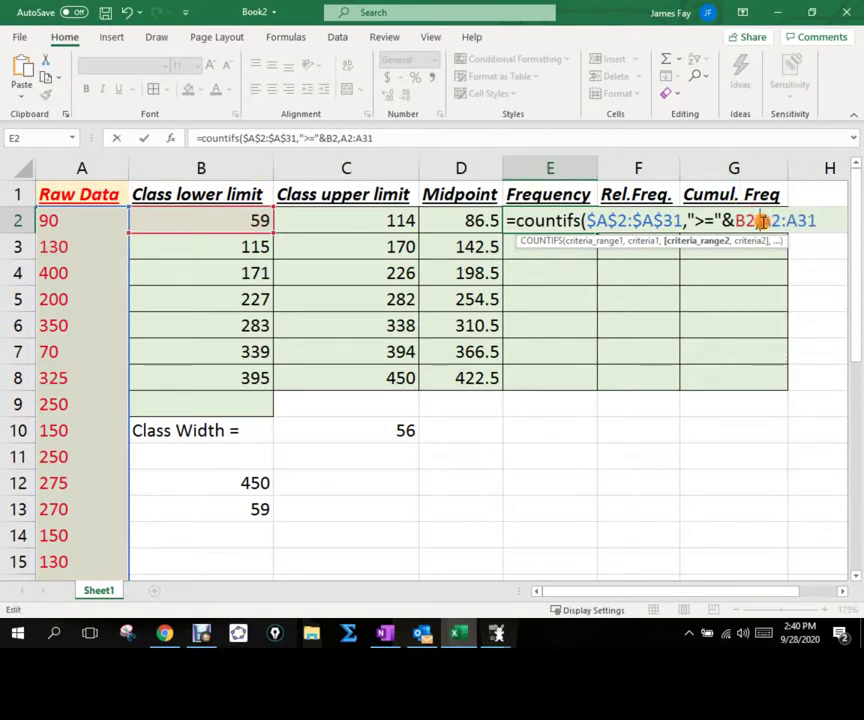
type("$")
left_click(781, 221)
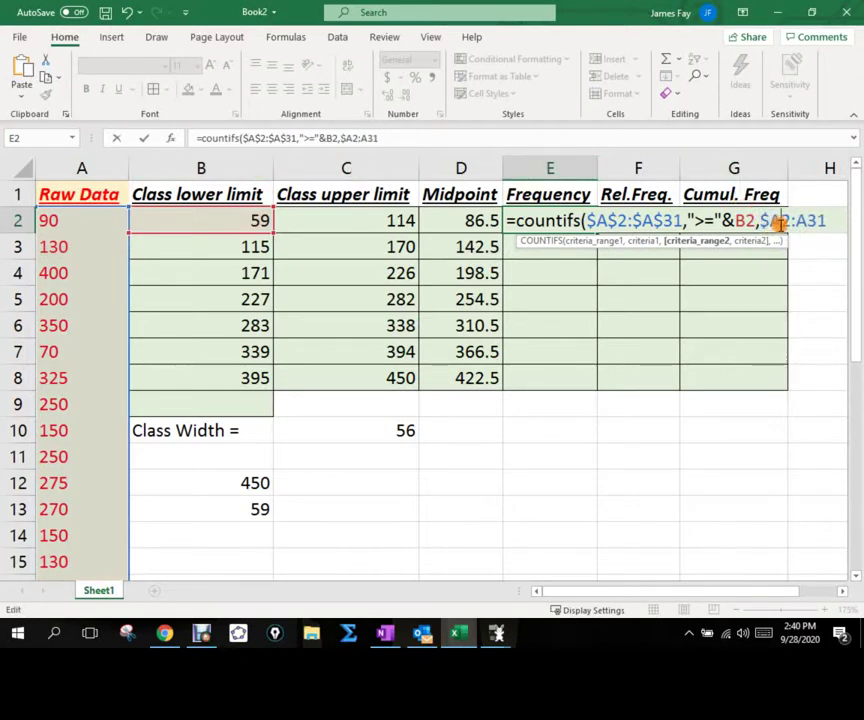
type("$")
left_click(809, 221)
type("$")
left_click(826, 221)
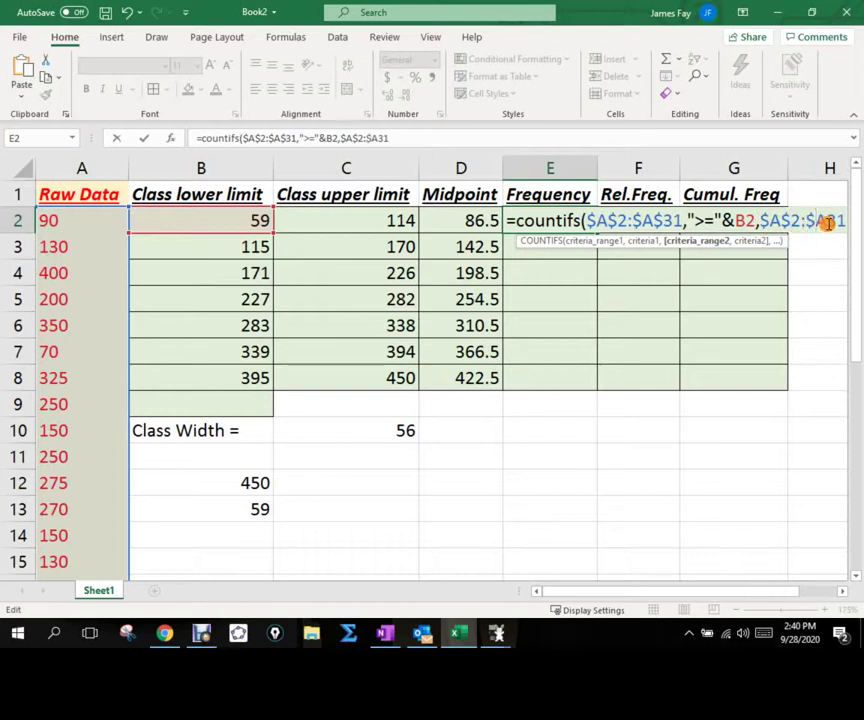
type("$")
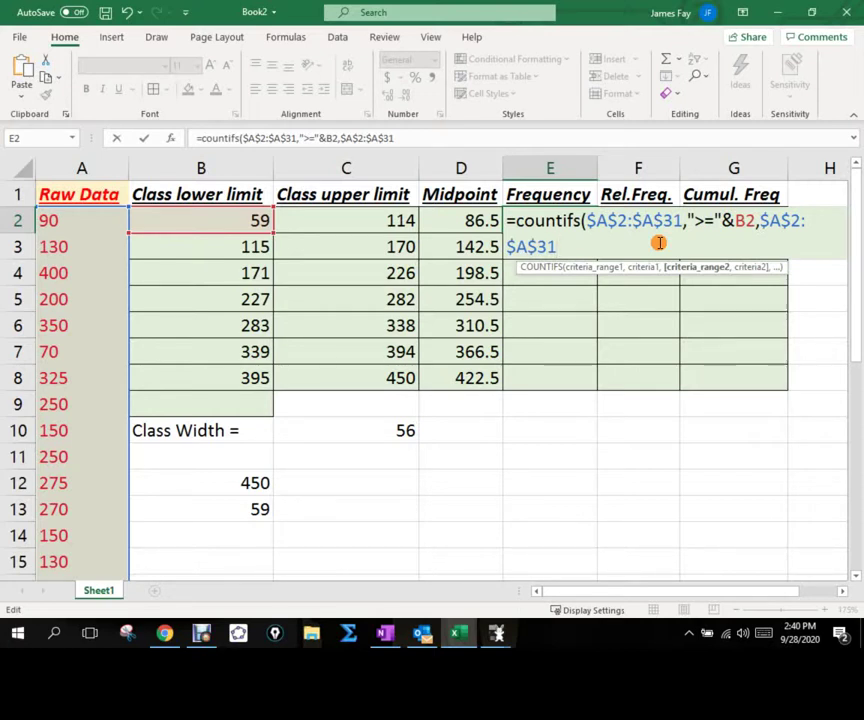
Add the upper-limit criterion "<="&C2 and close the COUNTIFS formula
type(",")
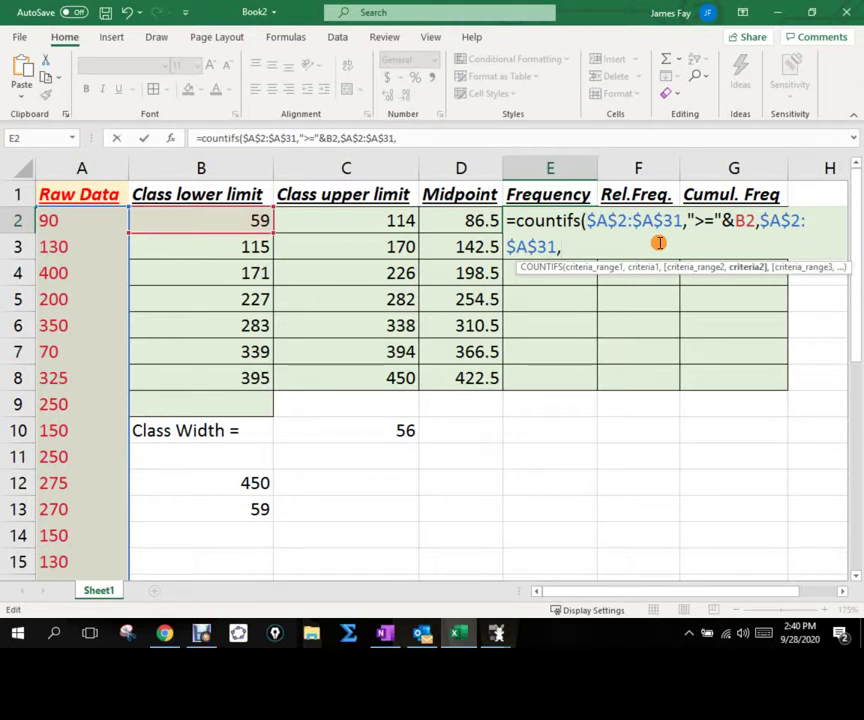
type("\"<=\"&")
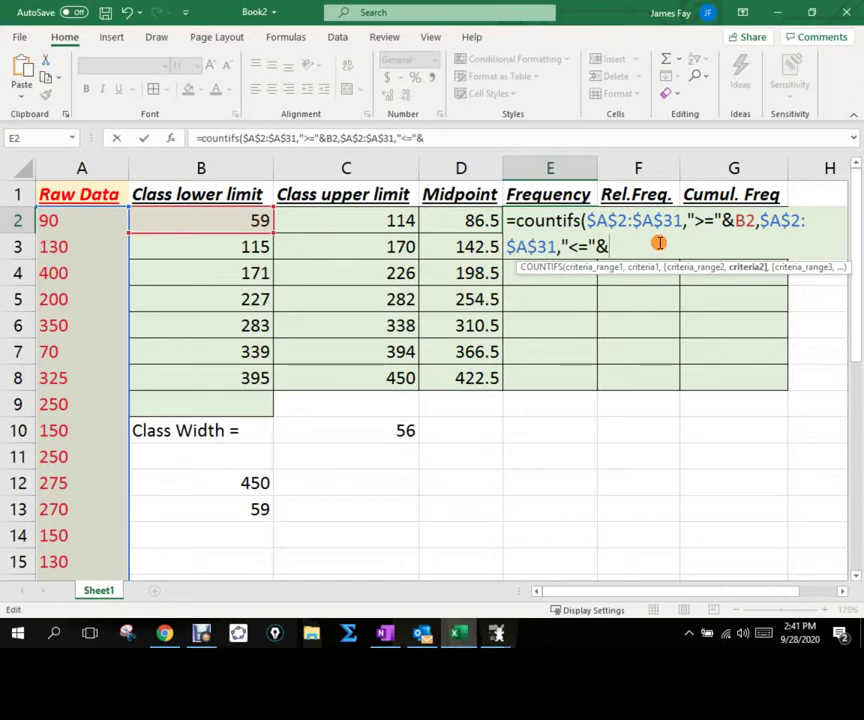
left_click(357, 222)
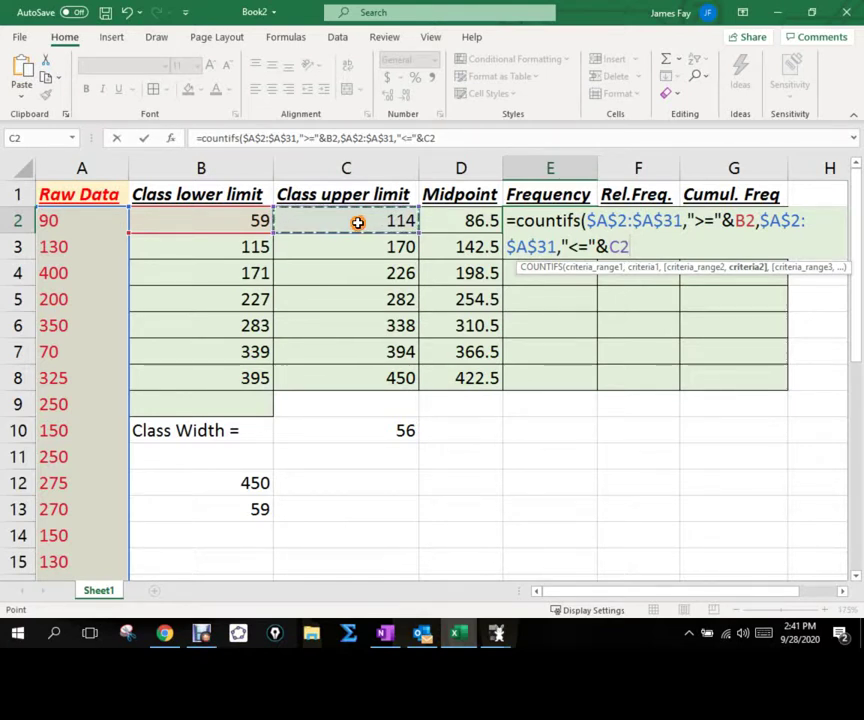
type(")")
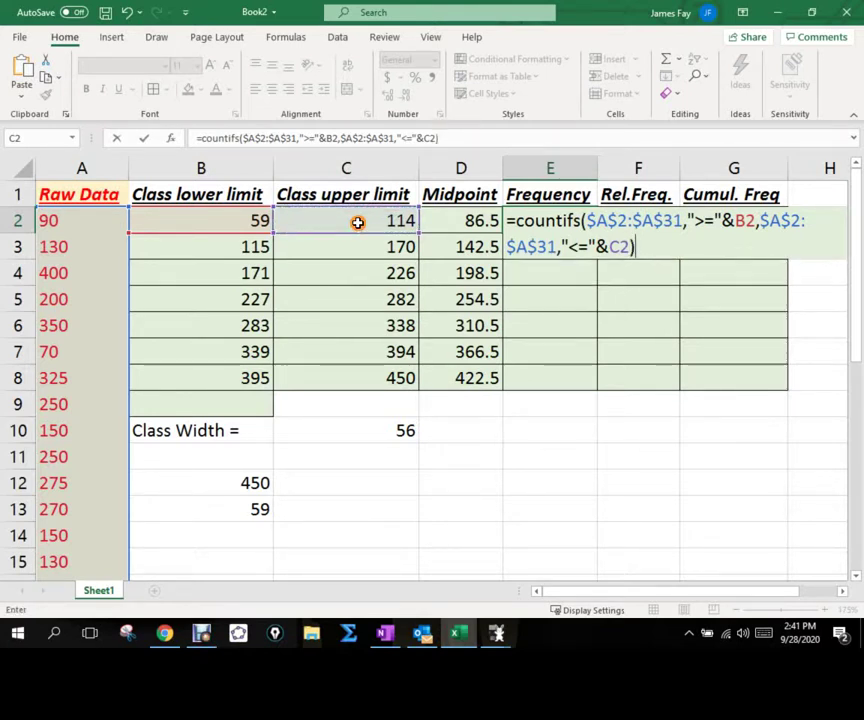
Enter the E2 COUNTIFS formula and fill it to E8, giving 5, 8, 6, 5, 2, 1, 3
key("Return")
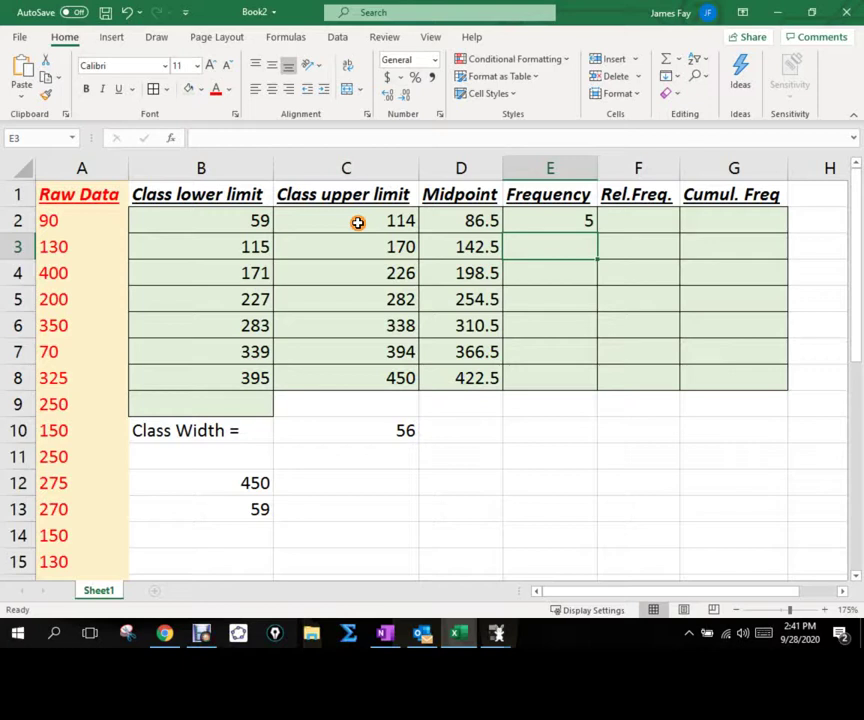
left_click(530, 225)
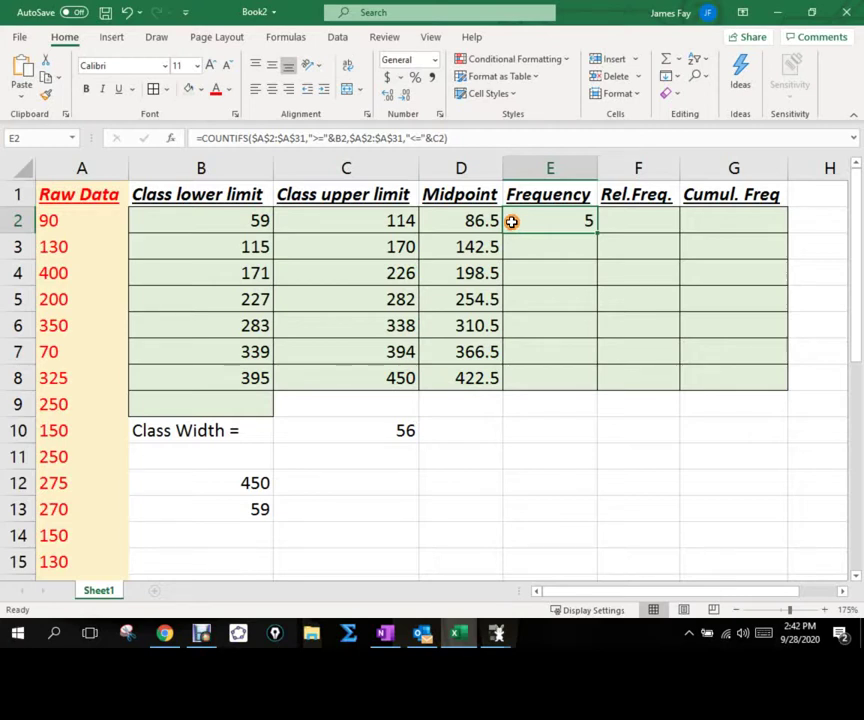
left_click_drag(598, 232, 597, 394)
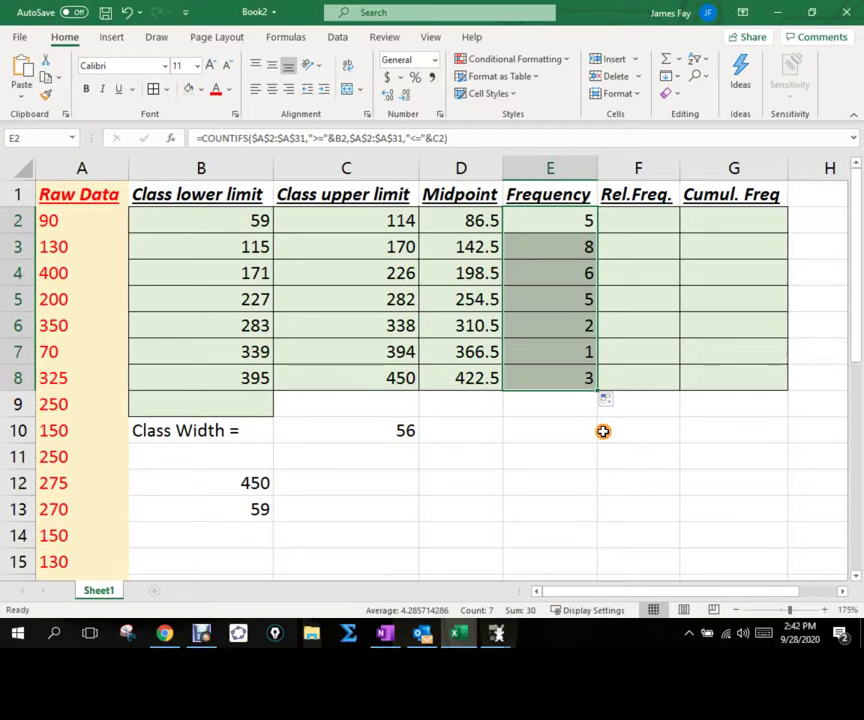
Start a relative frequency formula in F2, then cancel it
left_click(633, 231)
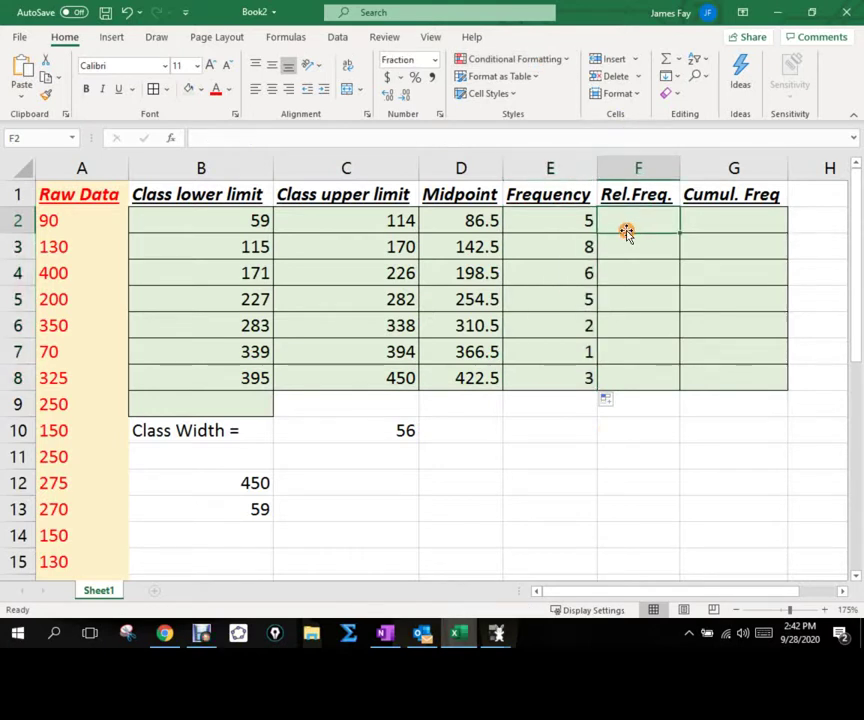
type("=")
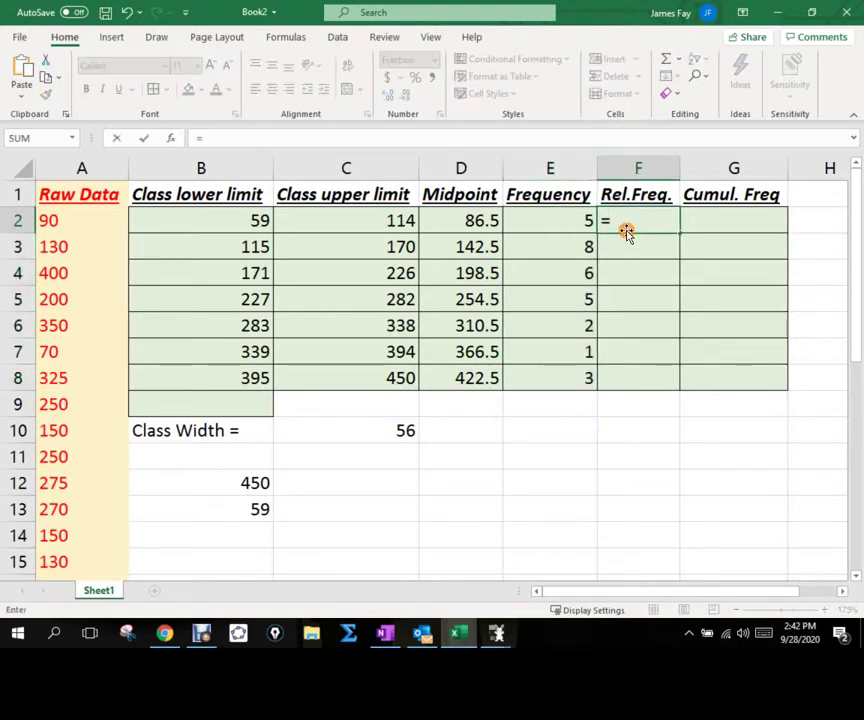
left_click(510, 406)
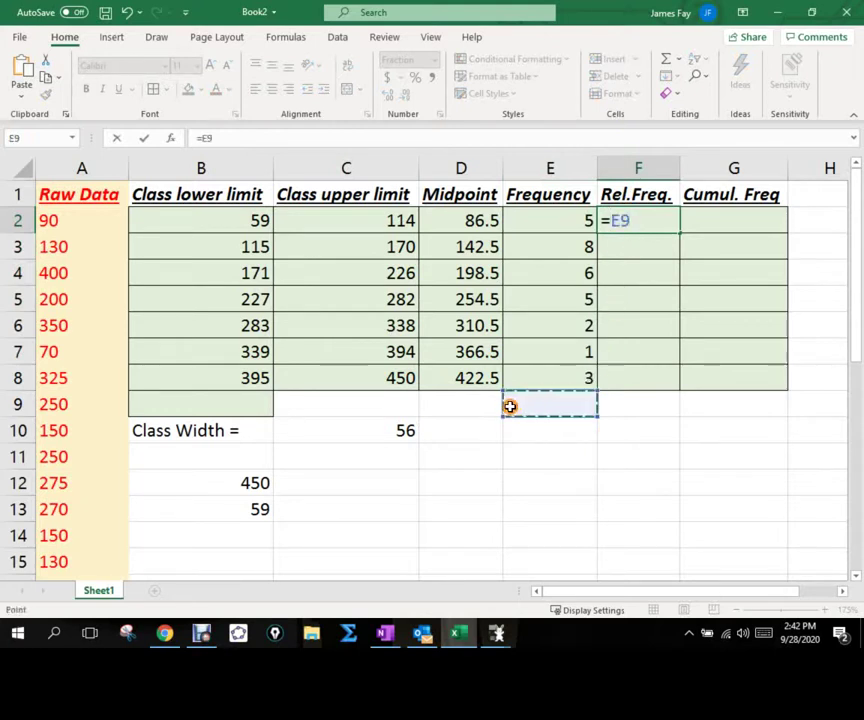
key("BackSpace")
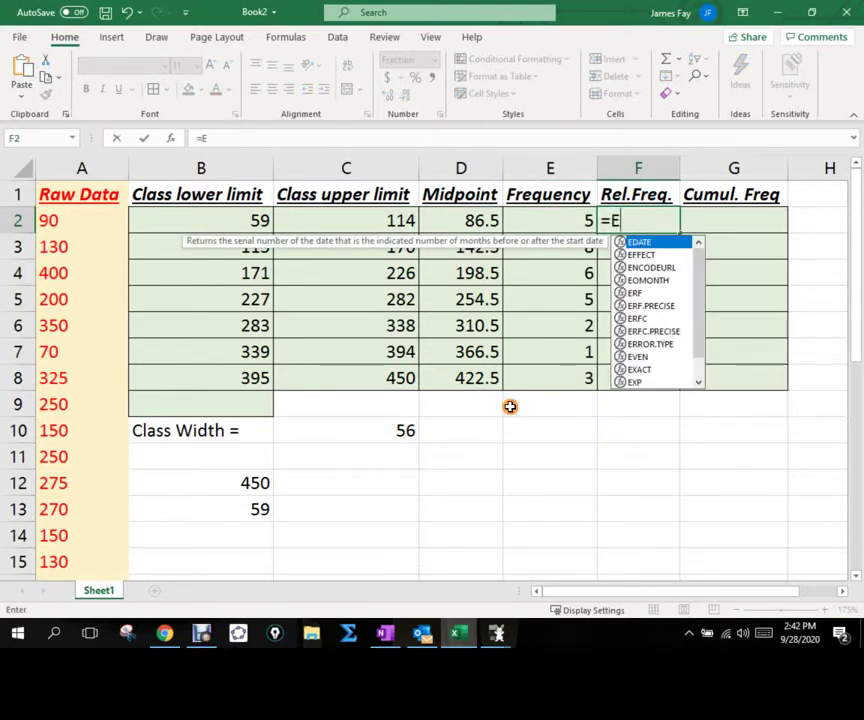
key("Escape")
Enter =SUM(E2:E8) in E9 to total the frequencies at 30
left_click(510, 406)
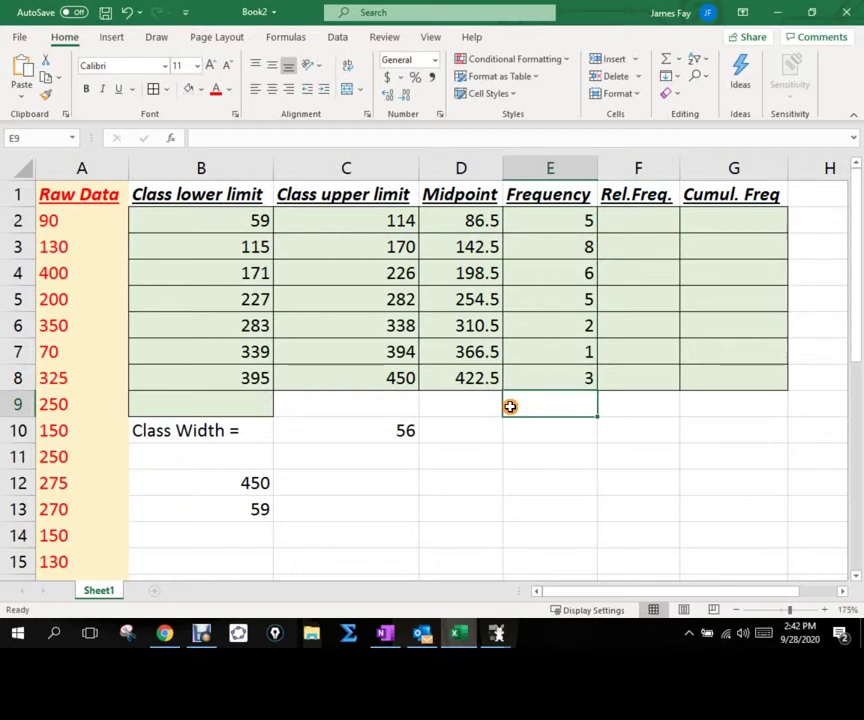
type("=sum(")
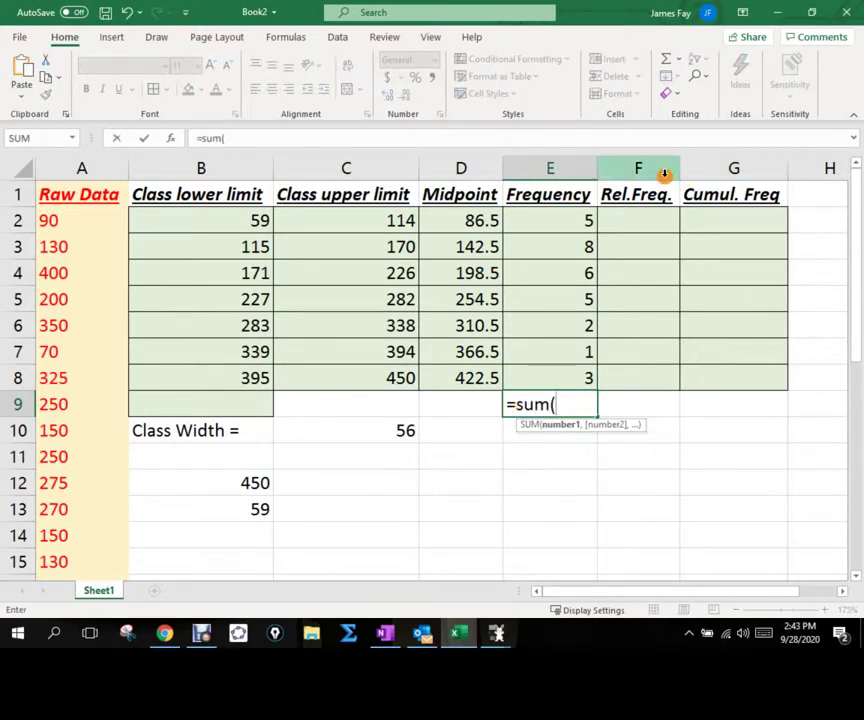
left_click_drag(569, 220, 575, 374)
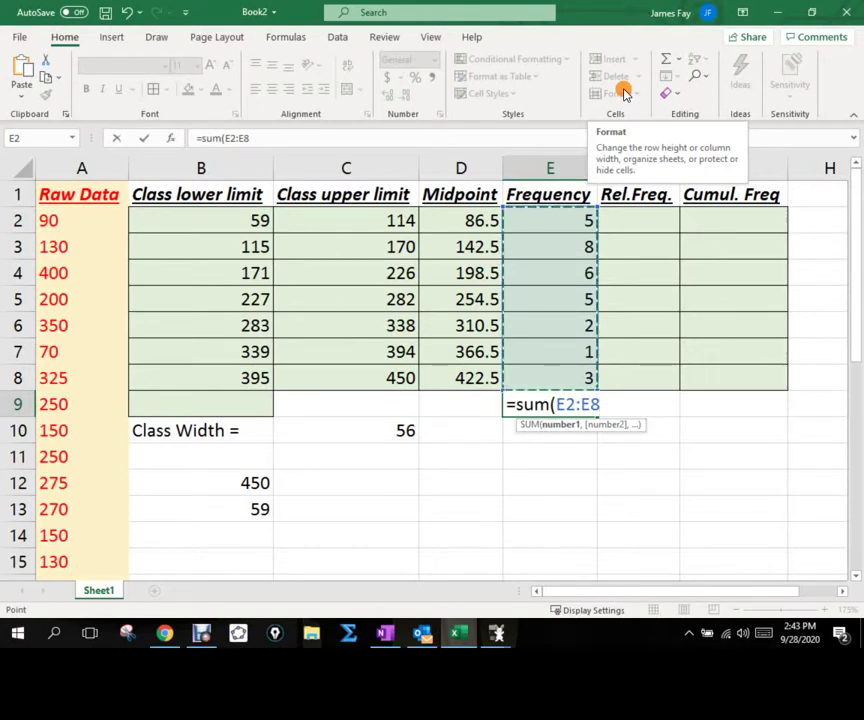
type(")")
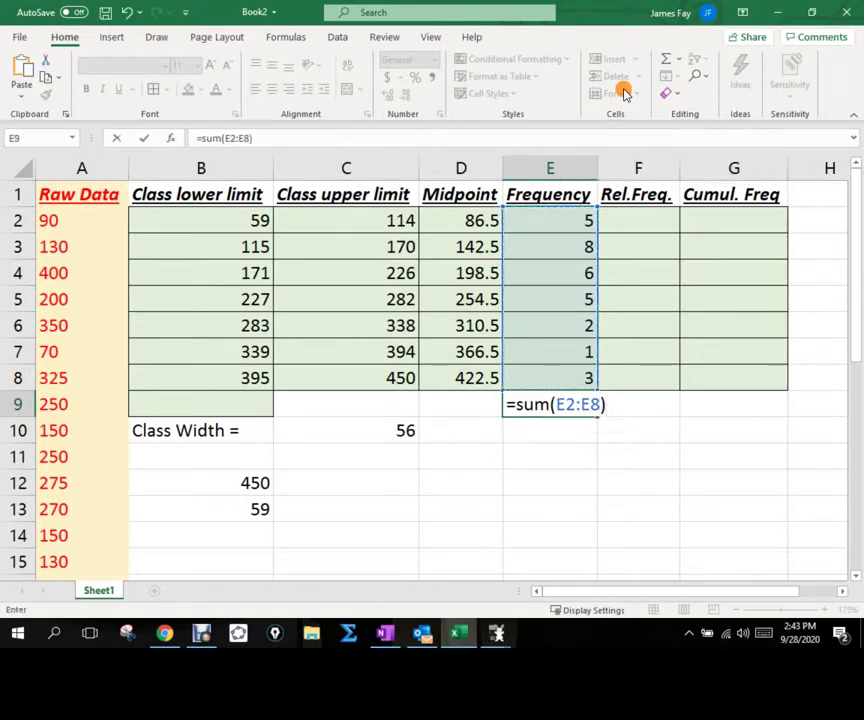
key("Return")
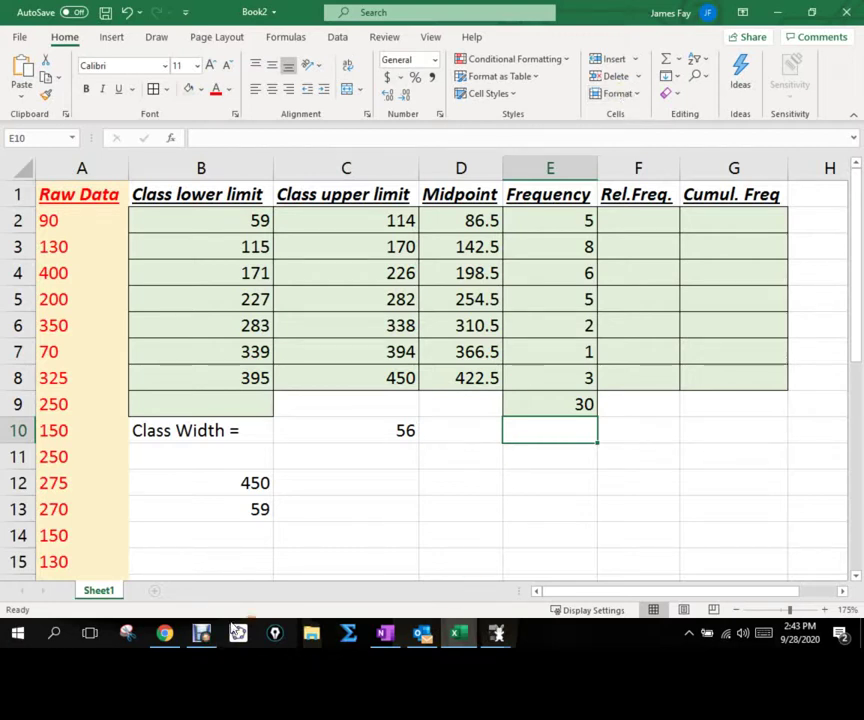
left_click(272, 632)
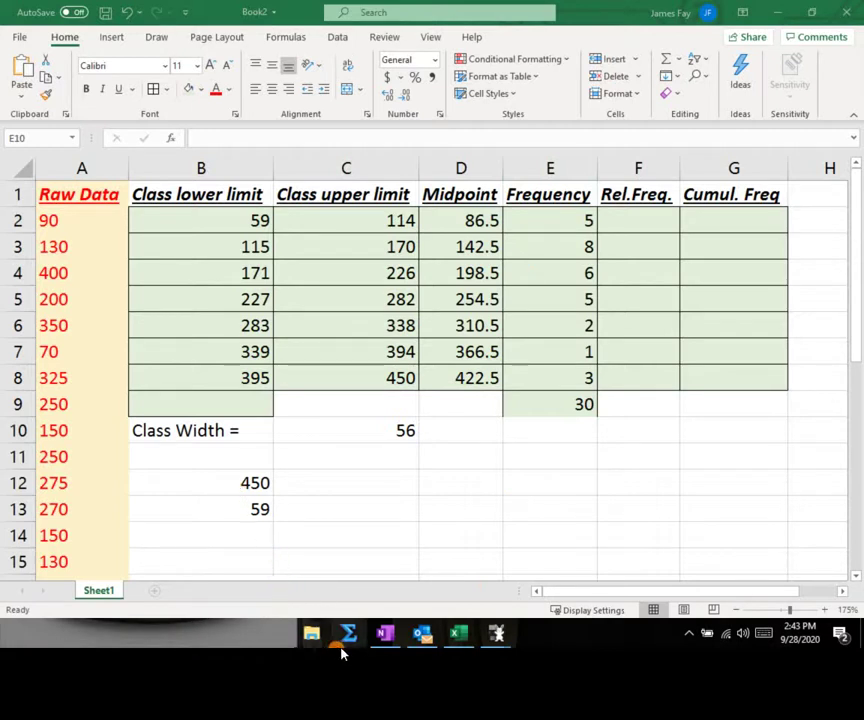
left_click(420, 318)
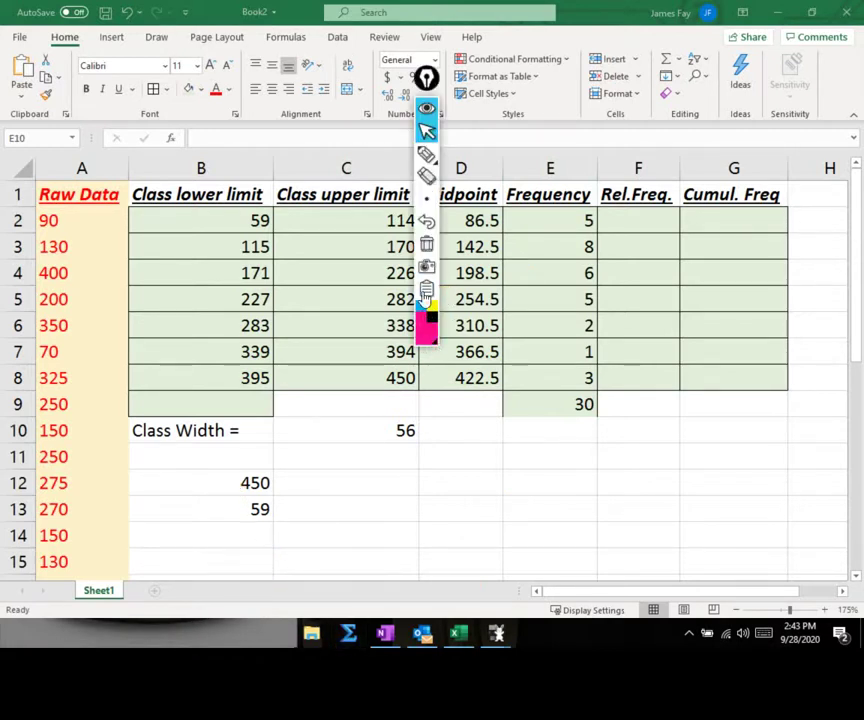
left_click(428, 154)
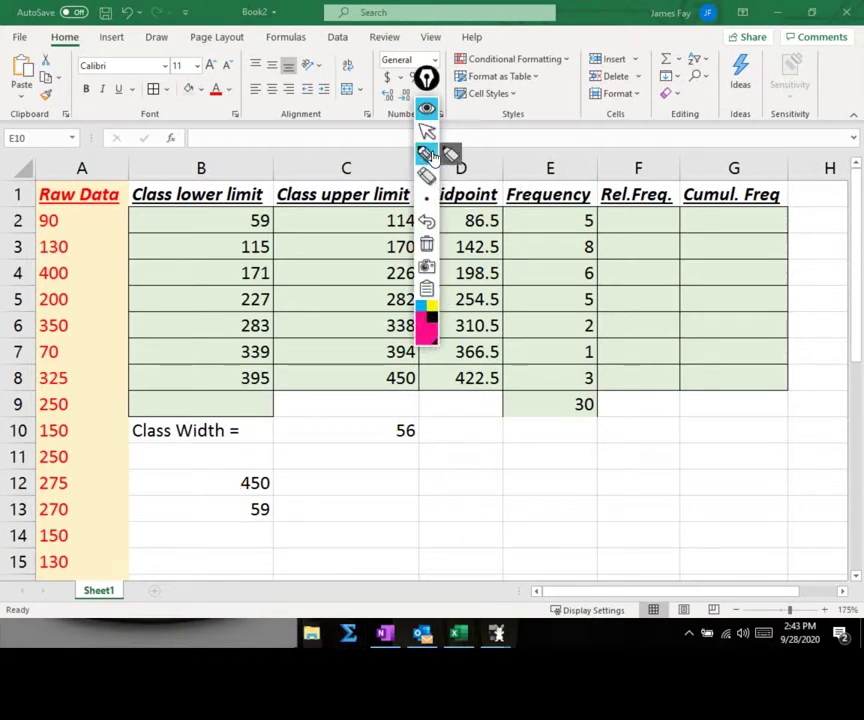
mouse_move(533, 398)
left_mouse_down()
mouse_move(513, 404)
mouse_move(537, 413)
left_mouse_up()
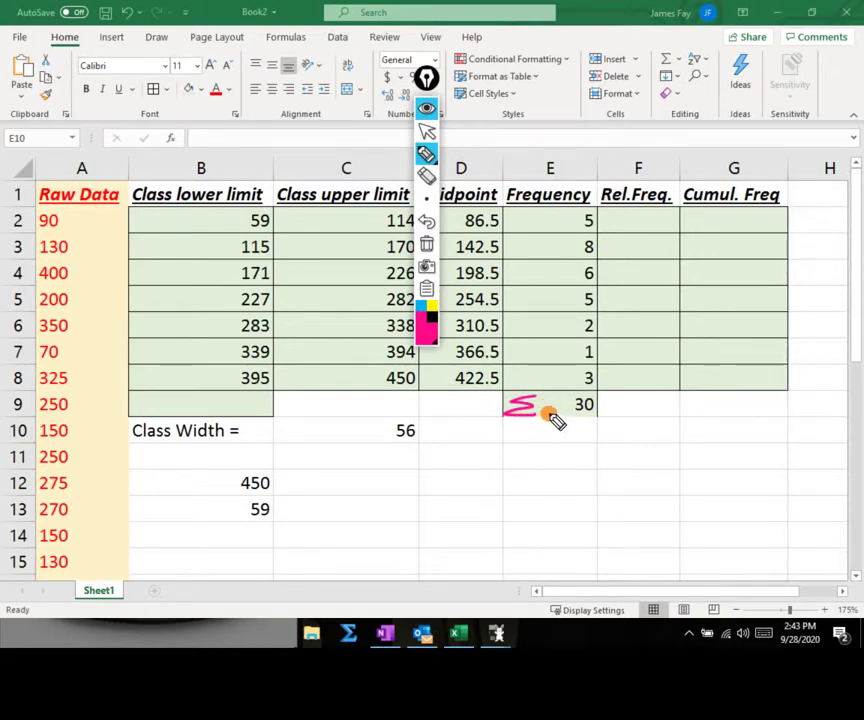
mouse_move(553, 398)
left_mouse_down()
mouse_move(548, 411)
mouse_move(572, 401)
left_mouse_up()
left_click_drag(563, 407, 572, 406)
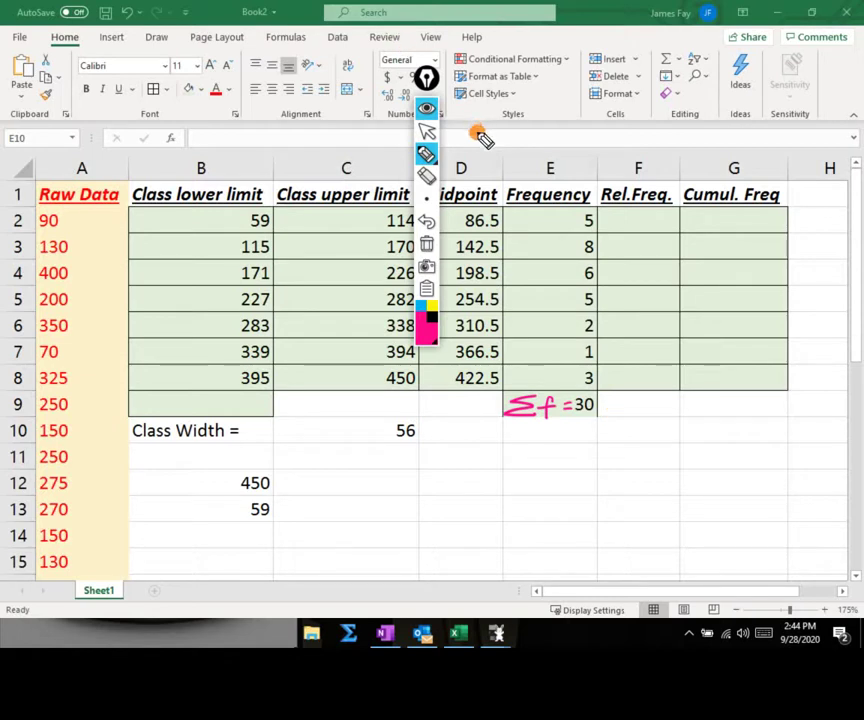
Enter =E2/$E$9 in F2 as the first relative frequency
left_click(426, 106)
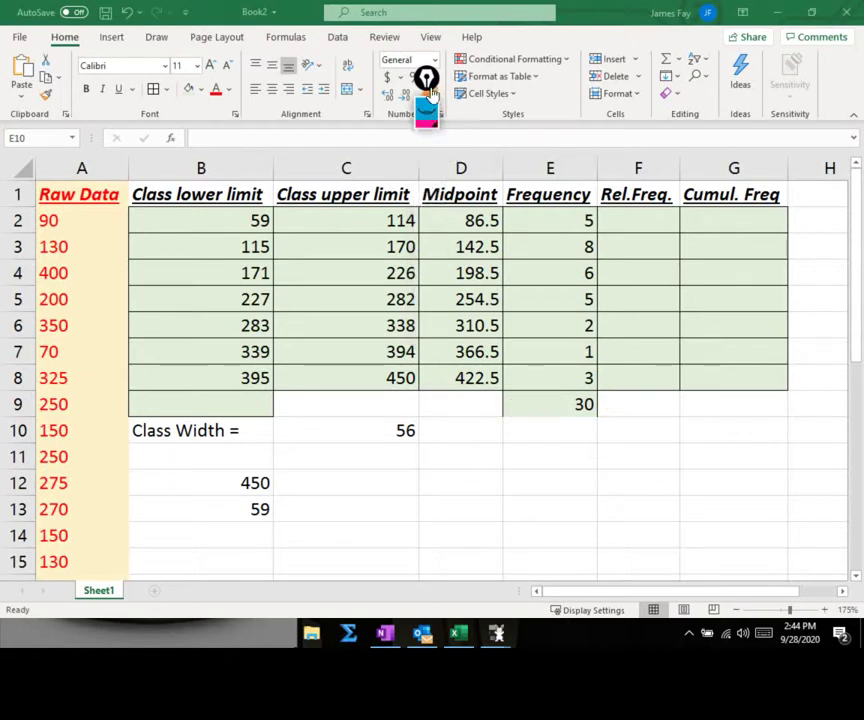
left_click(637, 222)
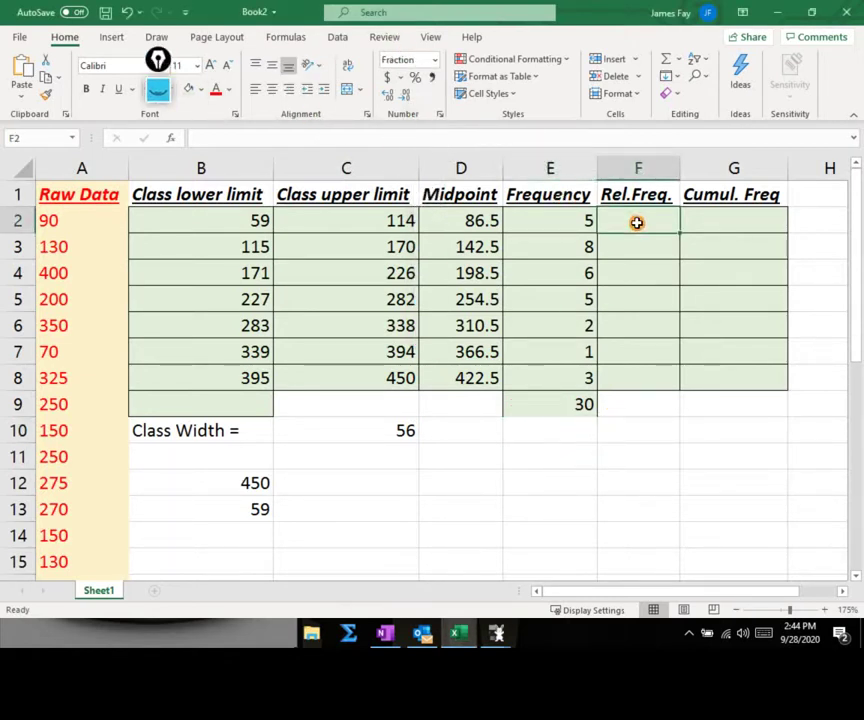
type("=")
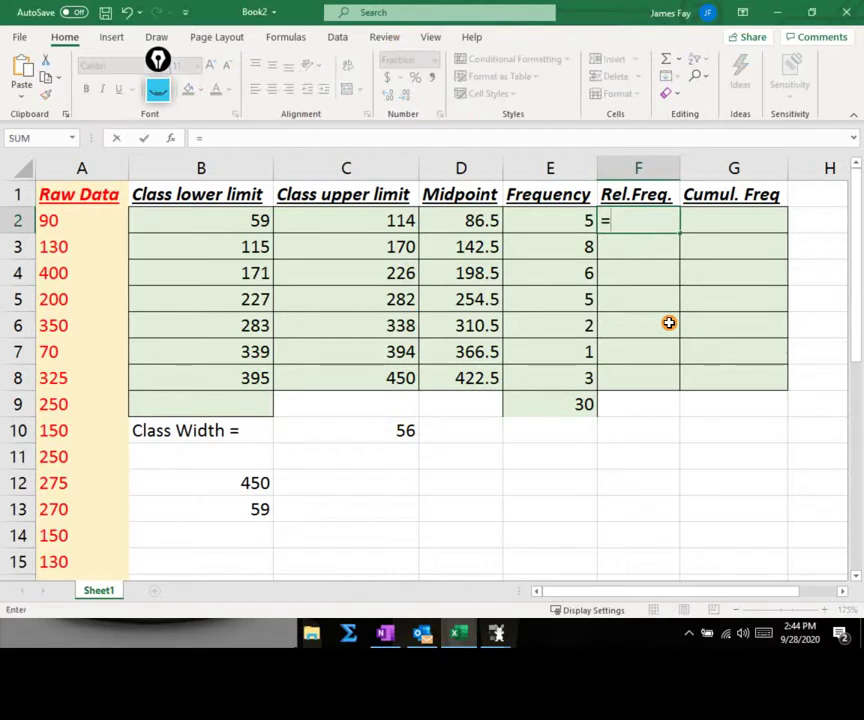
left_click(558, 222)
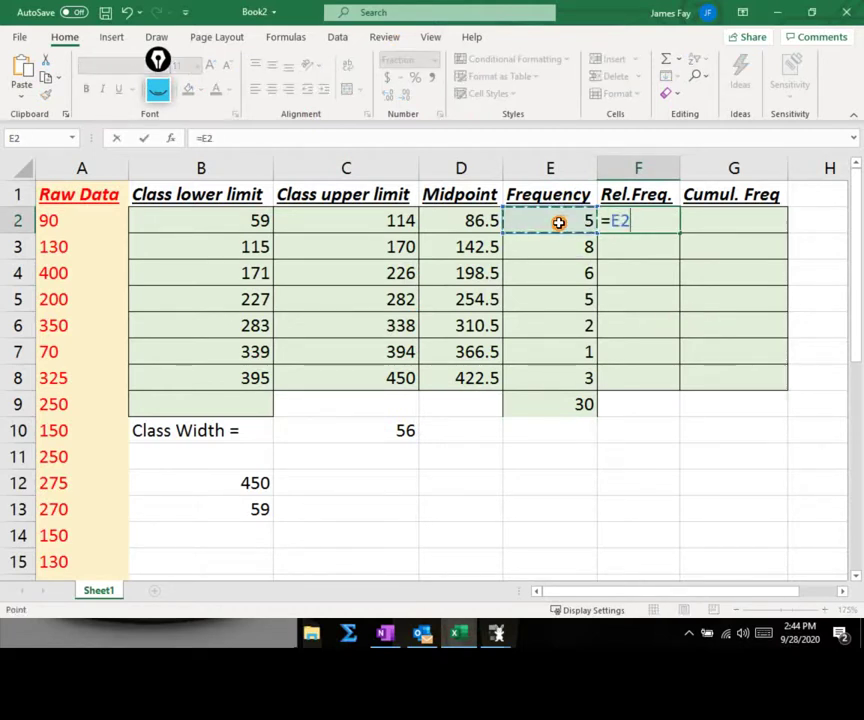
type("/")
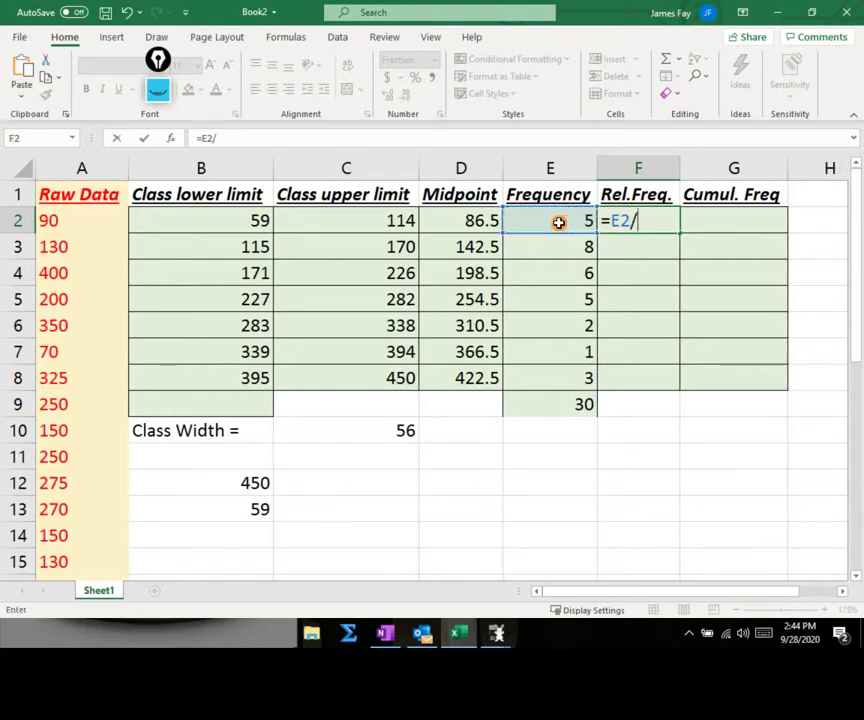
left_click(582, 400)
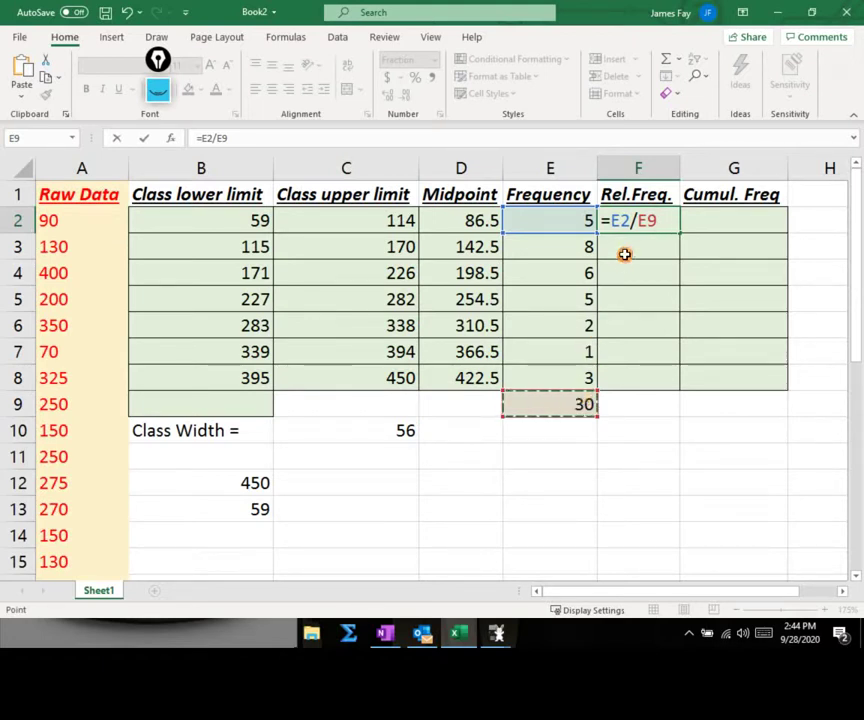
left_click(637, 224)
type("$")
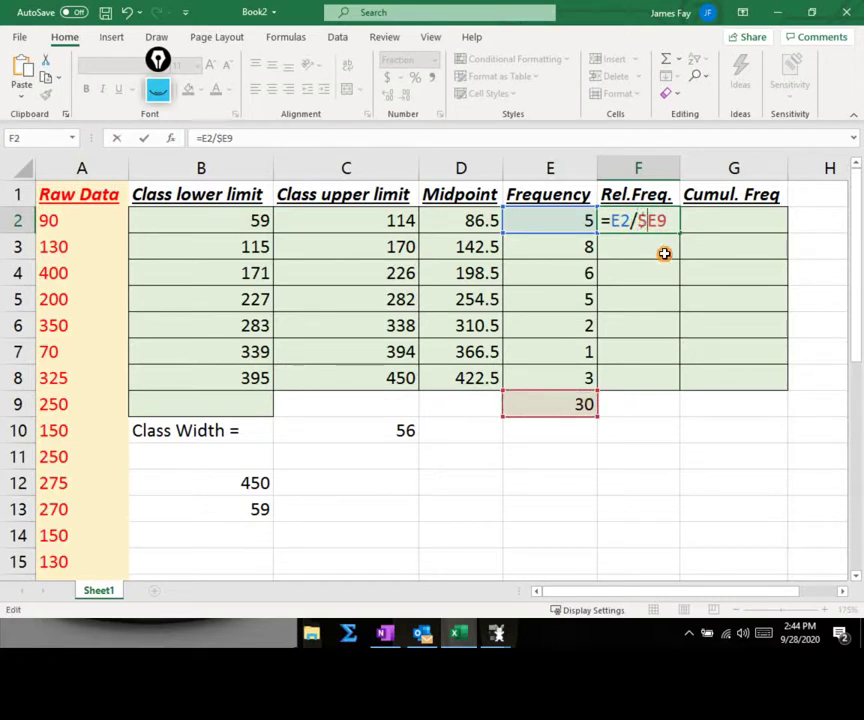
left_click(656, 222)
type("$")
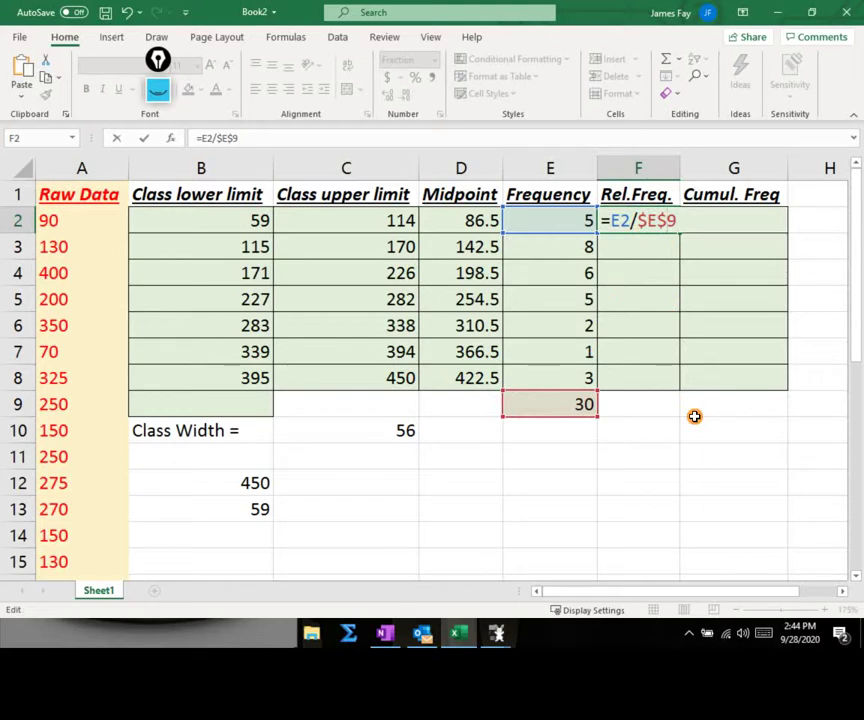
key("Return")
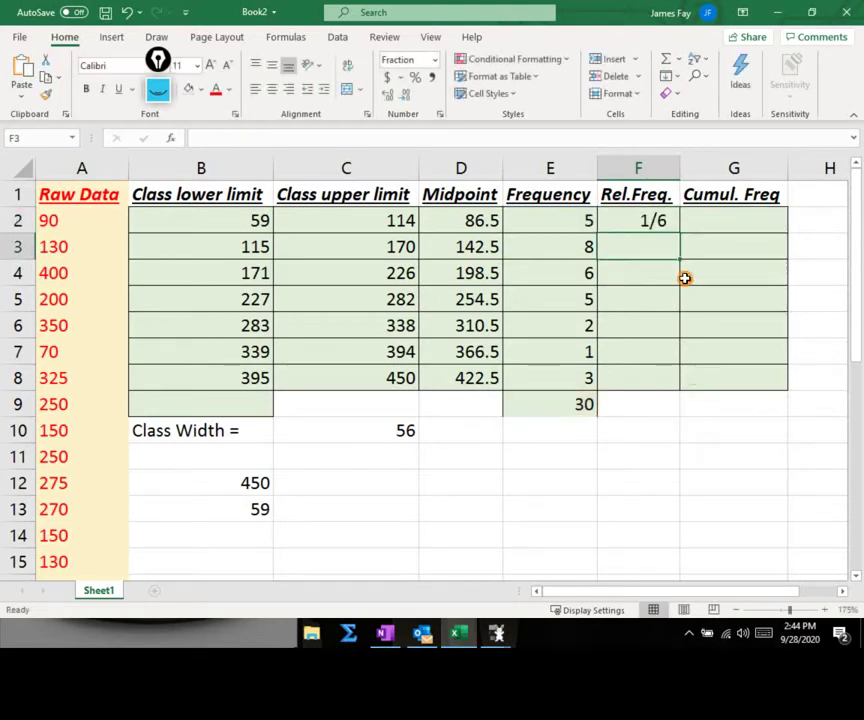
Fill the relative frequency formula down to F8, showing fractions 1/6 through 1/10
left_click(656, 224)
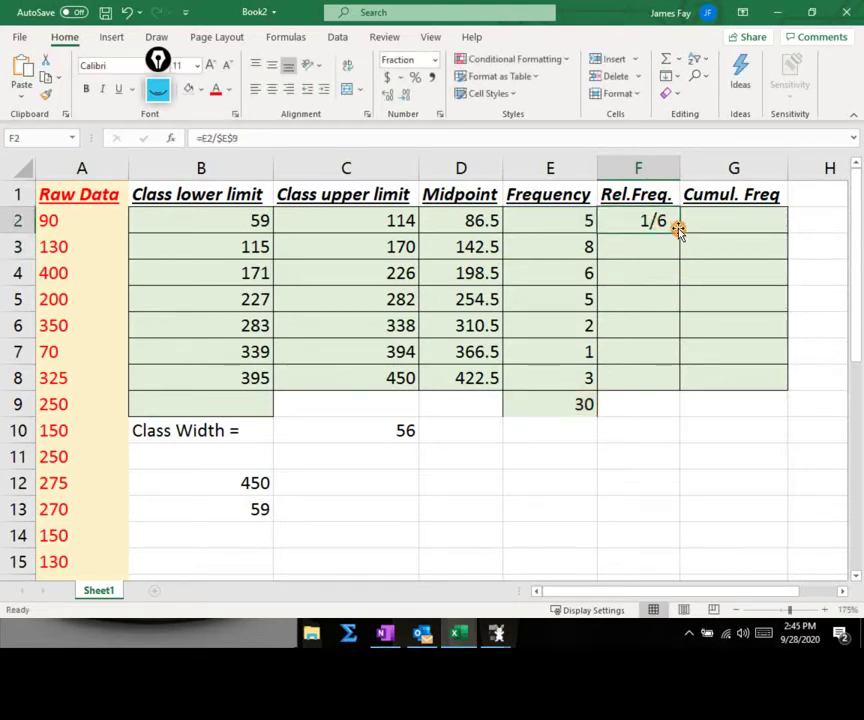
left_click_drag(678, 231, 678, 389)
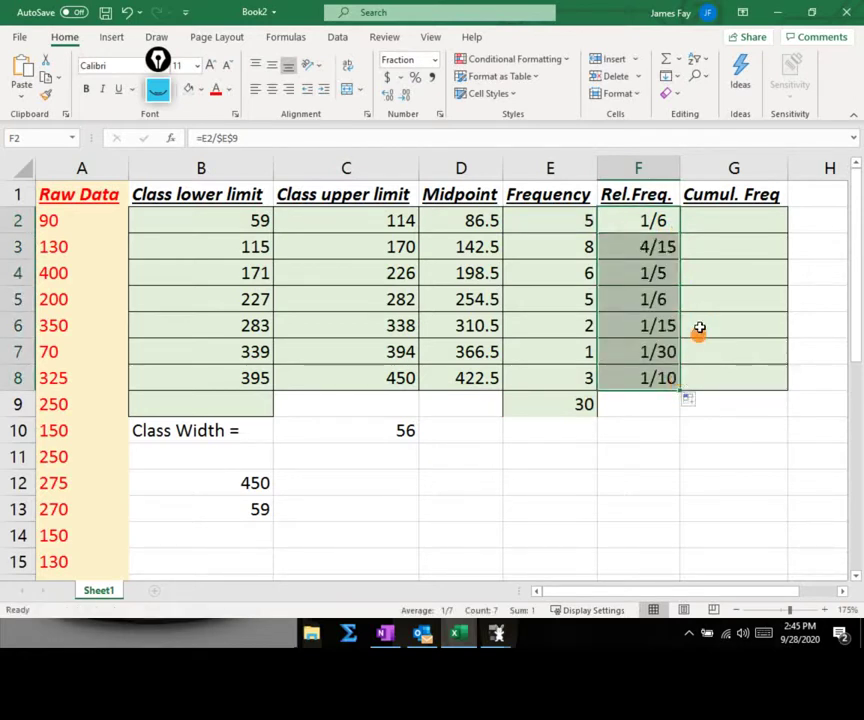
right_click(662, 221)
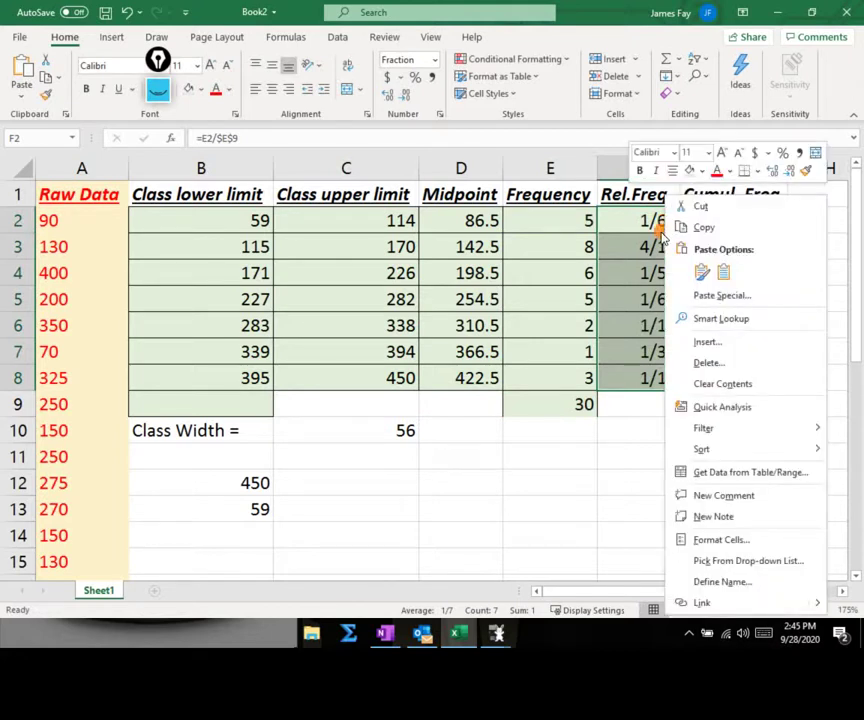
key("Escape")
right_click(651, 222)
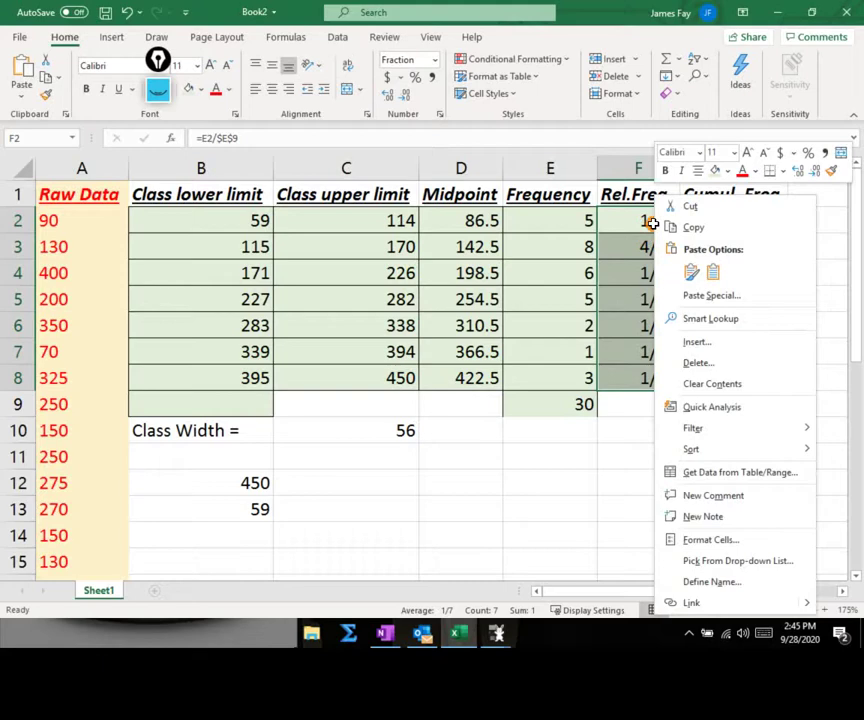
Apply a two-decimal Number format to the relative frequency cells
left_click(722, 540)
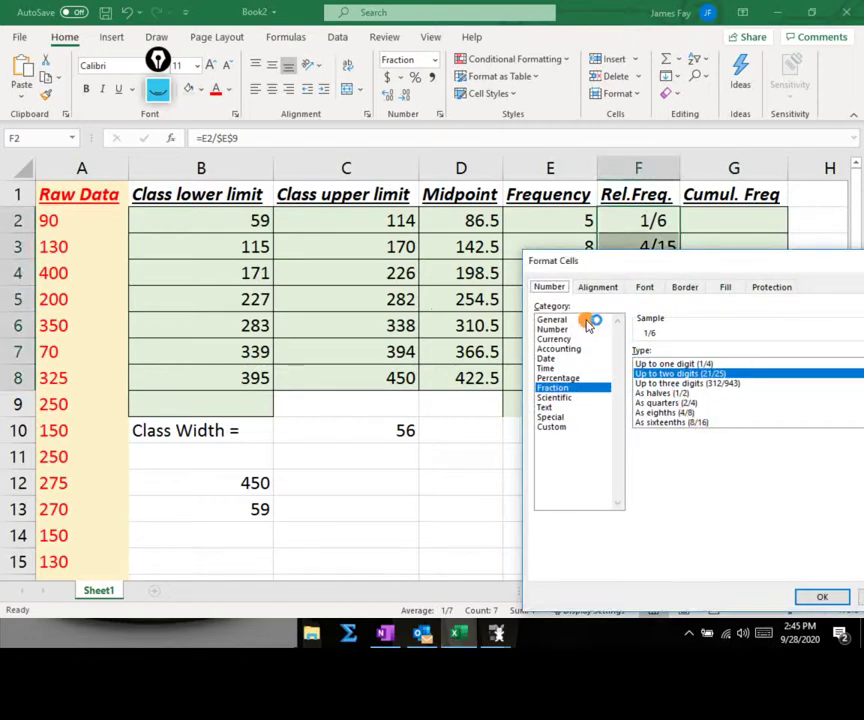
left_click(582, 330)
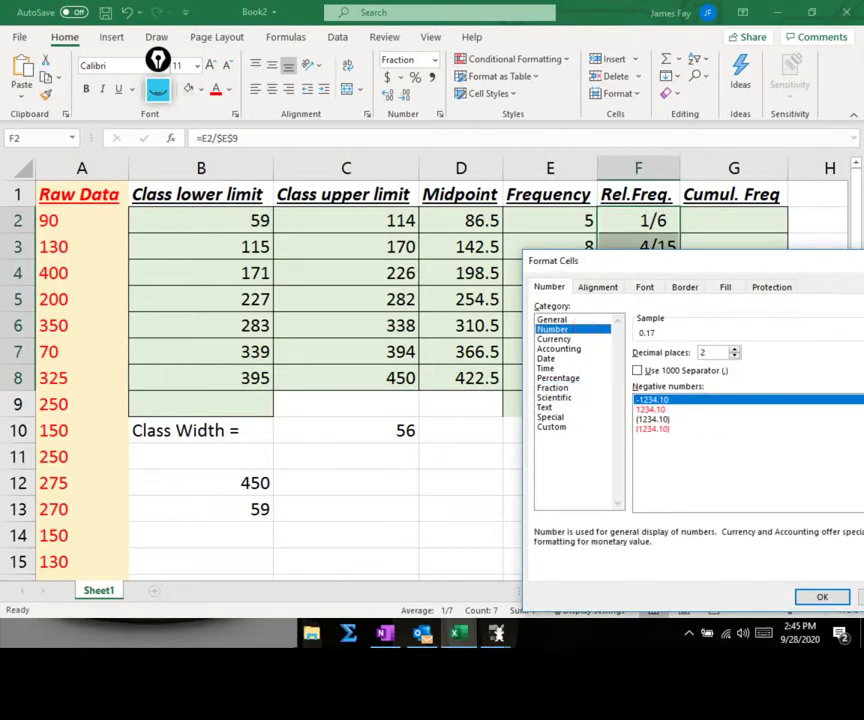
left_click(822, 596)
left_click(737, 510)
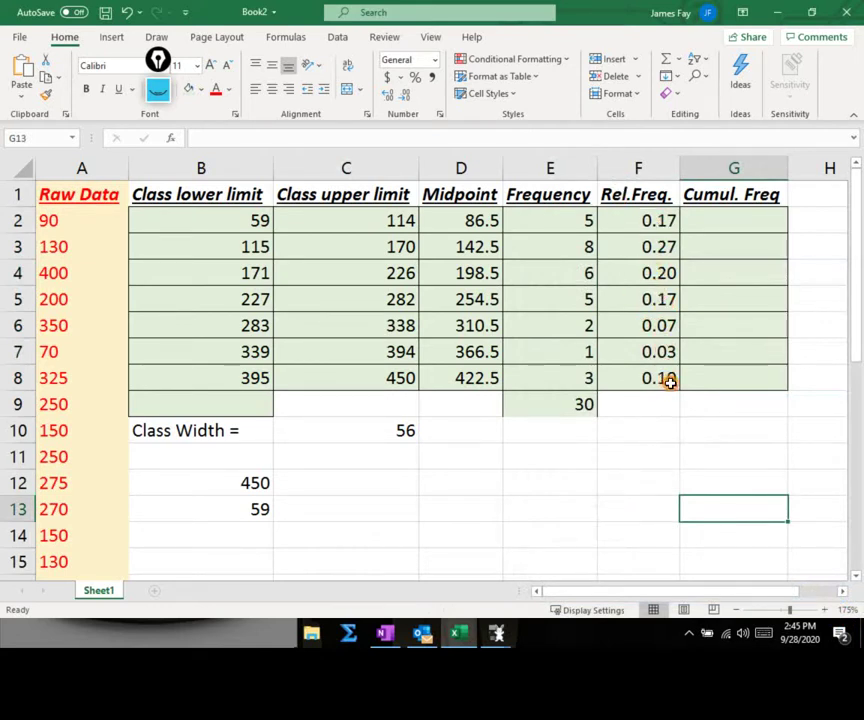
Format F2:F8 as Fraction, up to two digits, such as 4/15 and 1/30
left_click_drag(657, 224, 662, 372)
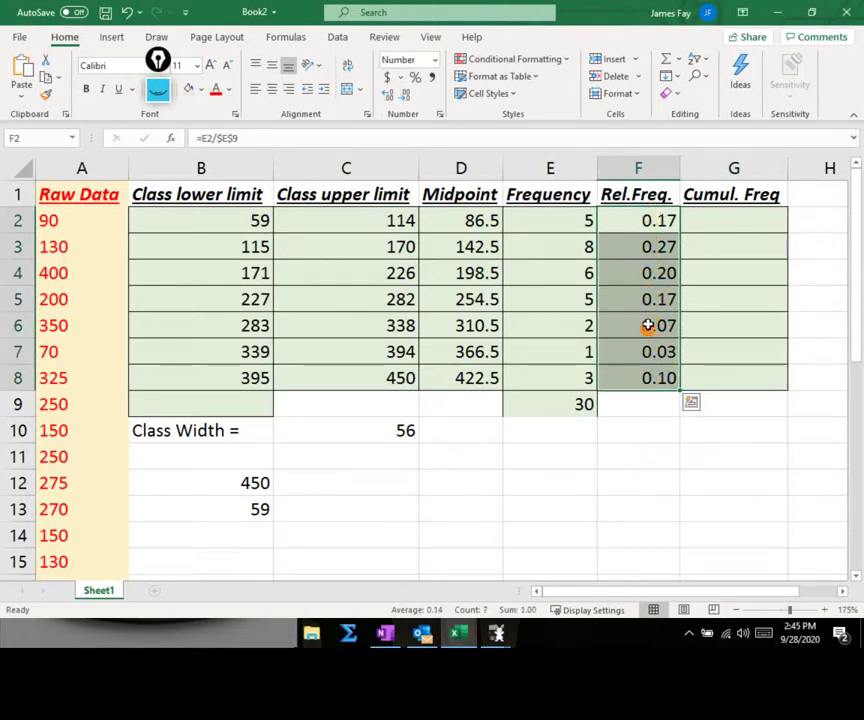
right_click(645, 249)
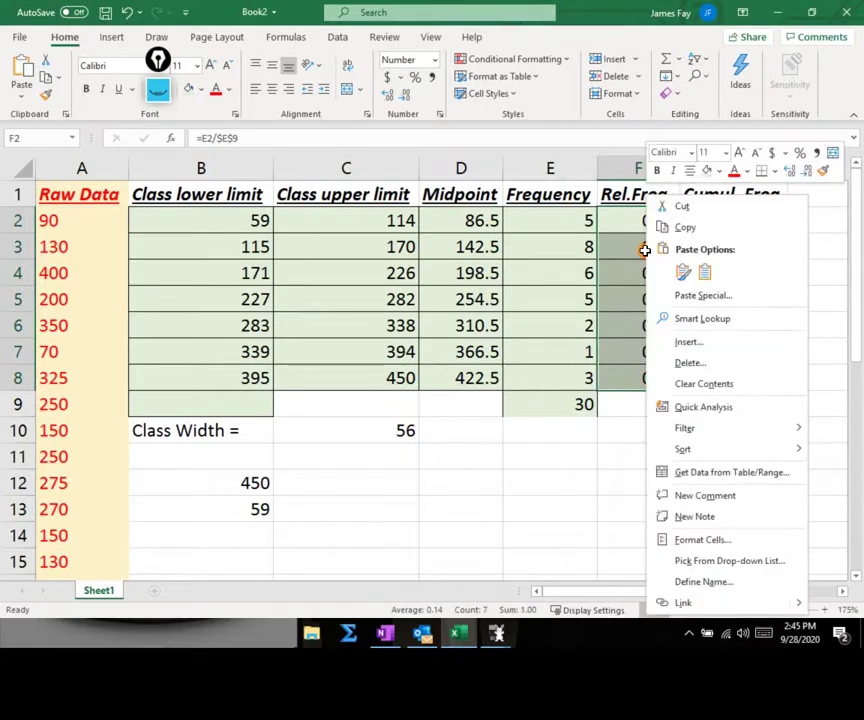
left_click(724, 541)
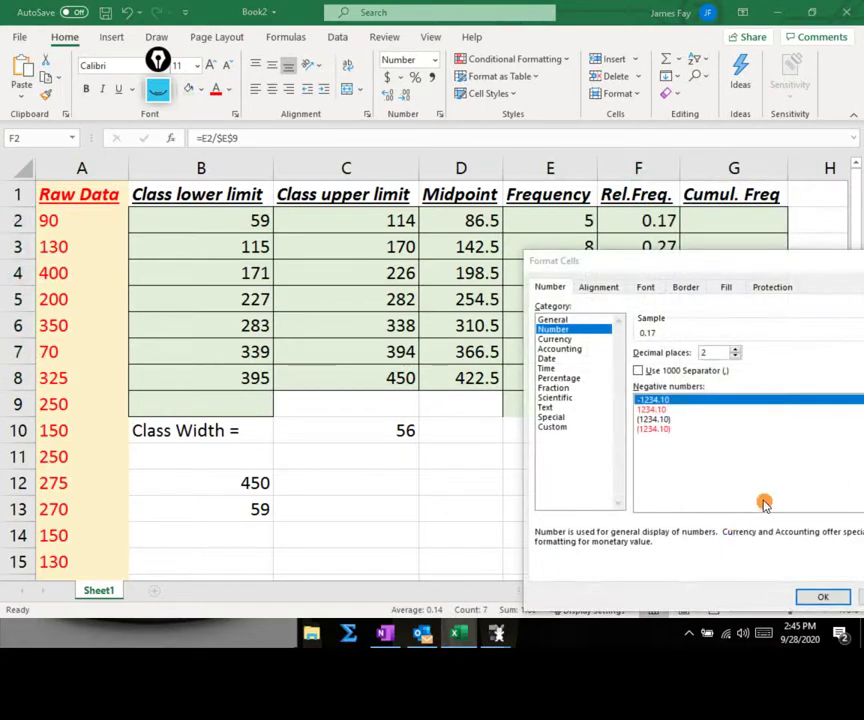
left_click_drag(757, 265, 547, 151)
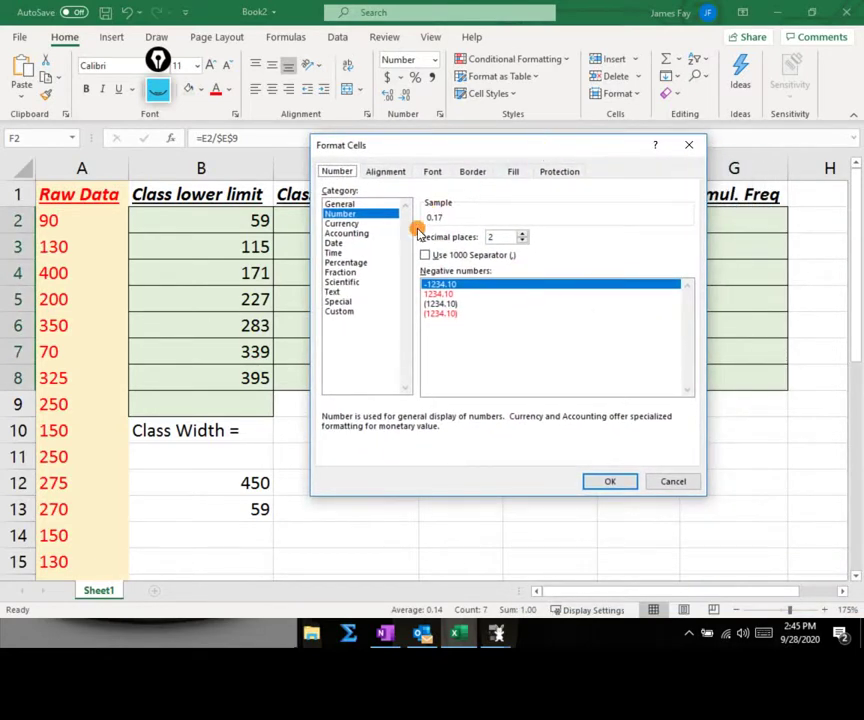
left_click(345, 272)
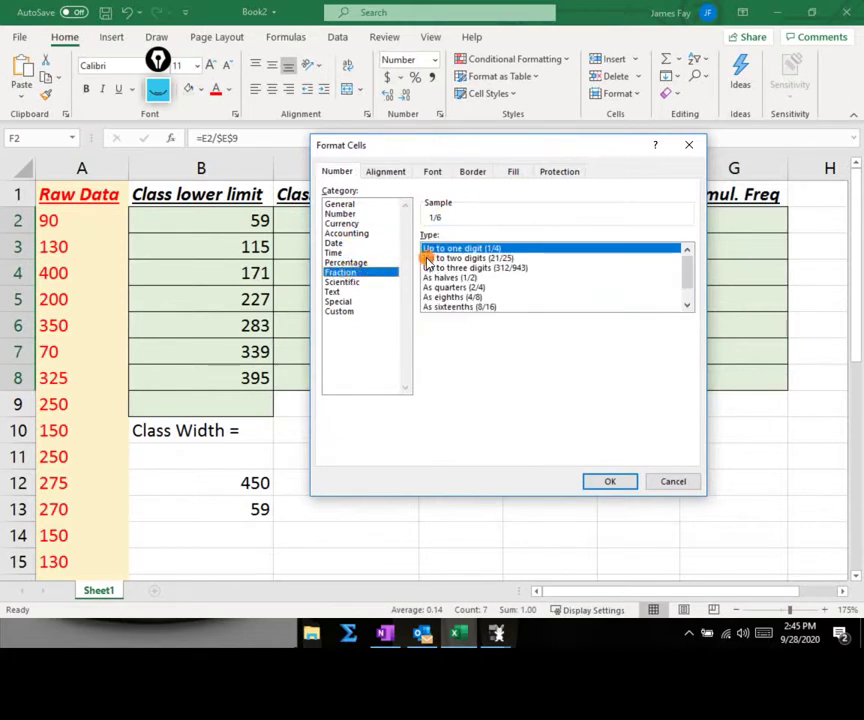
left_click(487, 258)
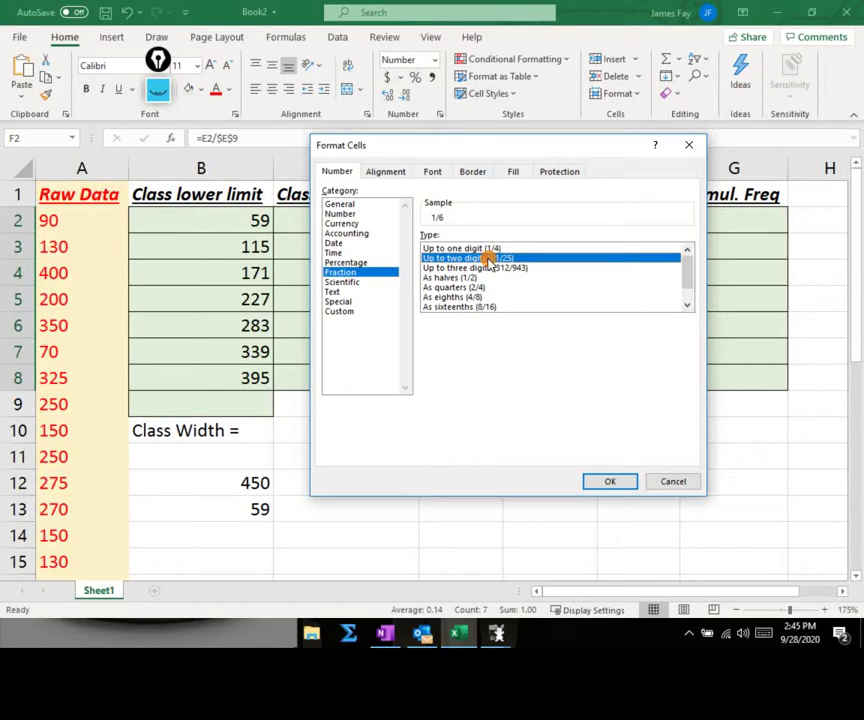
left_click(611, 481)
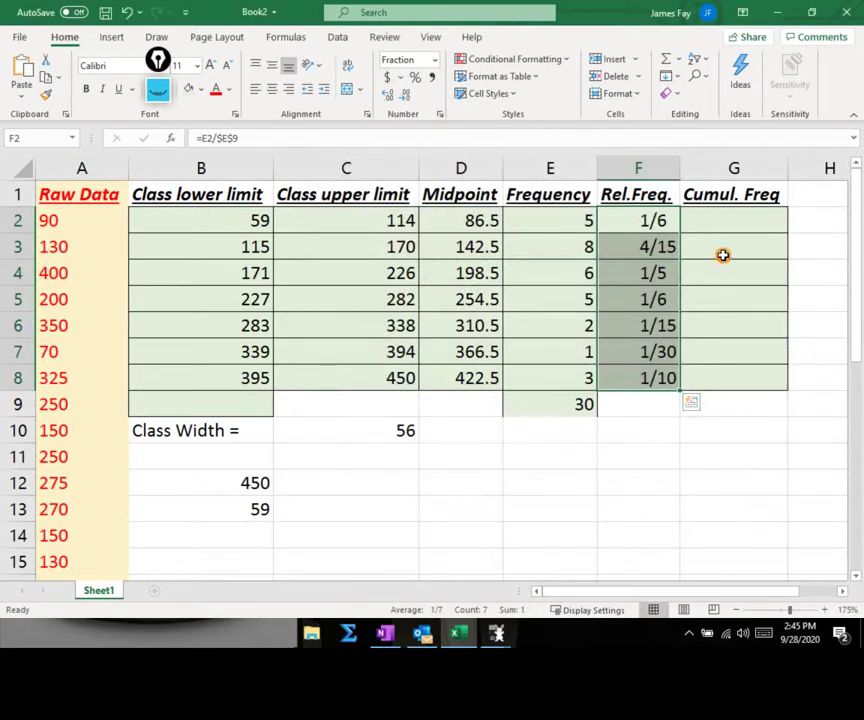
left_click(738, 224)
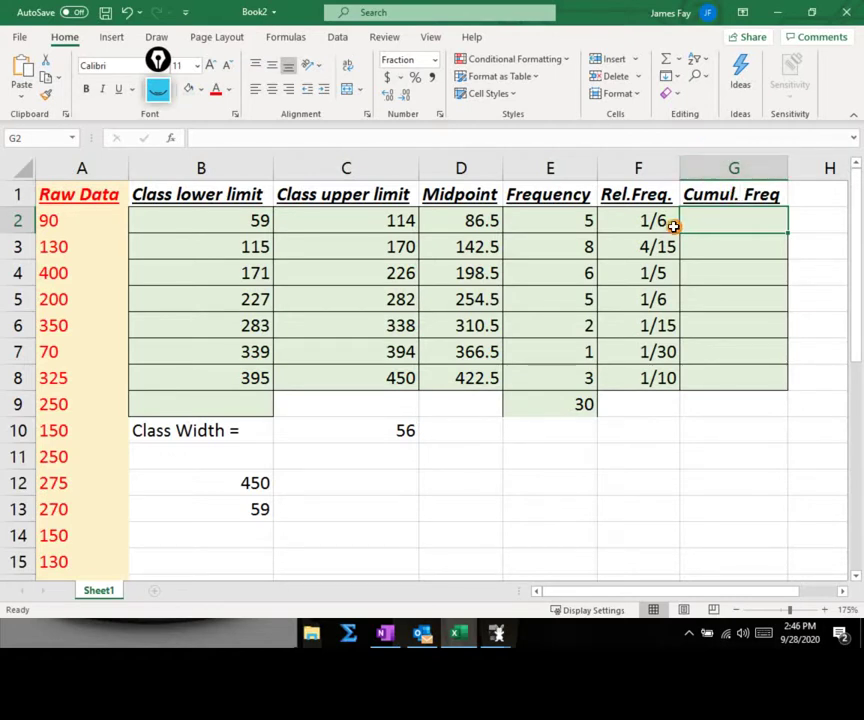
Set F2:G8 to General format so relative frequencies read as decimals like 0.16667
left_click_drag(671, 226, 717, 376)
right_click(717, 376)
key("Escape")
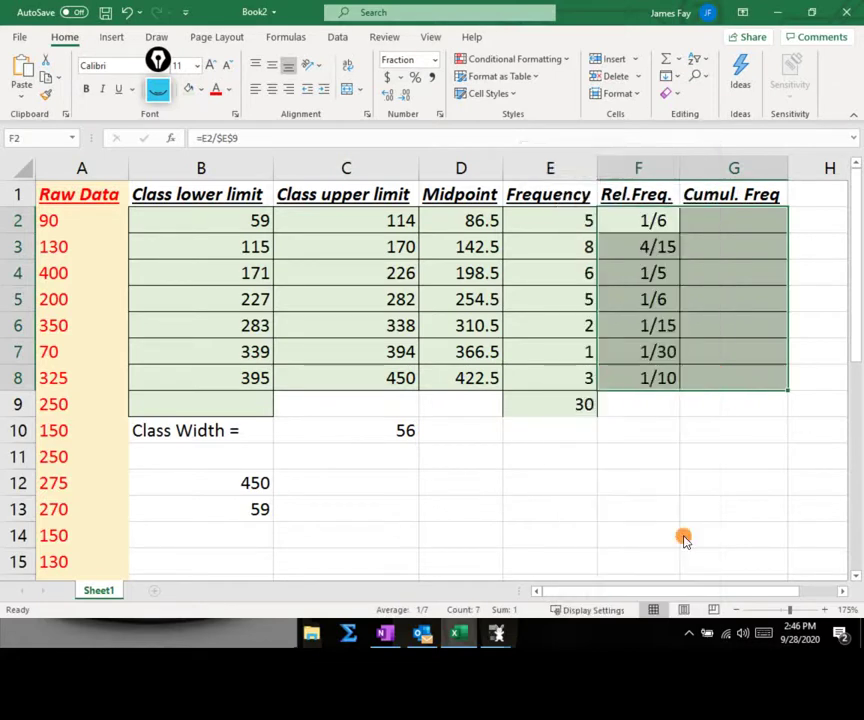
key("ctrl+1")
left_click(531, 320)
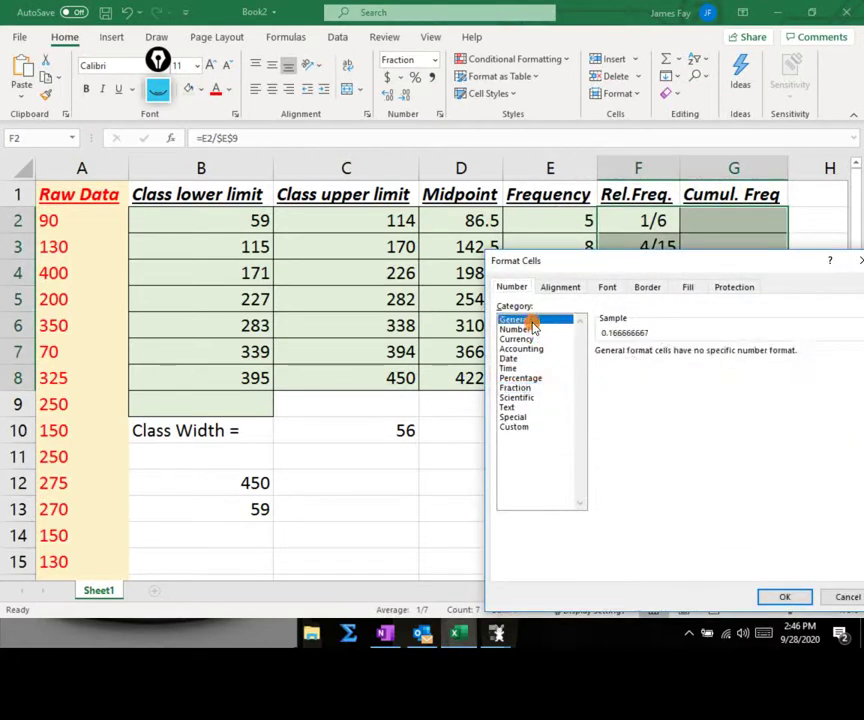
left_click(784, 596)
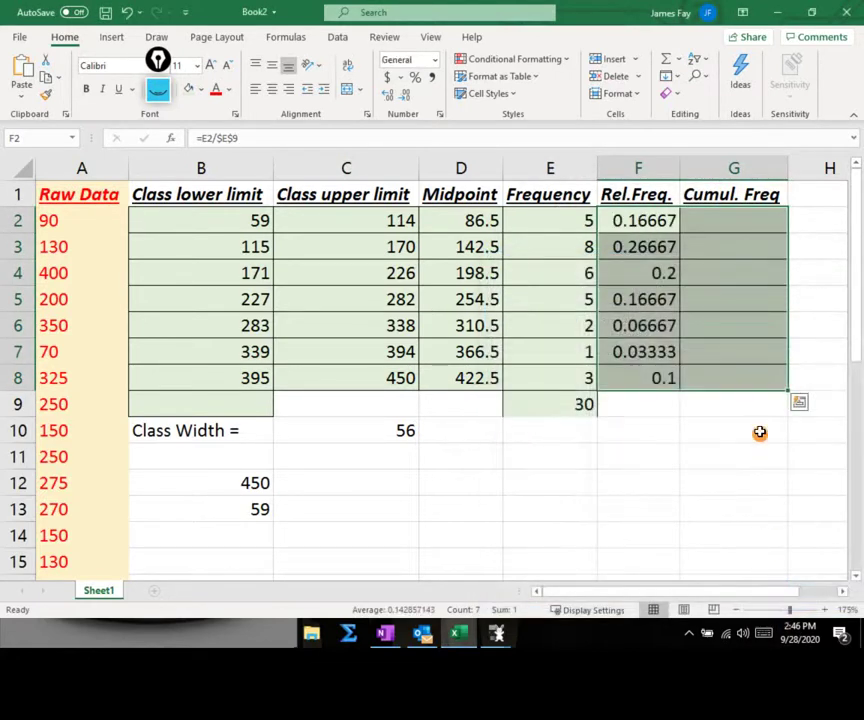
left_click(741, 274)
left_click(745, 218)
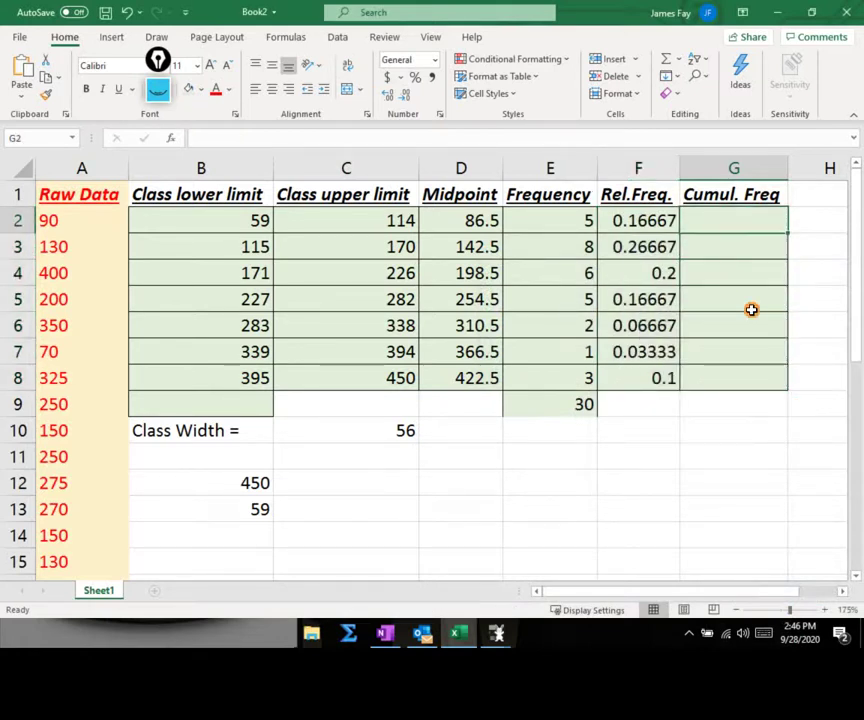
type("=")
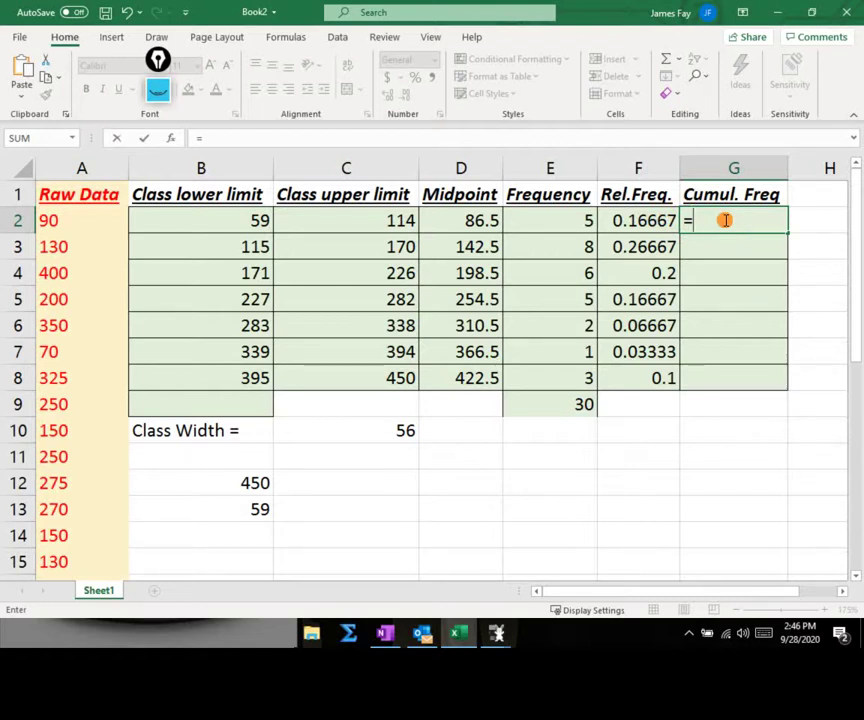
Set G2 equal to F2, giving 0.16666667, and begin the G3 formula
left_click(660, 220)
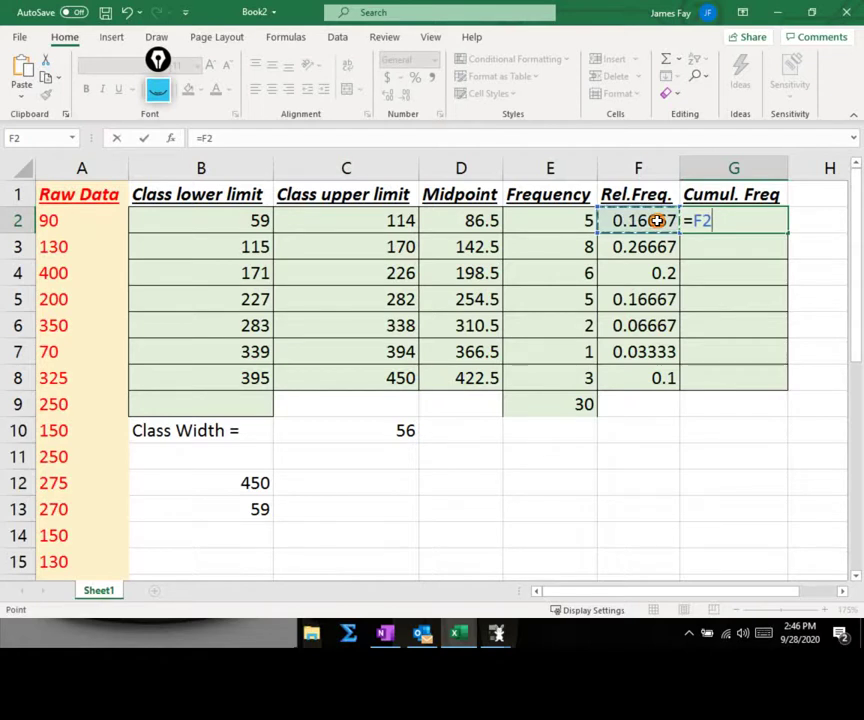
key("Return")
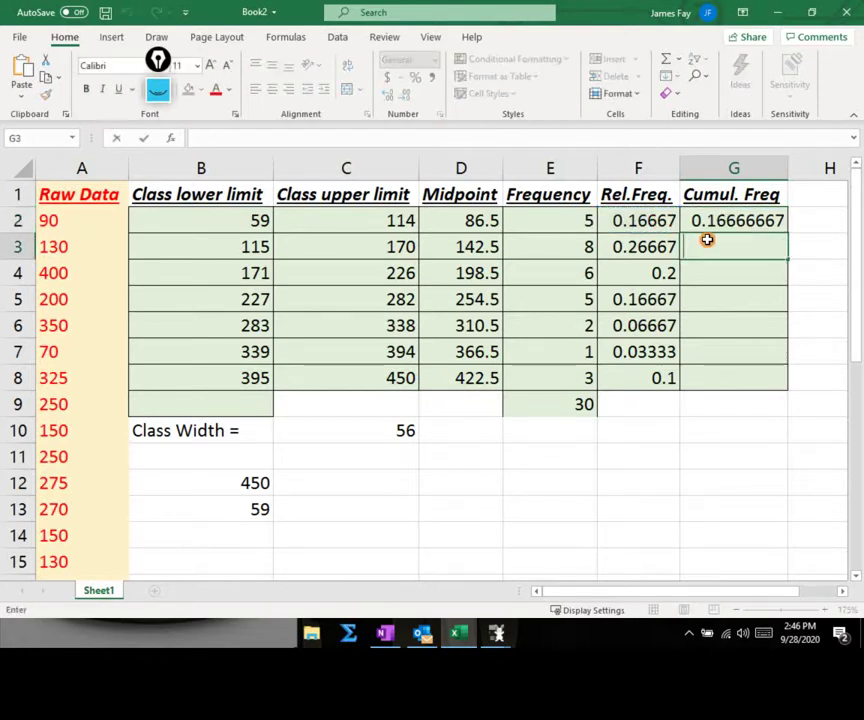
type("=")
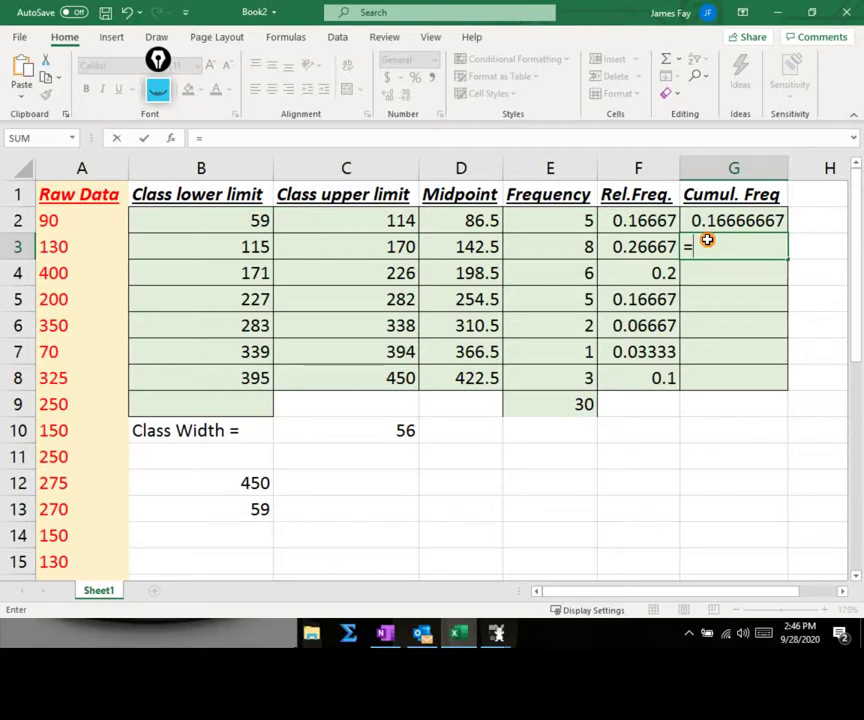
Enter =SUM($F$2:F3) in G3 for a running total of 0.43333333
type("e")
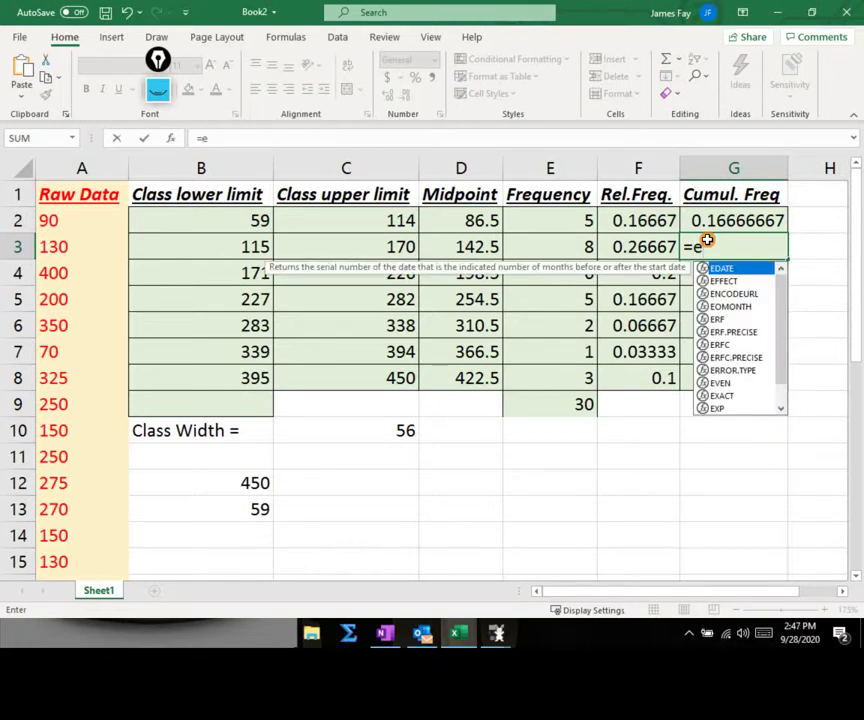
key("BackSpace")
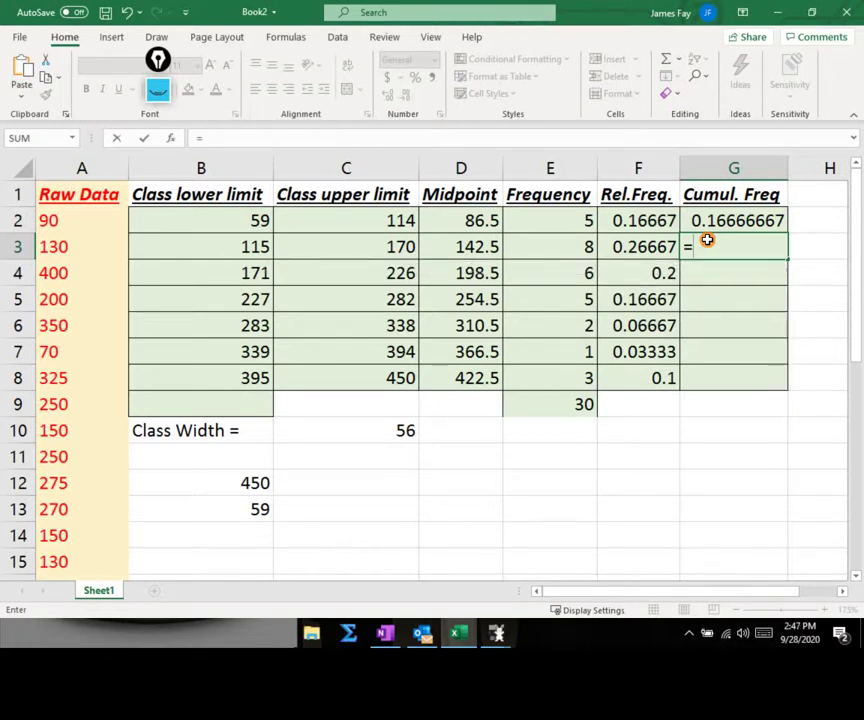
type("f2")
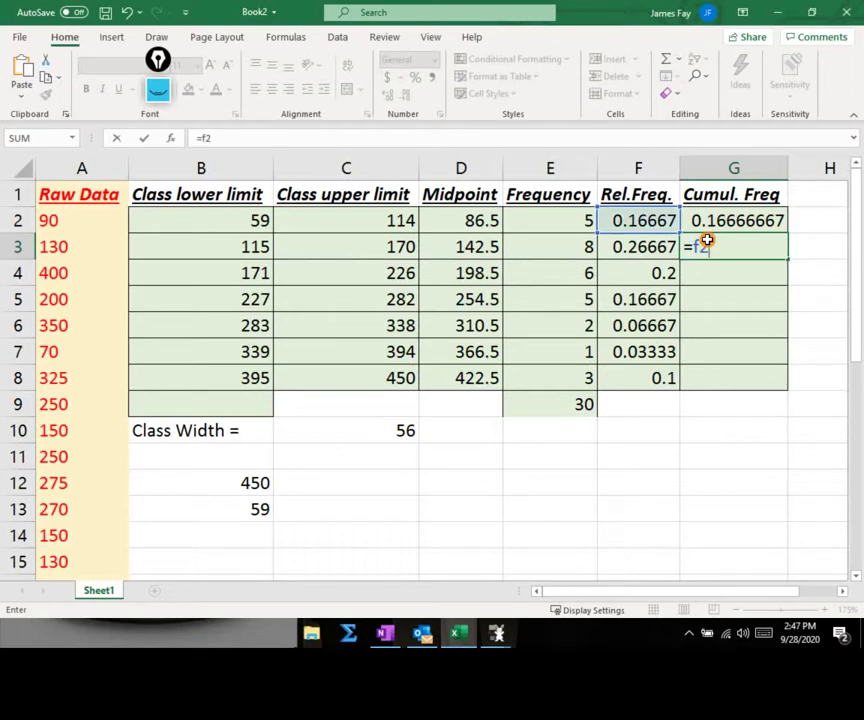
left_click(693, 246)
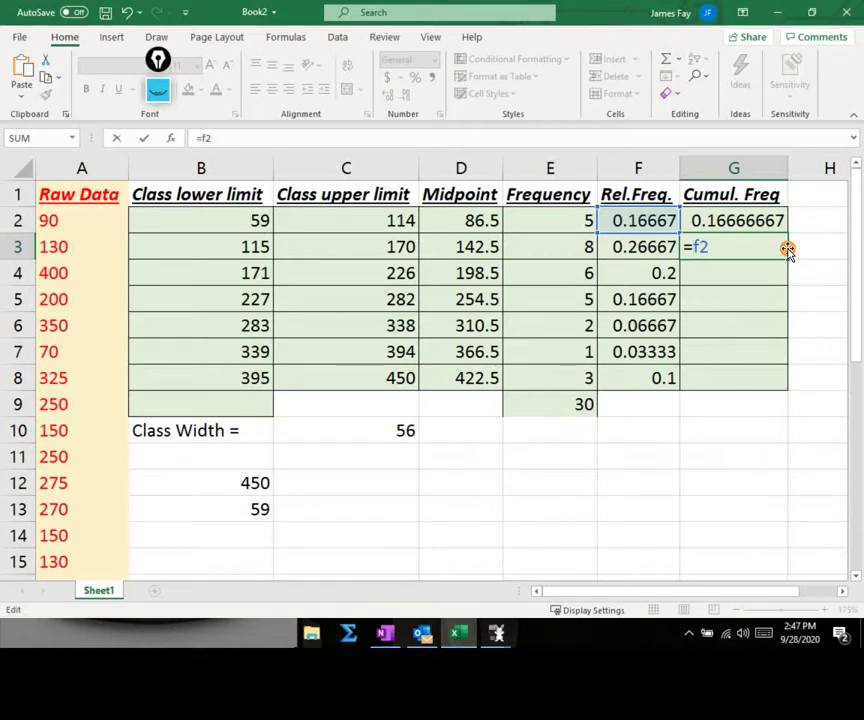
left_click_drag(788, 250, 714, 250)
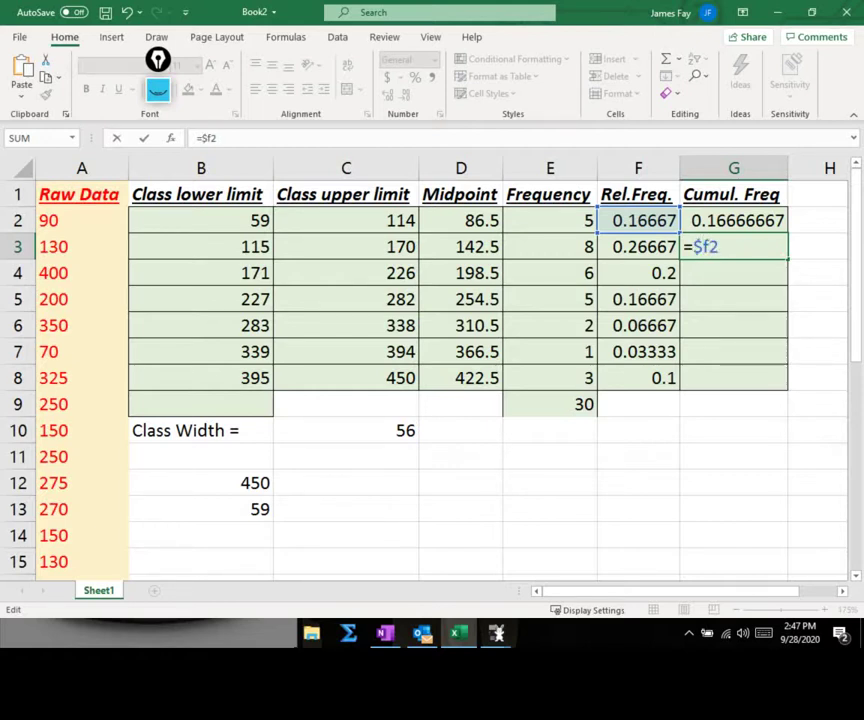
type("$2:")
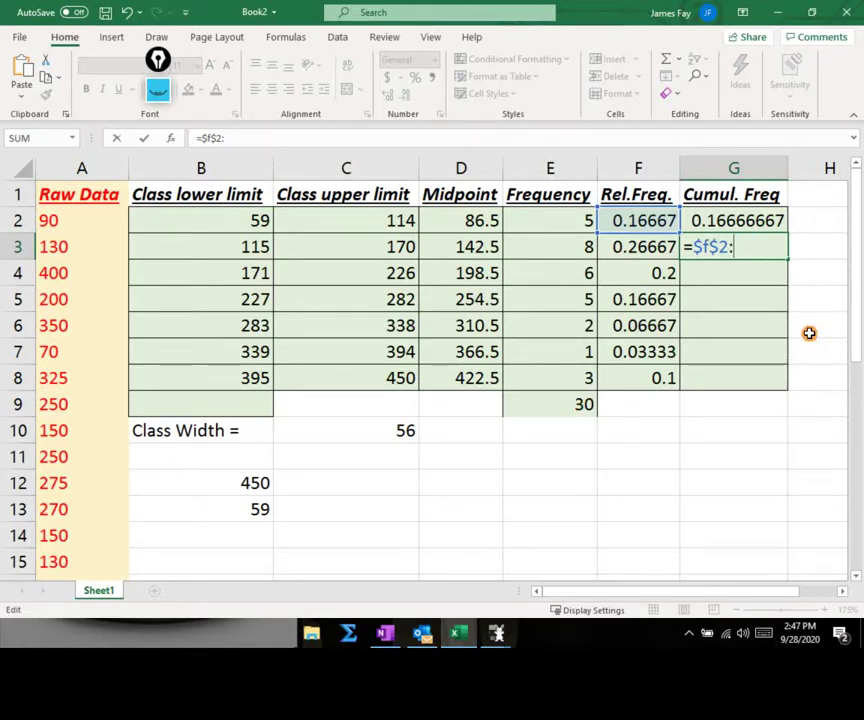
left_click(660, 246)
left_click(700, 246)
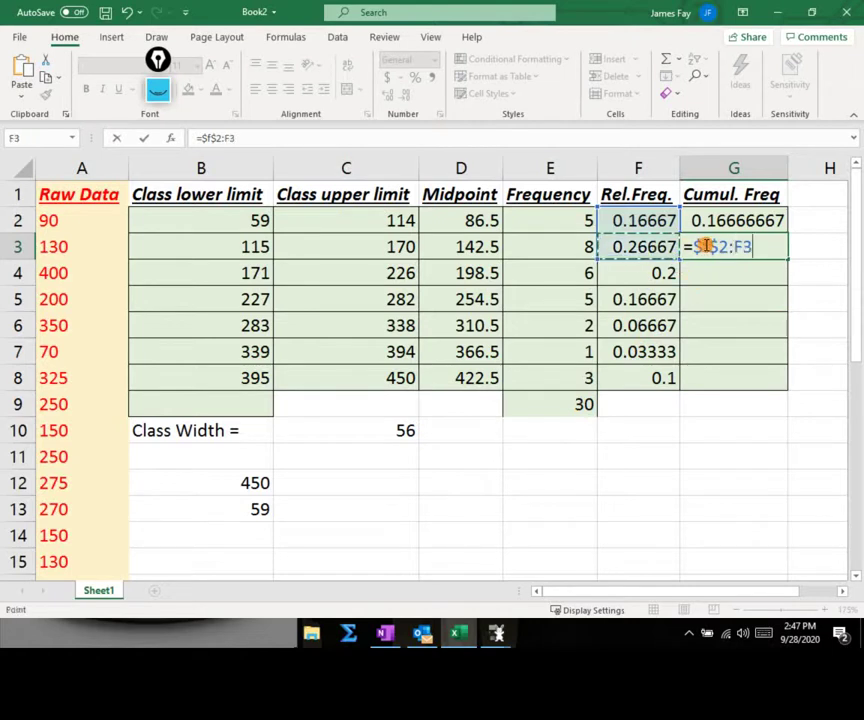
type("s")
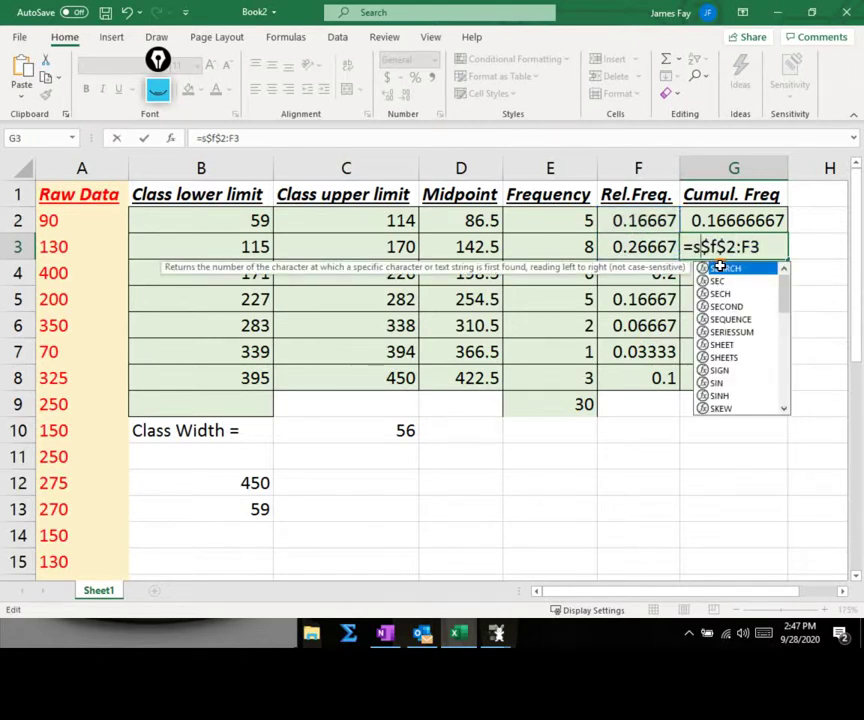
type("um(")
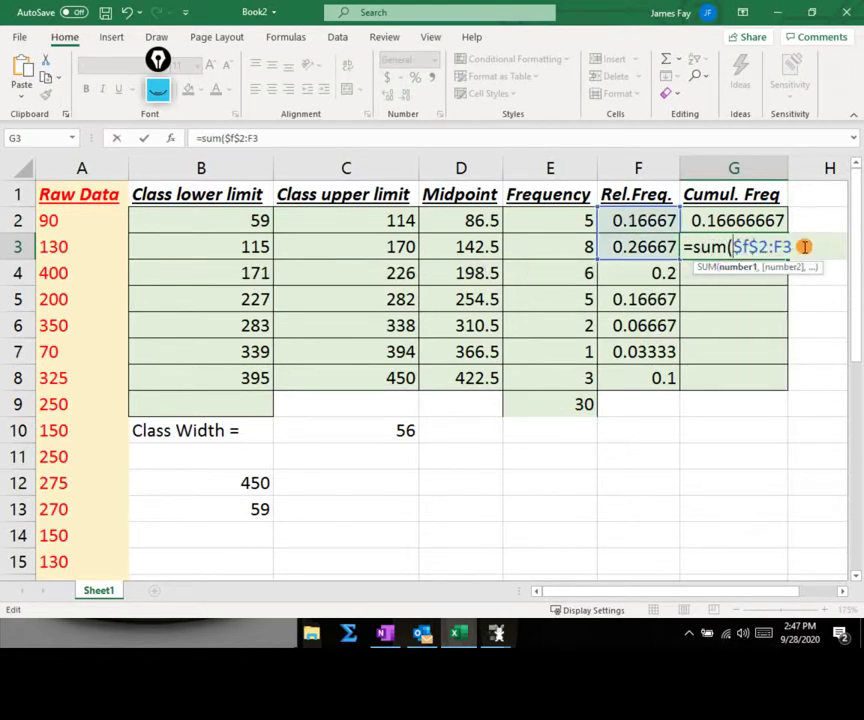
left_click(804, 246)
type(")")
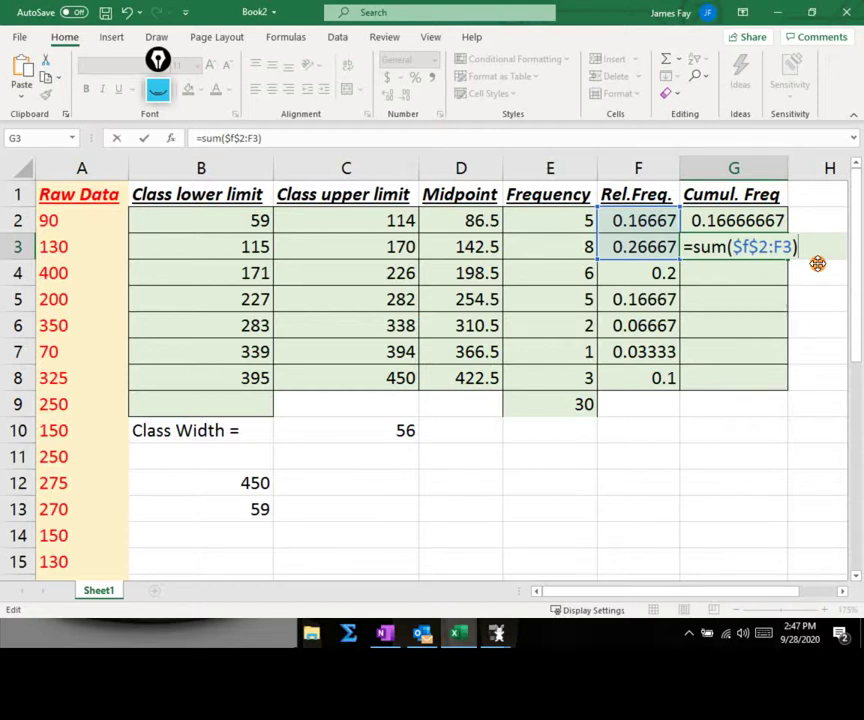
key("Return")
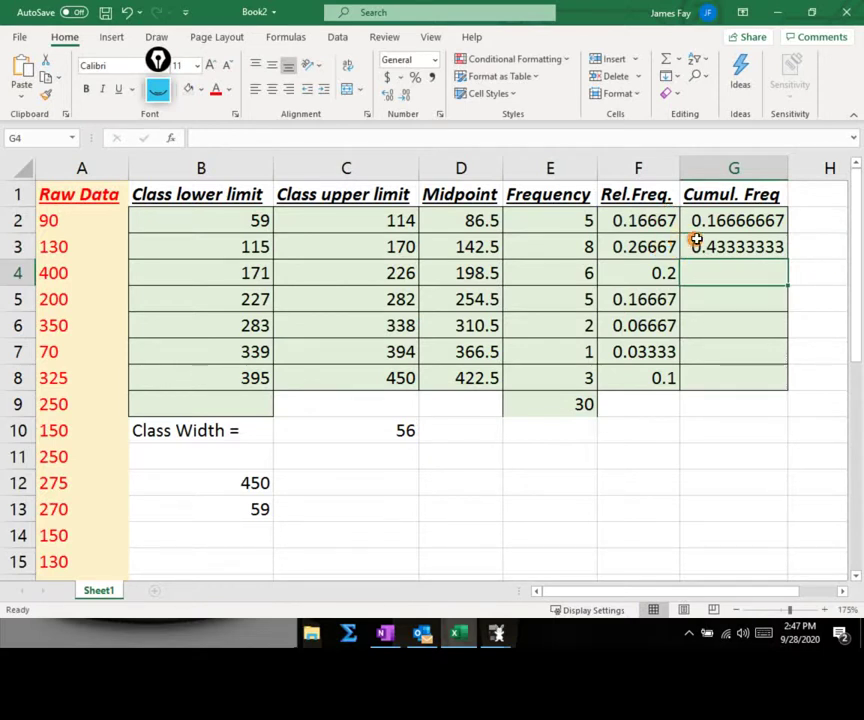
Fill the G3 running-total formula down to G8, where it reaches 1
left_click(729, 246)
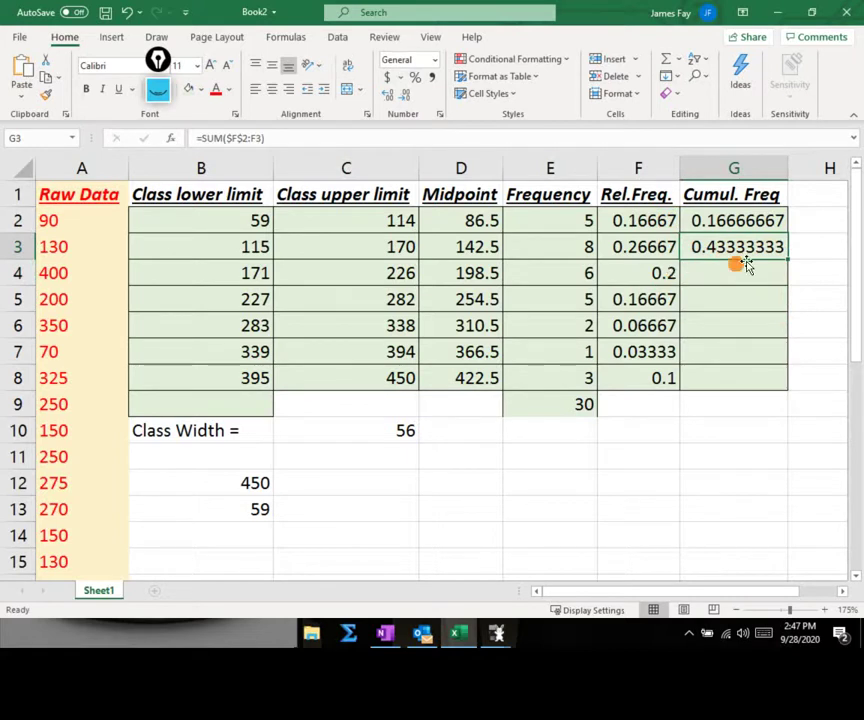
left_click_drag(788, 262, 788, 285)
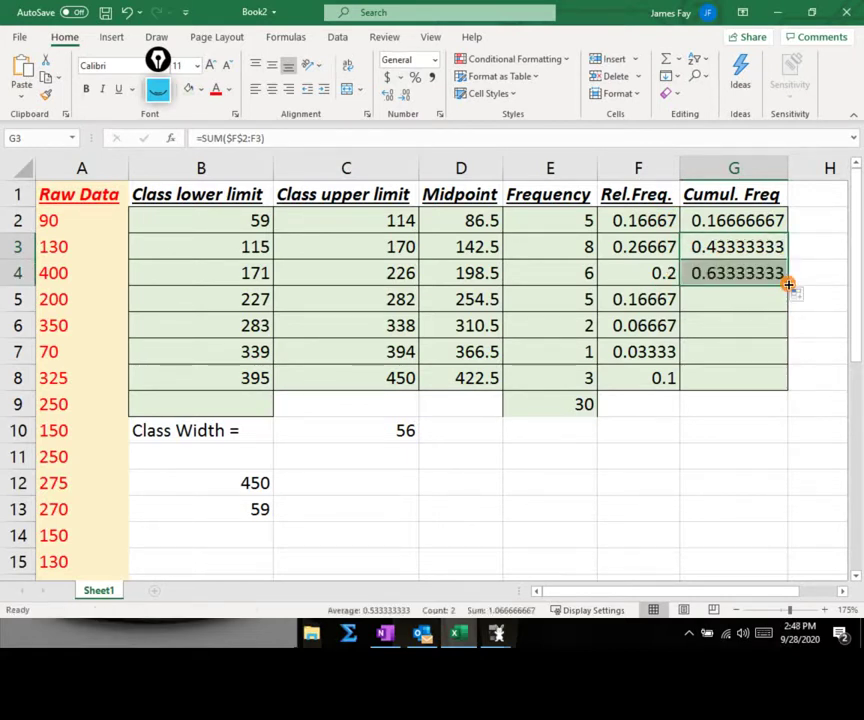
left_click_drag(788, 286, 792, 390)
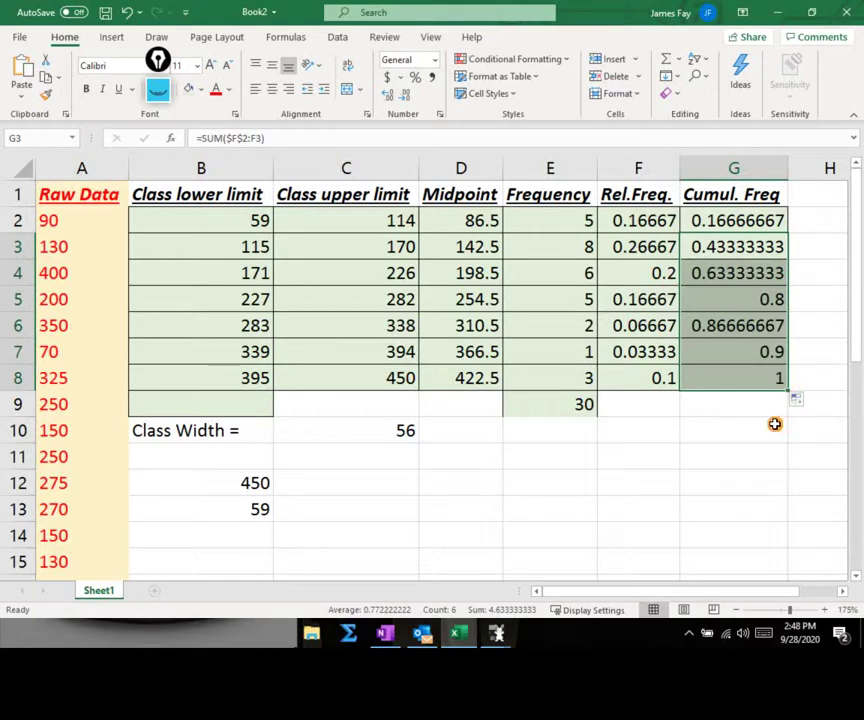
left_click(772, 424)
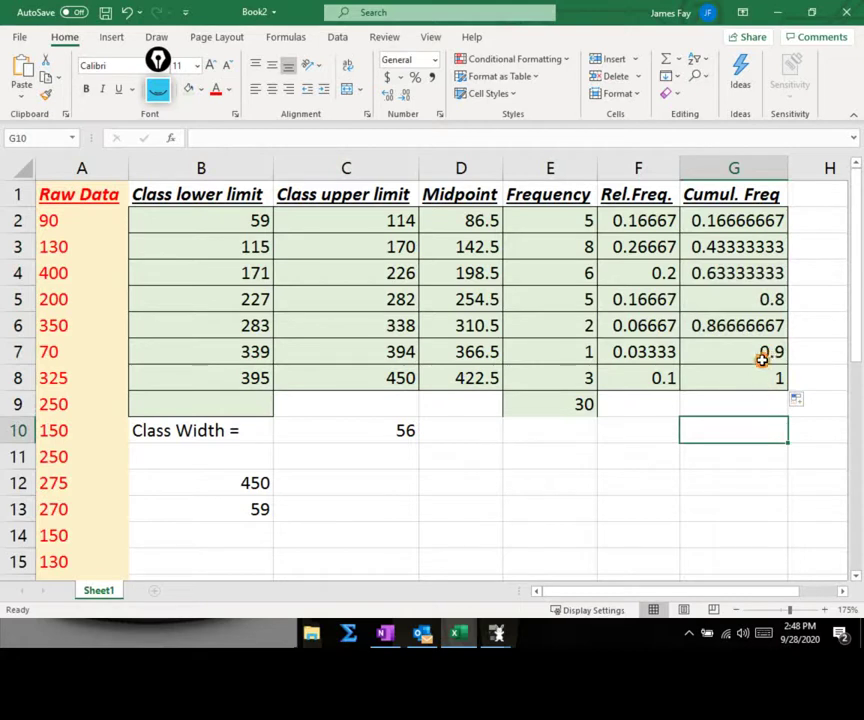
left_click(672, 356)
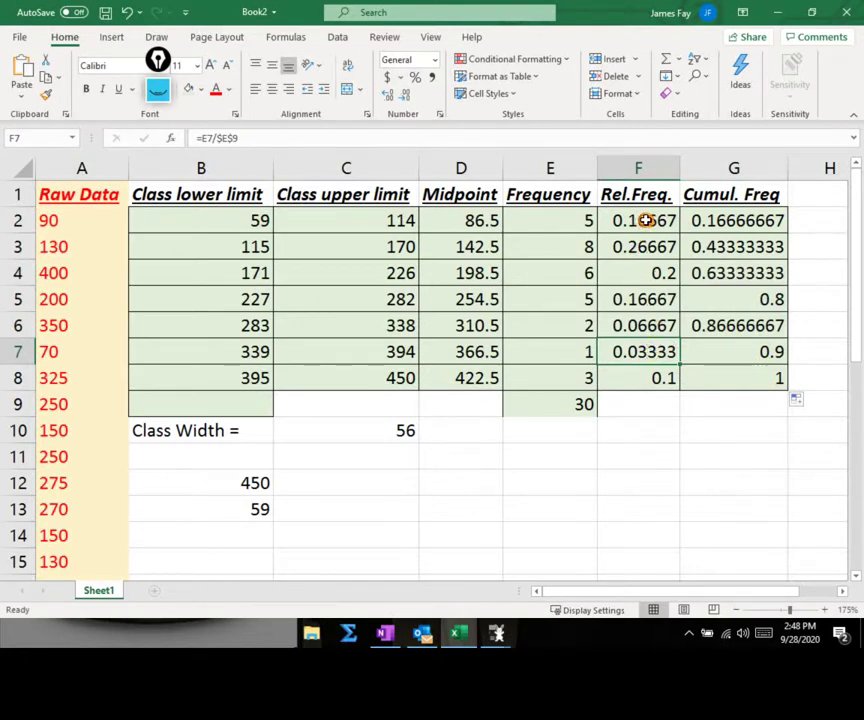
Format F2:G8 as up-to-two-digit fractions, so cumulative values read 1/6 through 1
left_click_drag(645, 221, 729, 372)
right_click(729, 325)
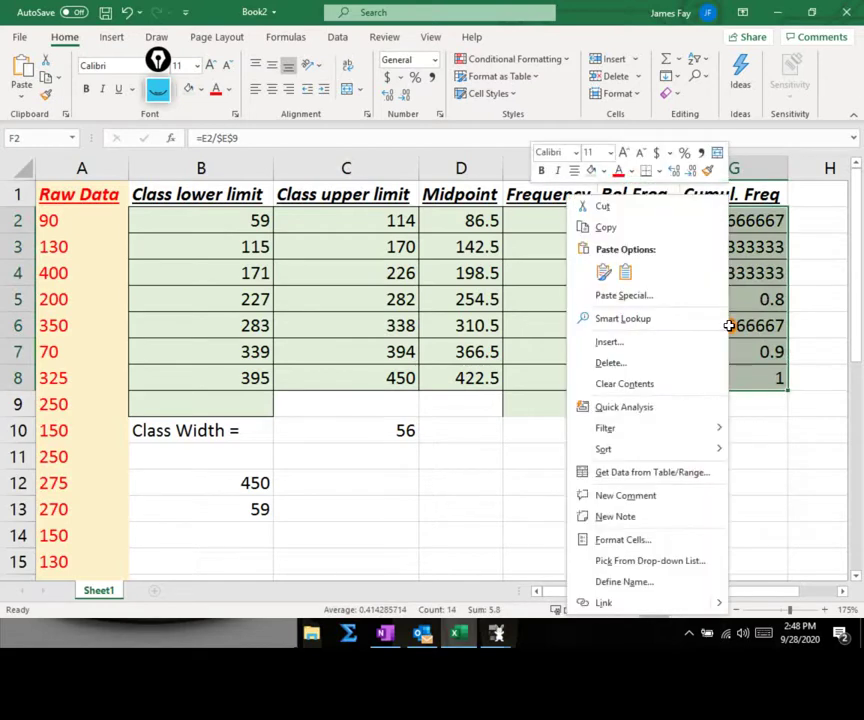
left_click(681, 541)
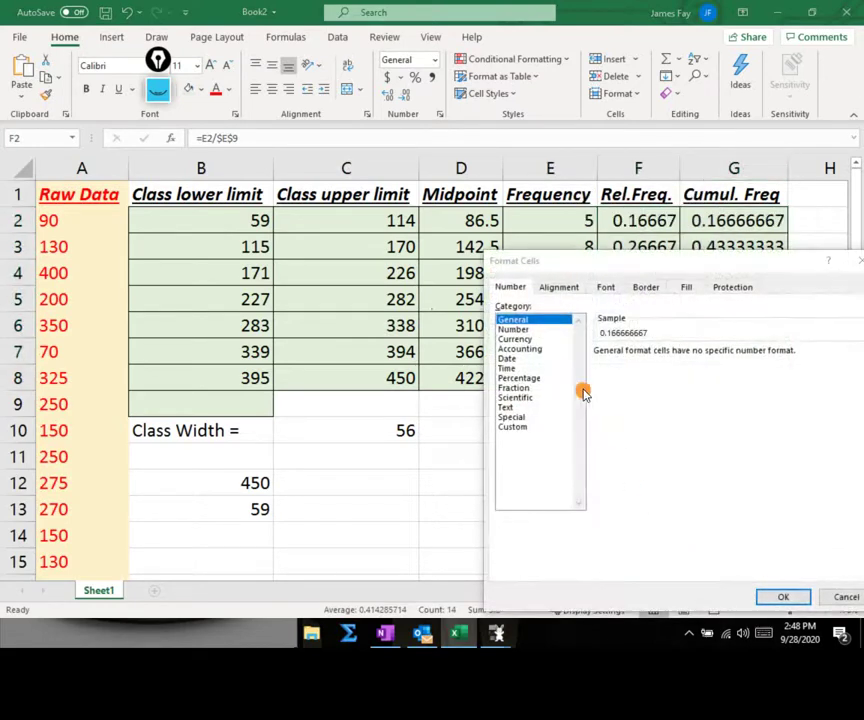
left_click(522, 388)
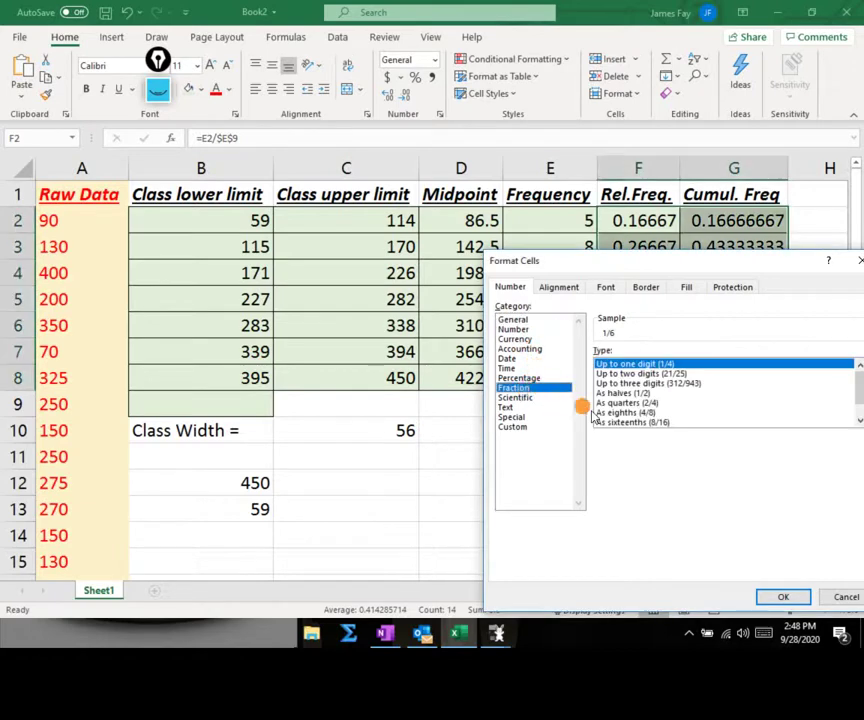
left_click(620, 375)
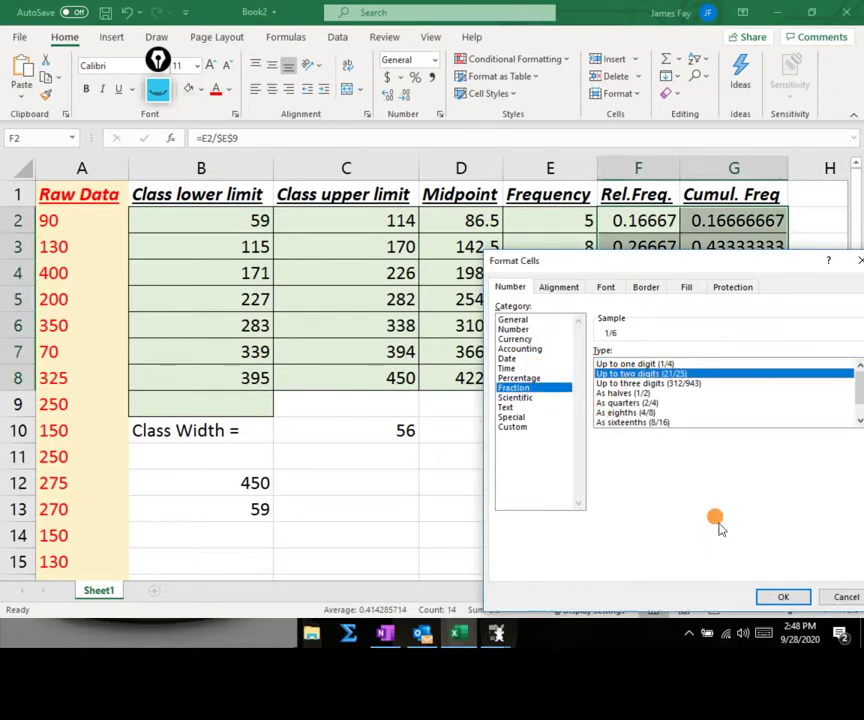
left_click(781, 597)
left_click(725, 503)
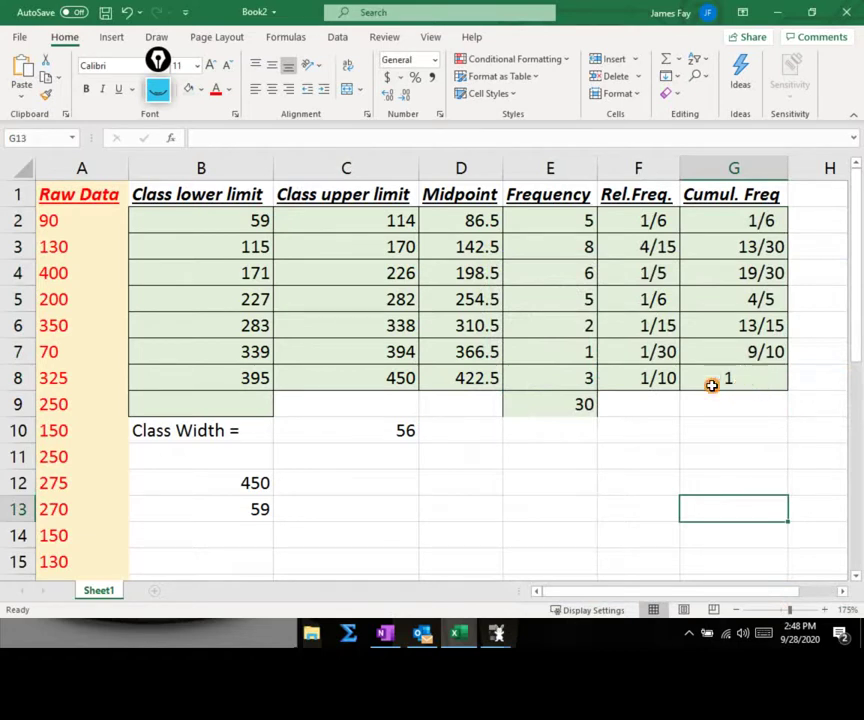
left_click(645, 407)
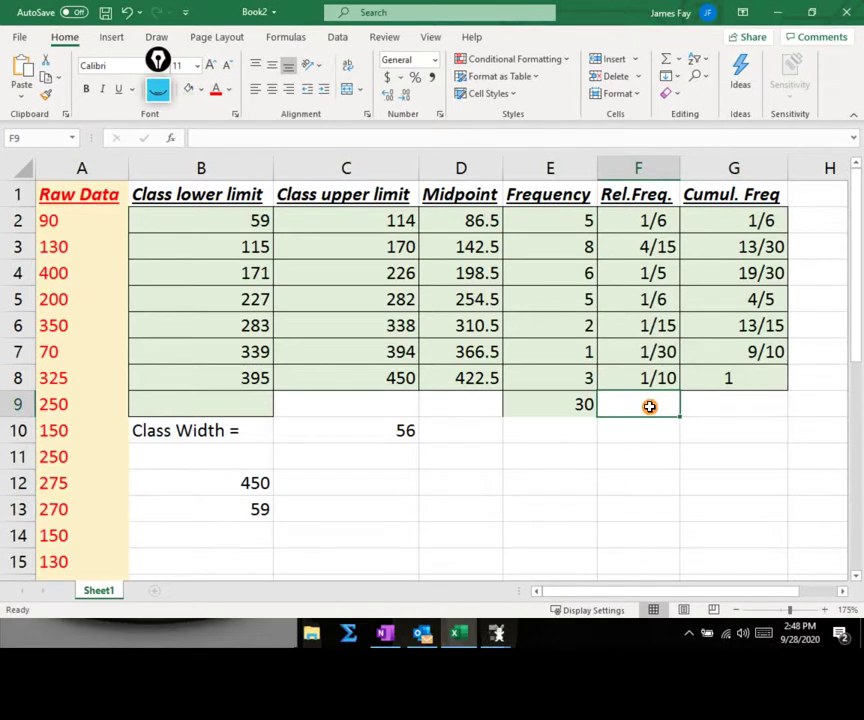
Enter =SUM(F2:F8) in F9, correcting both range ends, so the relative frequency total shows 1
type("=sum(")
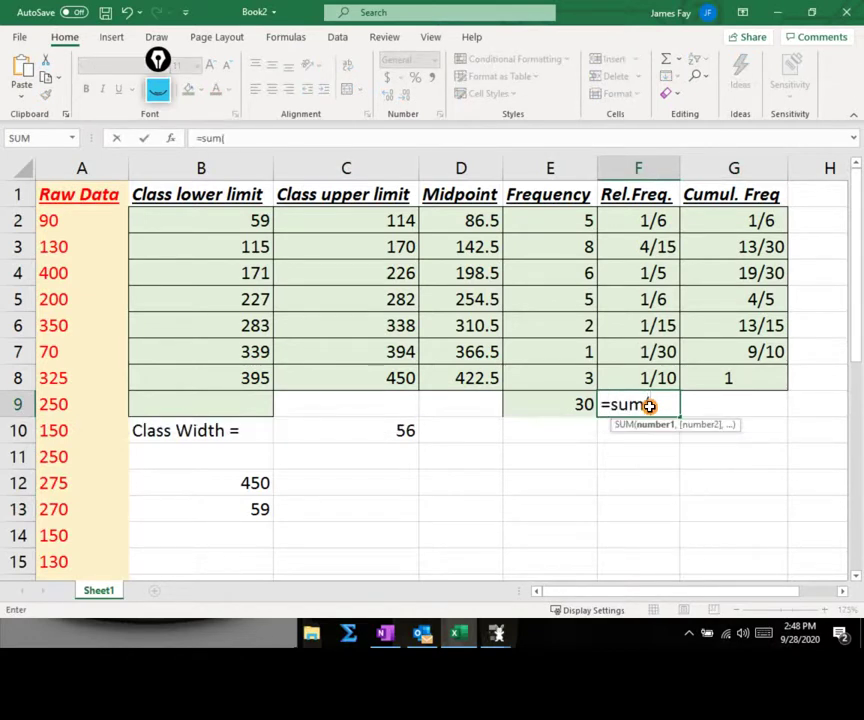
left_click_drag(660, 195, 665, 358)
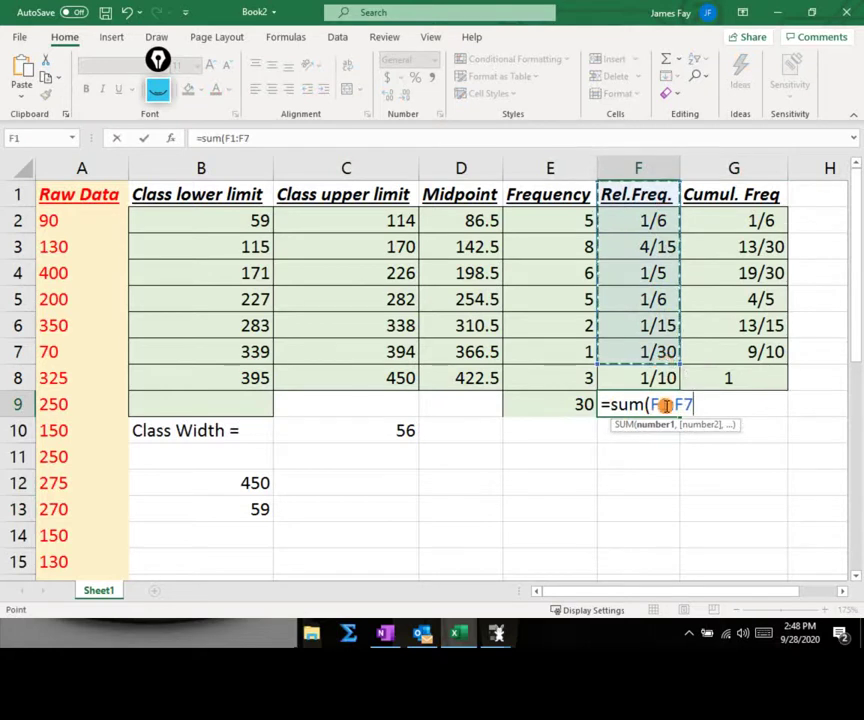
left_click(660, 404)
key("BackSpace")
type("2")
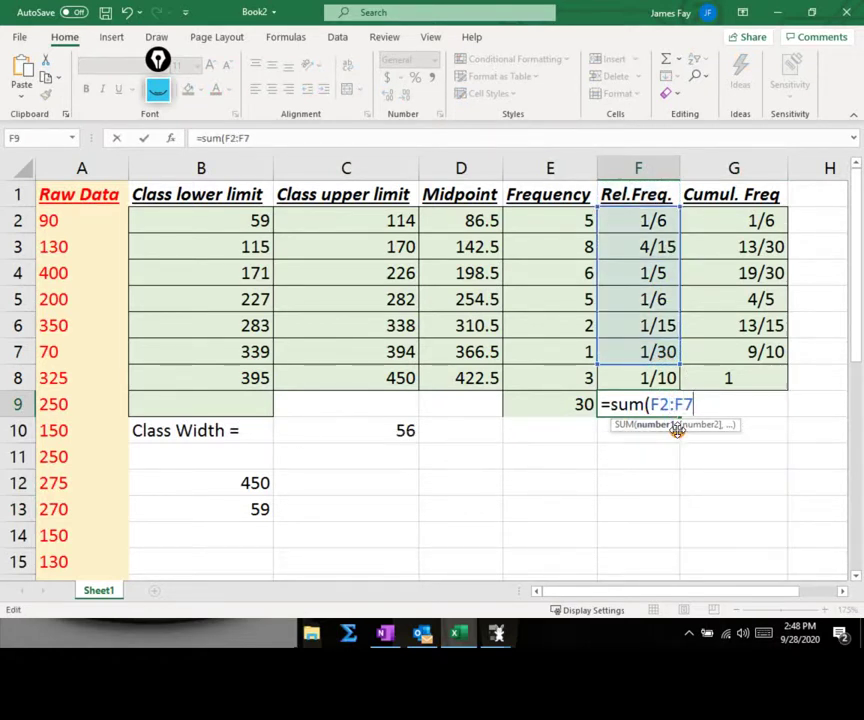
type(")")
key("Return")
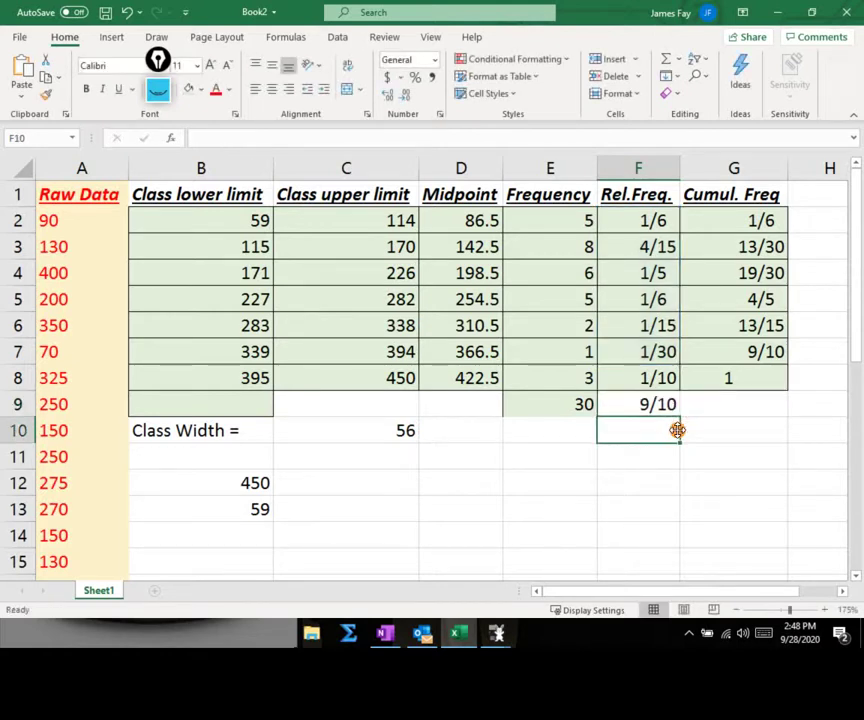
left_click(662, 410)
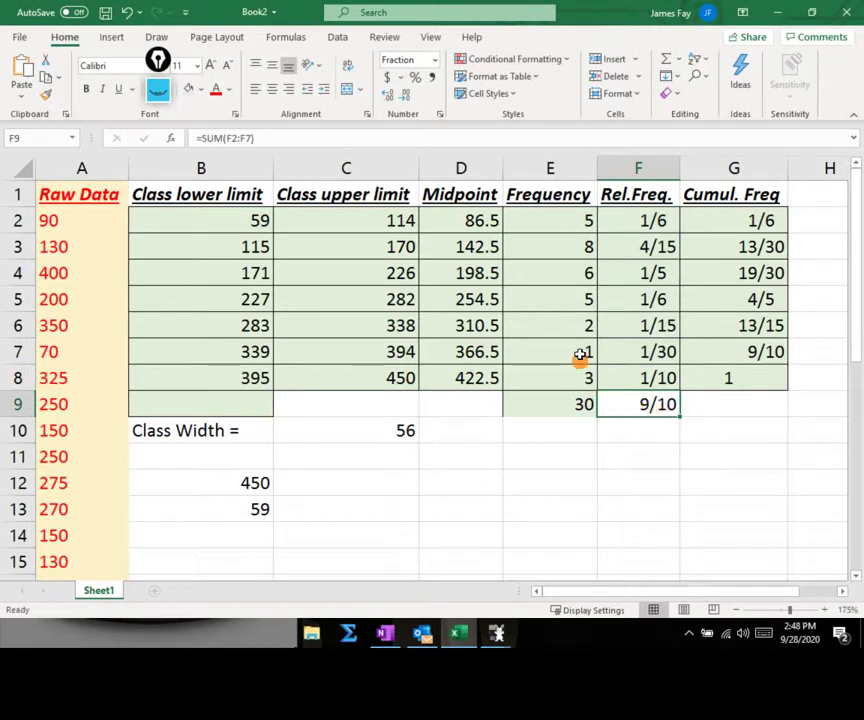
left_click(250, 137)
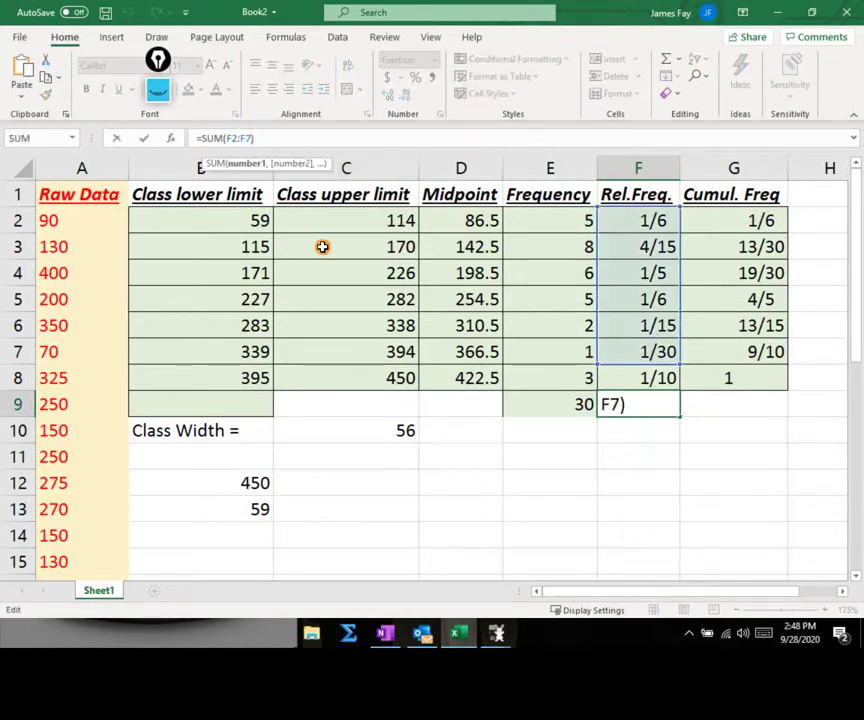
key("BackSpace")
type("8")
key("Return")
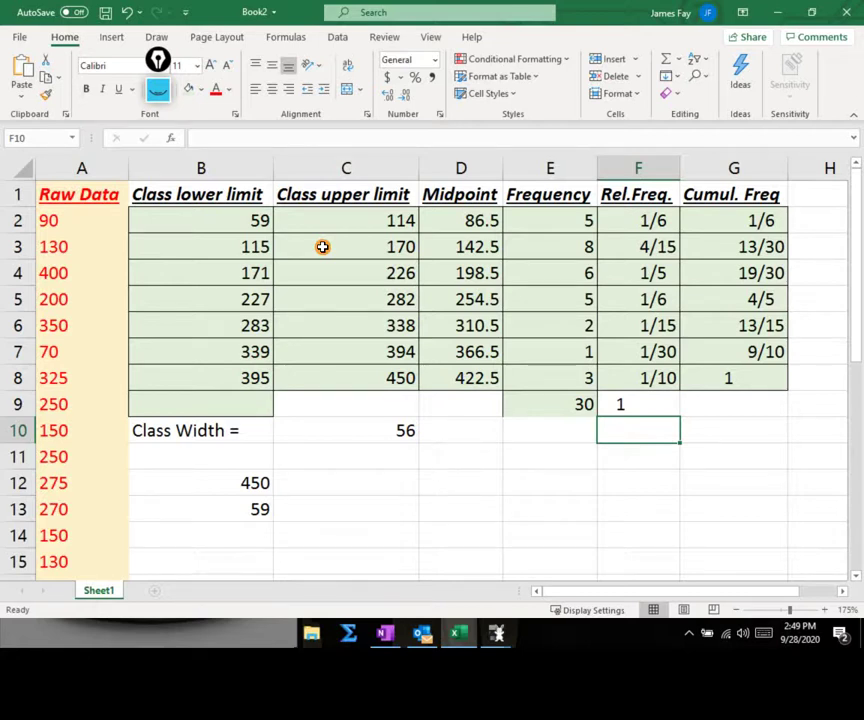
Overwrite raw data A2:A5 with test values 54, 123, 432 and 211
left_click(83, 243)
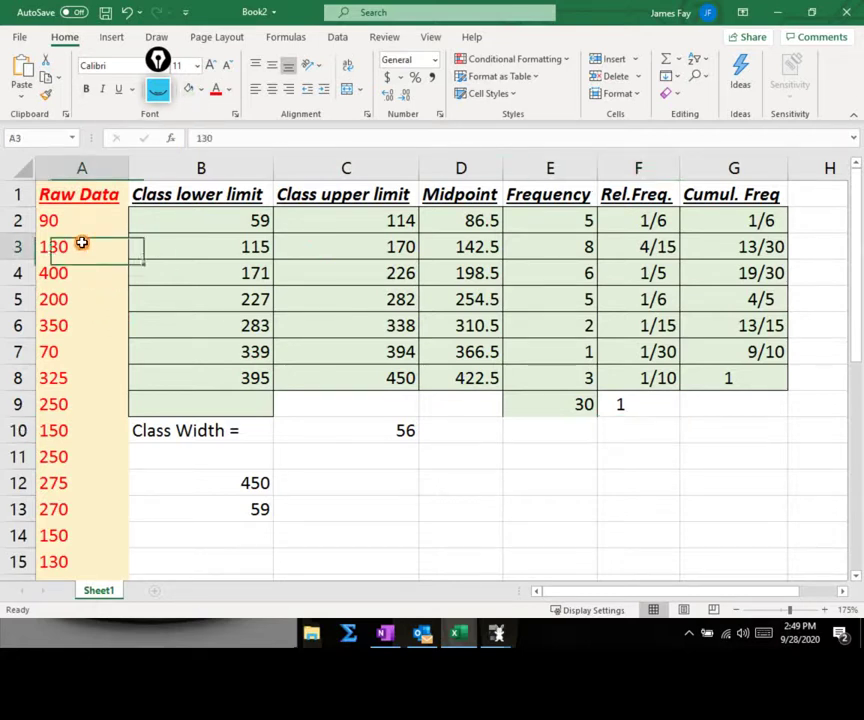
left_click(87, 220)
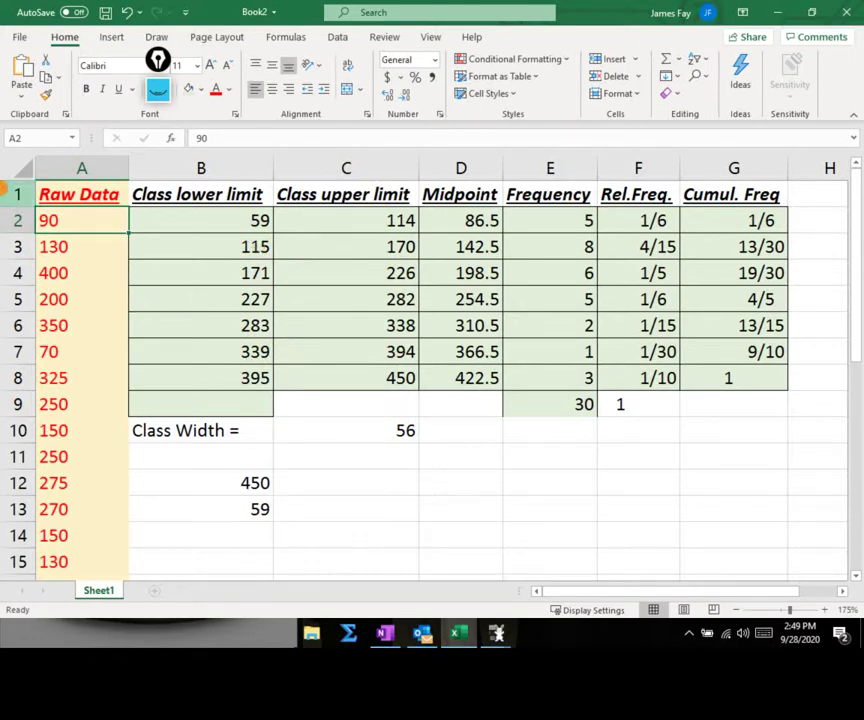
type("54")
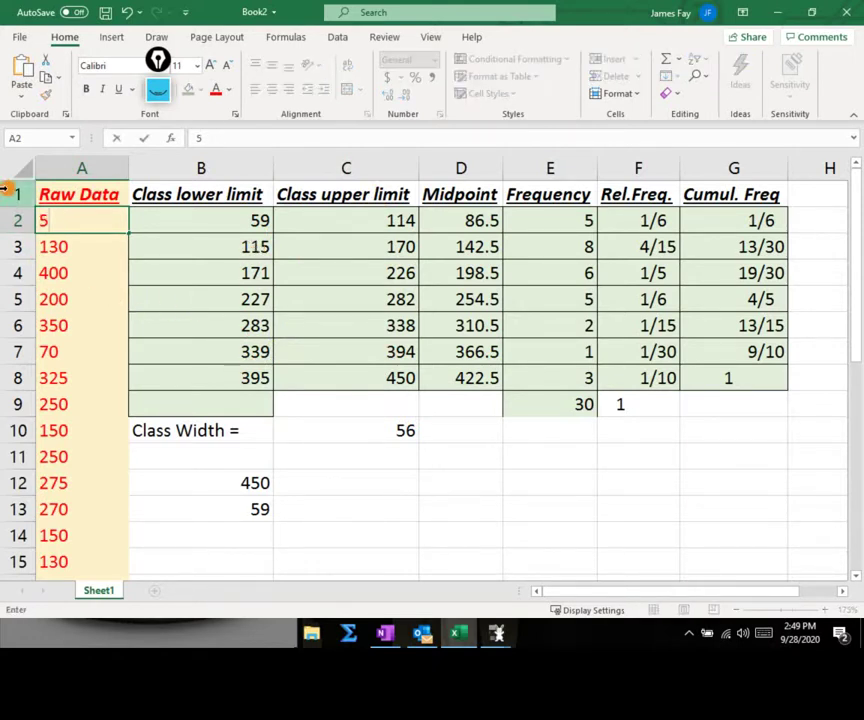
left_click(91, 247)
type("123")
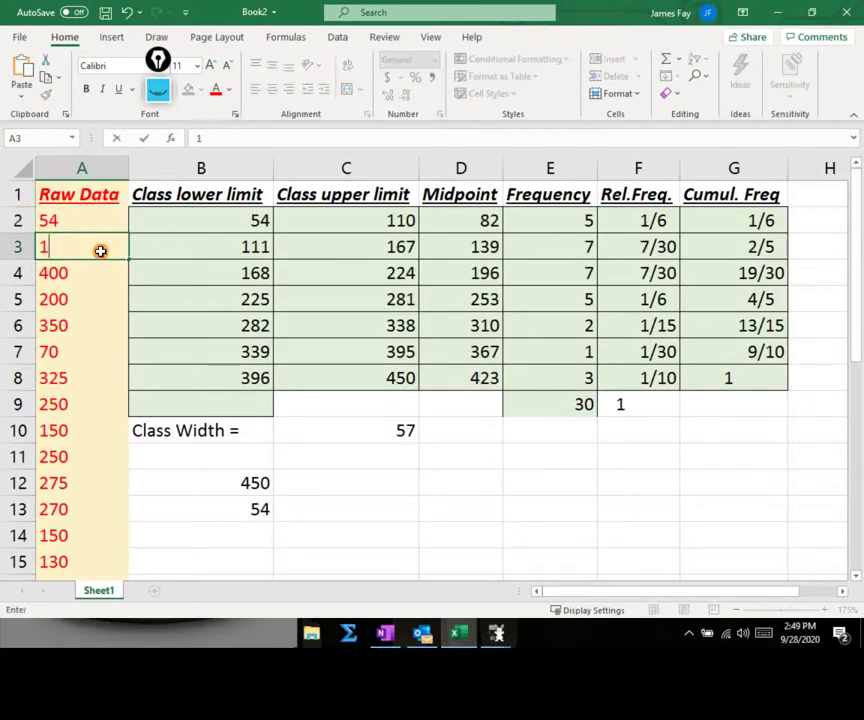
left_click(100, 272)
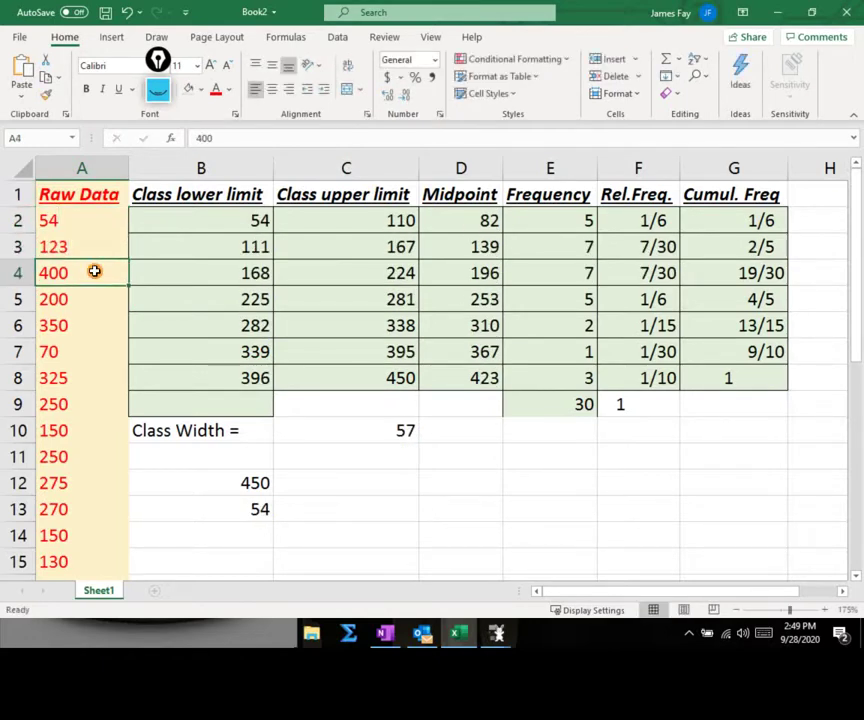
type("432")
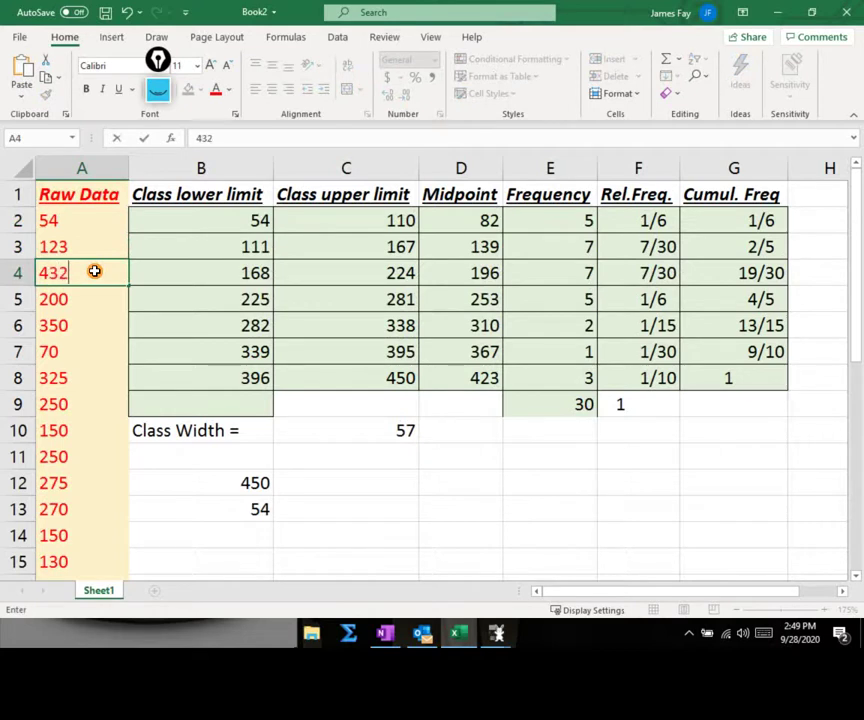
left_click(96, 283)
left_click(91, 298)
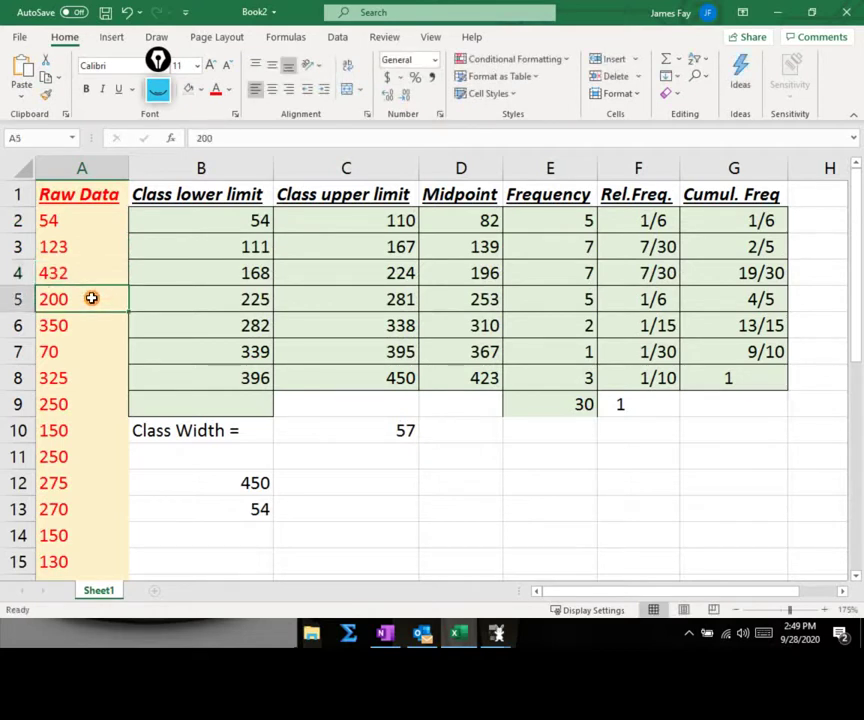
type("211")
left_click(91, 322)
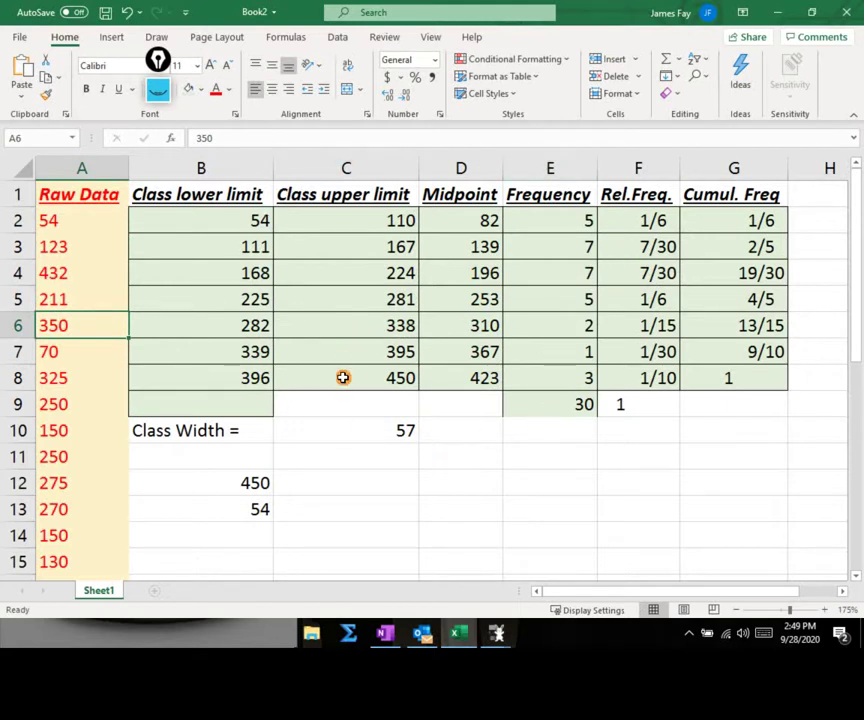
Check the C10 class width formula, then undo four edits to restore 90, 130, 400, 200
left_click(334, 435)
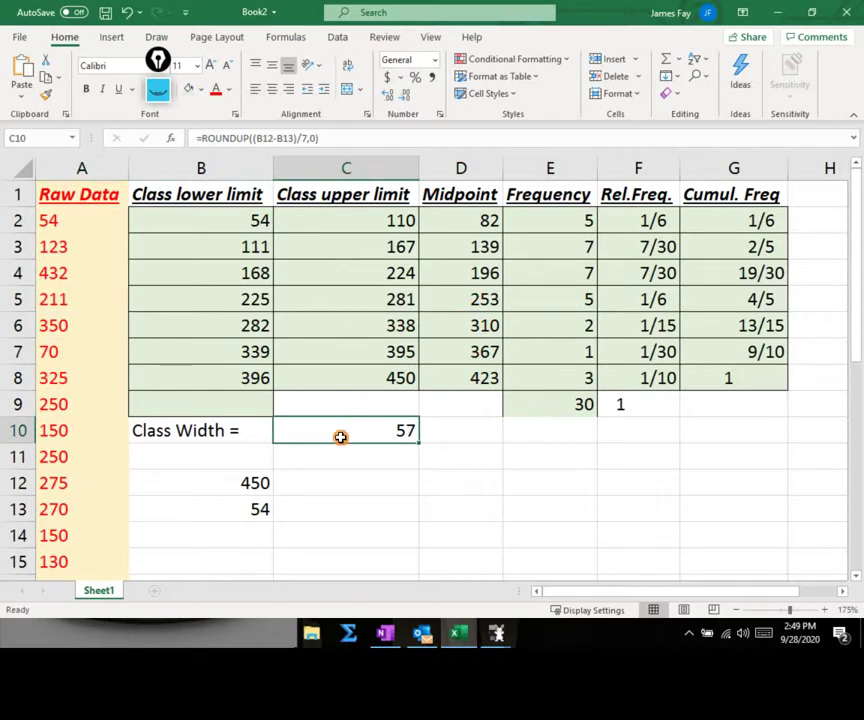
left_click(362, 524)
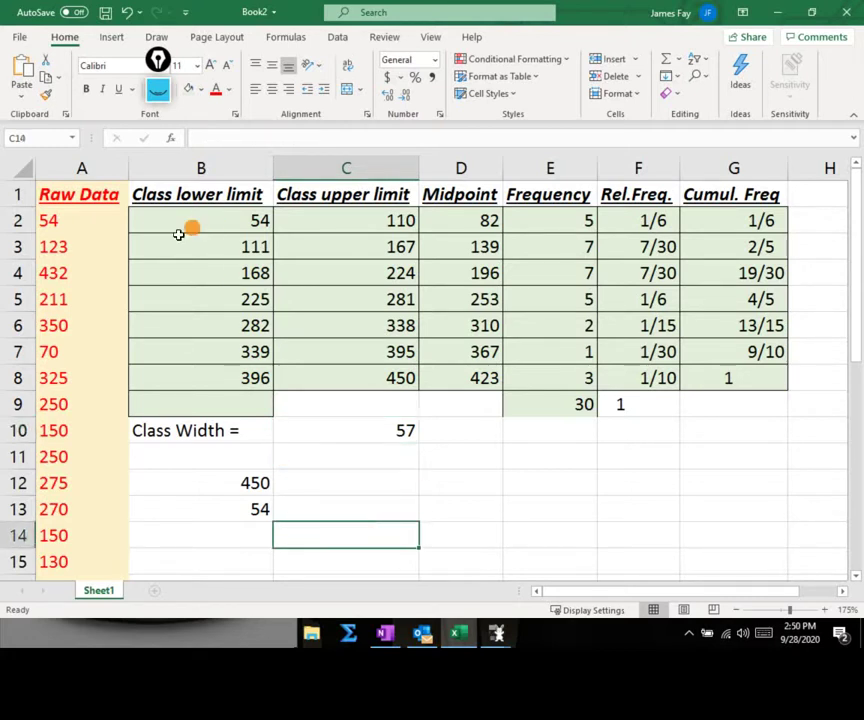
left_click(126, 13)
left_click(126, 13)
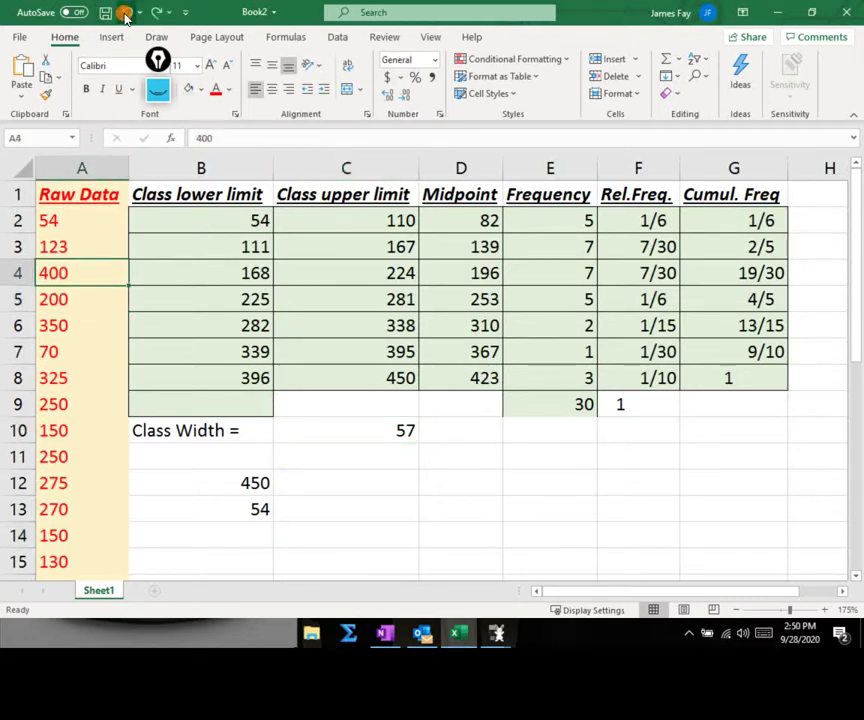
left_click(126, 13)
left_click(126, 13)
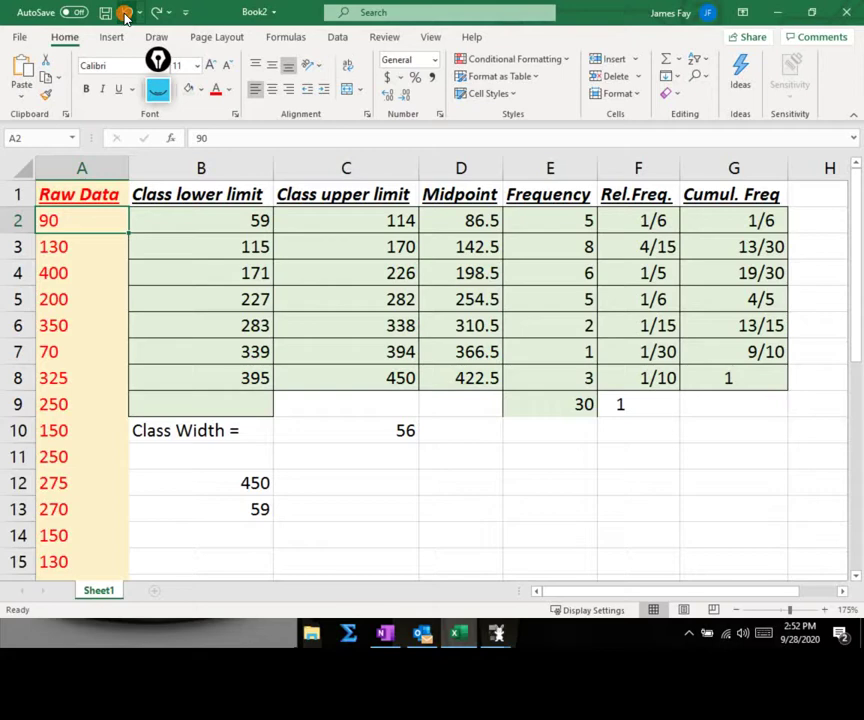
In OneNote, open Chapter 2's page 2.7 Measures of the Spread of Data
left_click(389, 637)
left_click(795, 63)
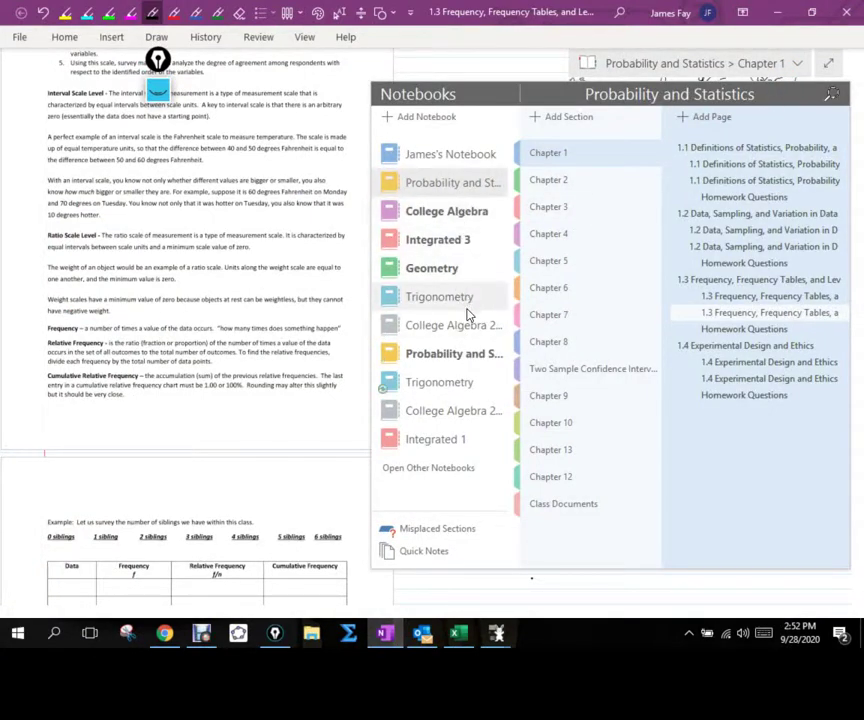
left_click(505, 182)
left_click(719, 258)
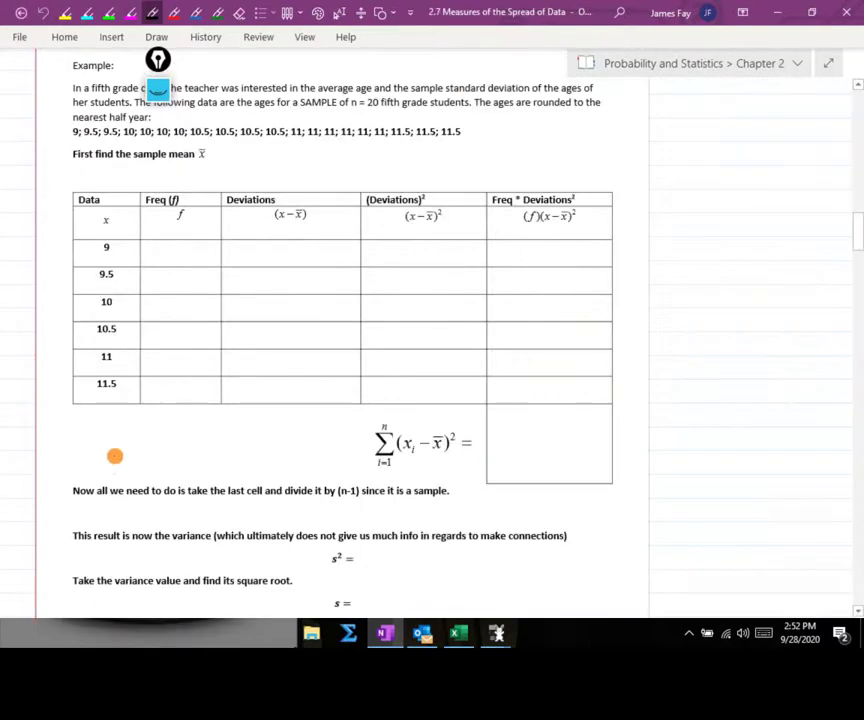
Scroll through the page's variance and sample standard deviation notes
scroll(108, 300, "up", 5)
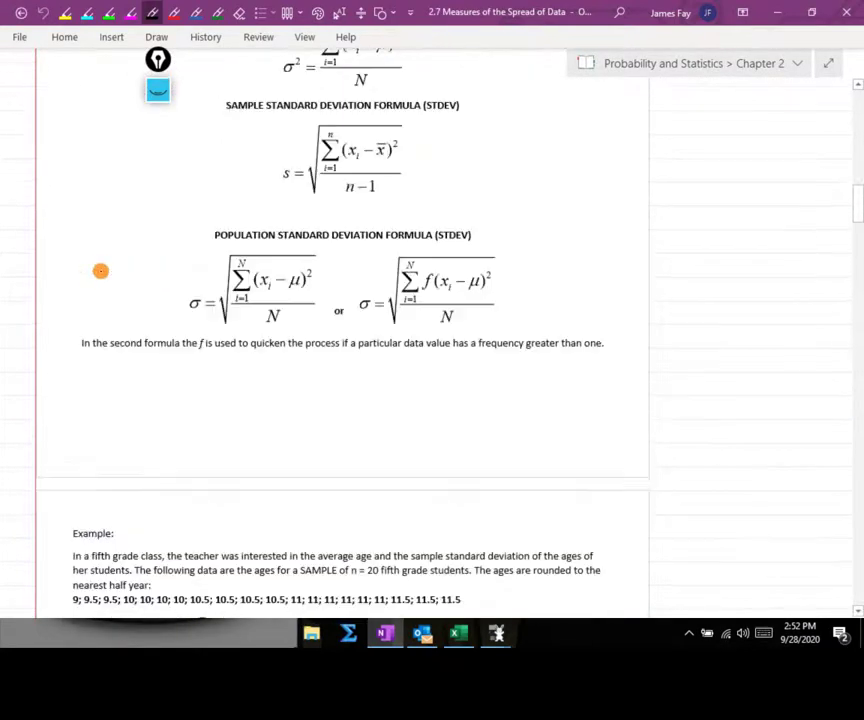
scroll(181, 305, "up", 3)
scroll(181, 305, "up", 2)
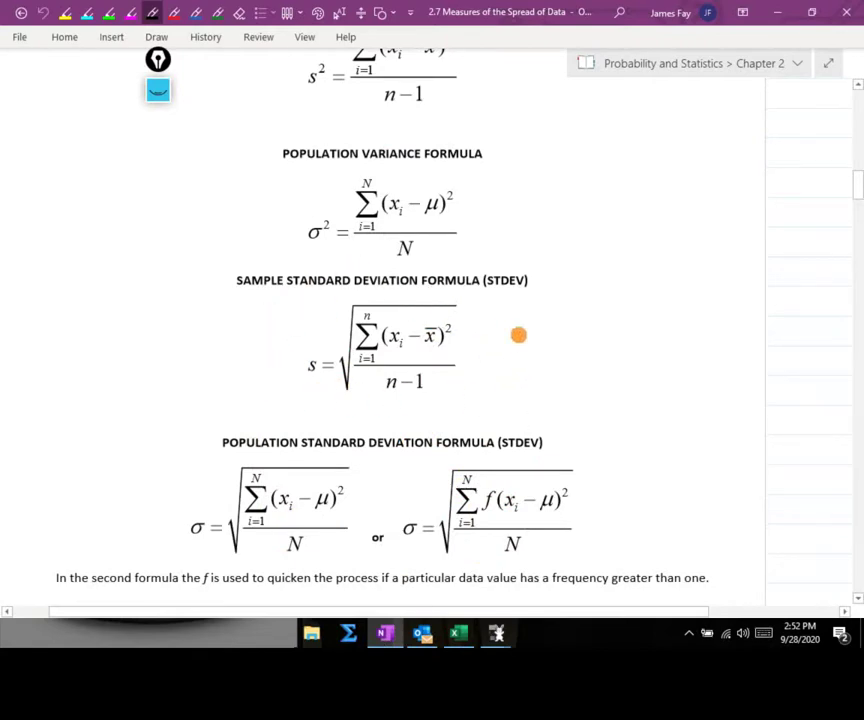
scroll(466, 298, "down", 6)
scroll(466, 307, "down", 10)
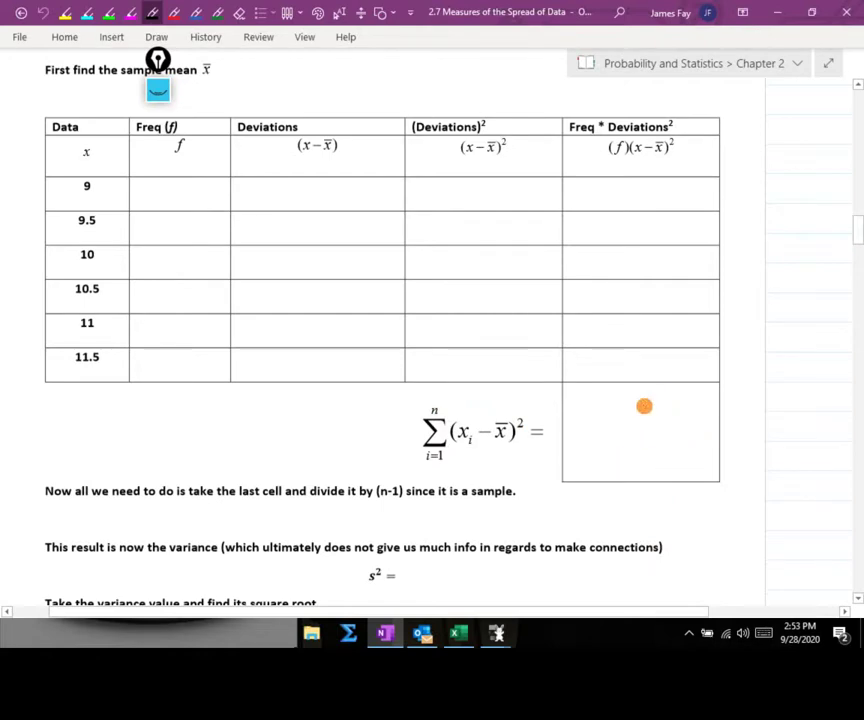
scroll(650, 435, "up", 2)
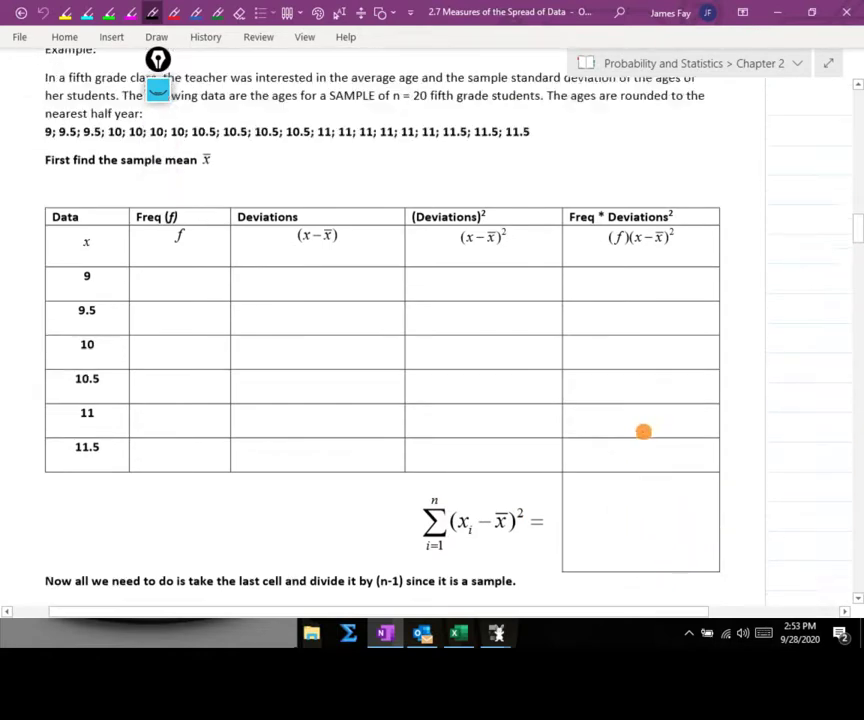
scroll(643, 431, "up", 10)
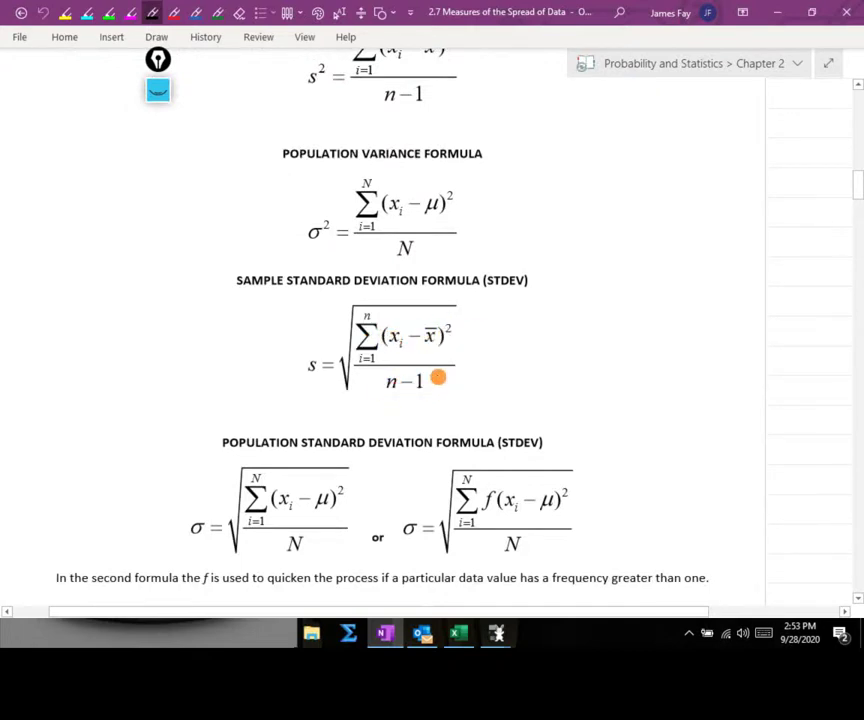
scroll(608, 330, "down", 1)
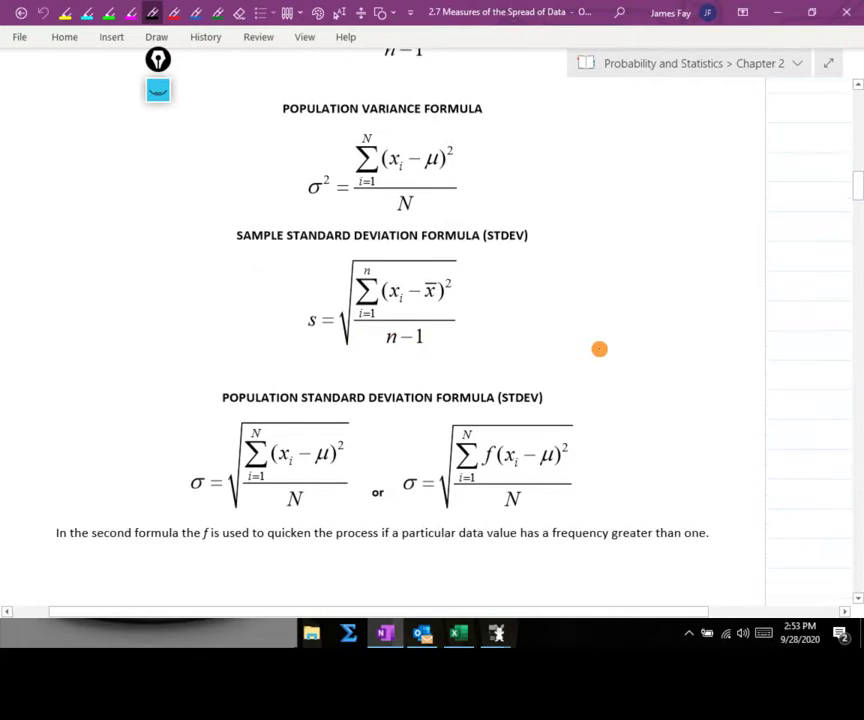
scroll(599, 349, "down", 15)
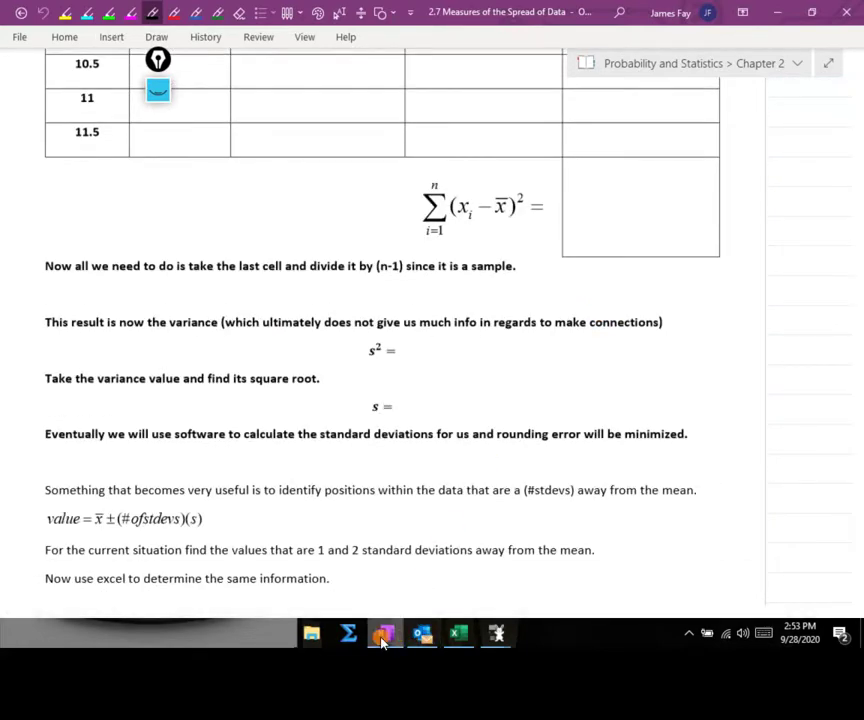
Back in Excel, enter =STDEV.S(A2:A31) in D13, giving 101.875
left_click(461, 636)
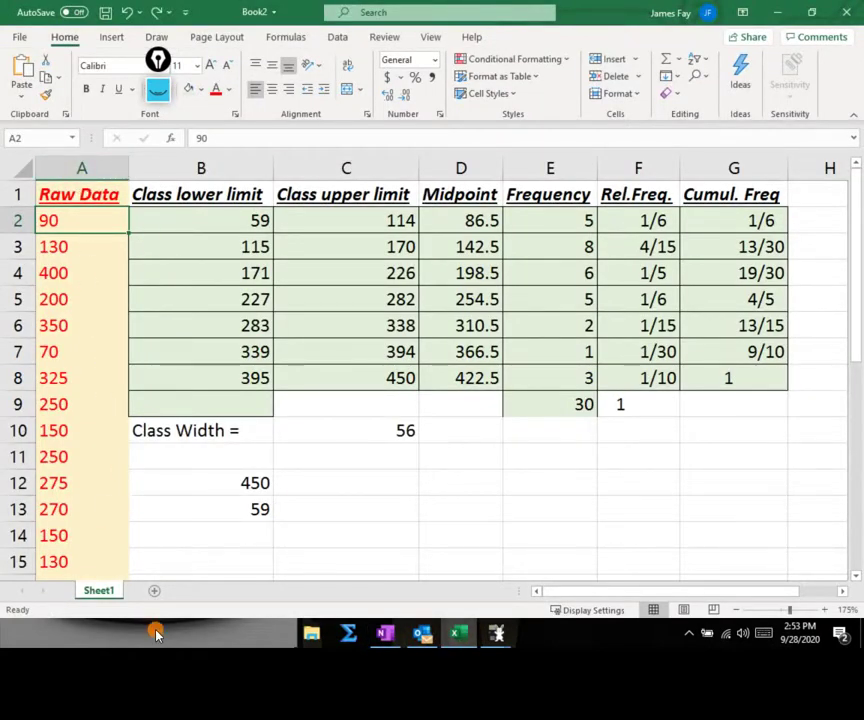
left_click(477, 509)
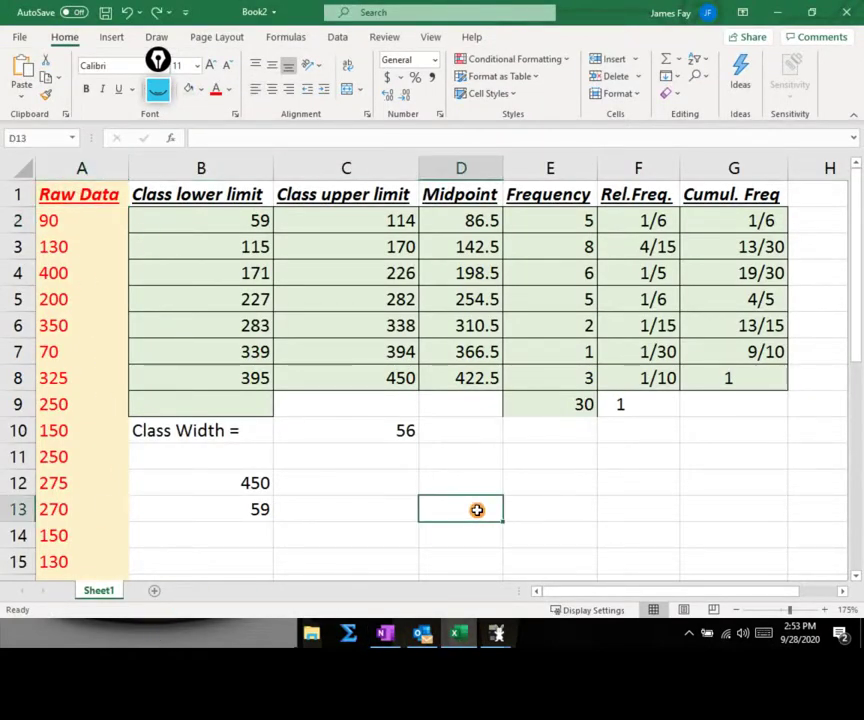
type("=s")
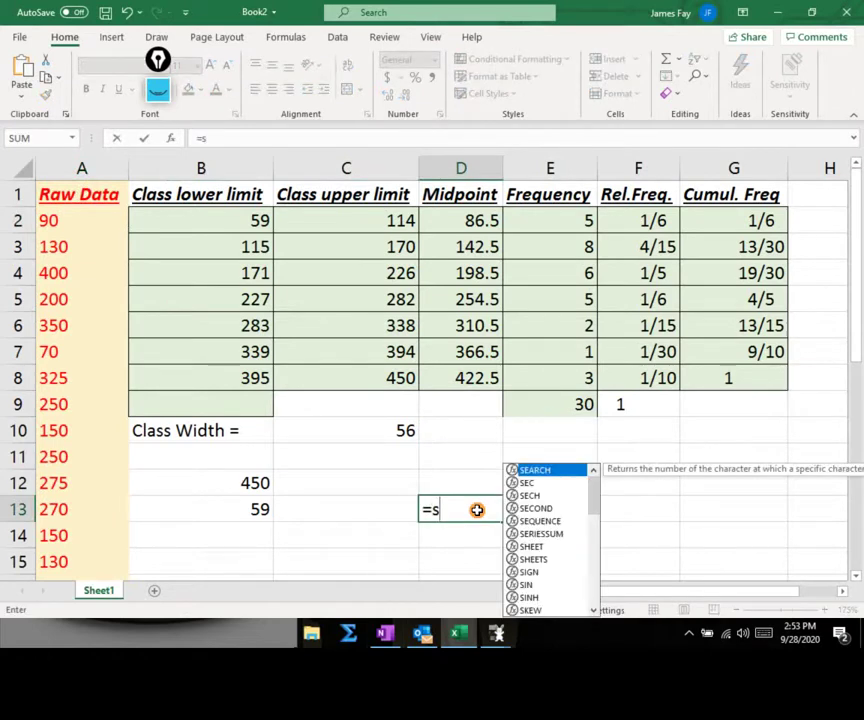
type("tdev")
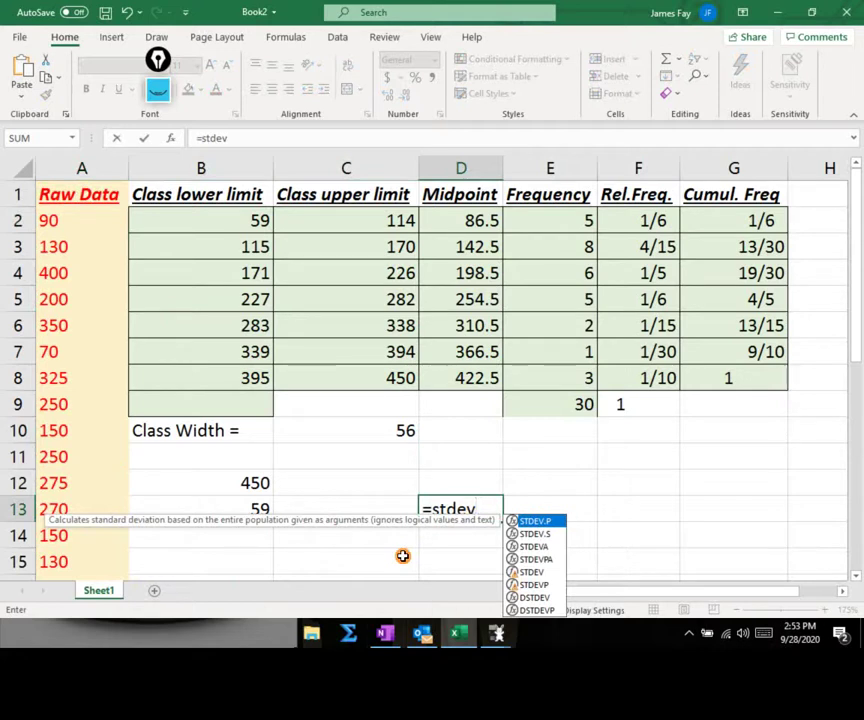
type(".s")
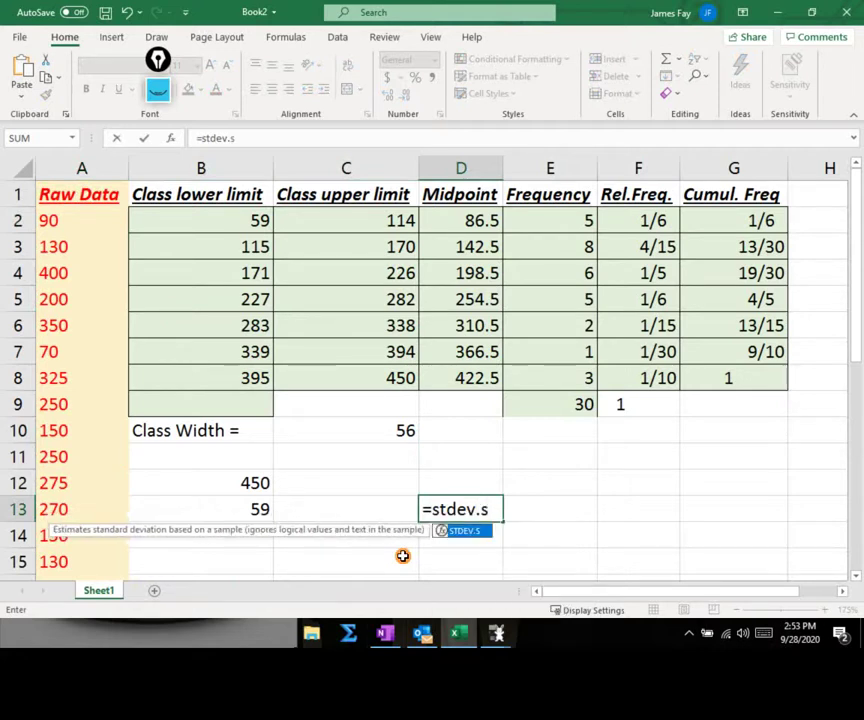
type("(")
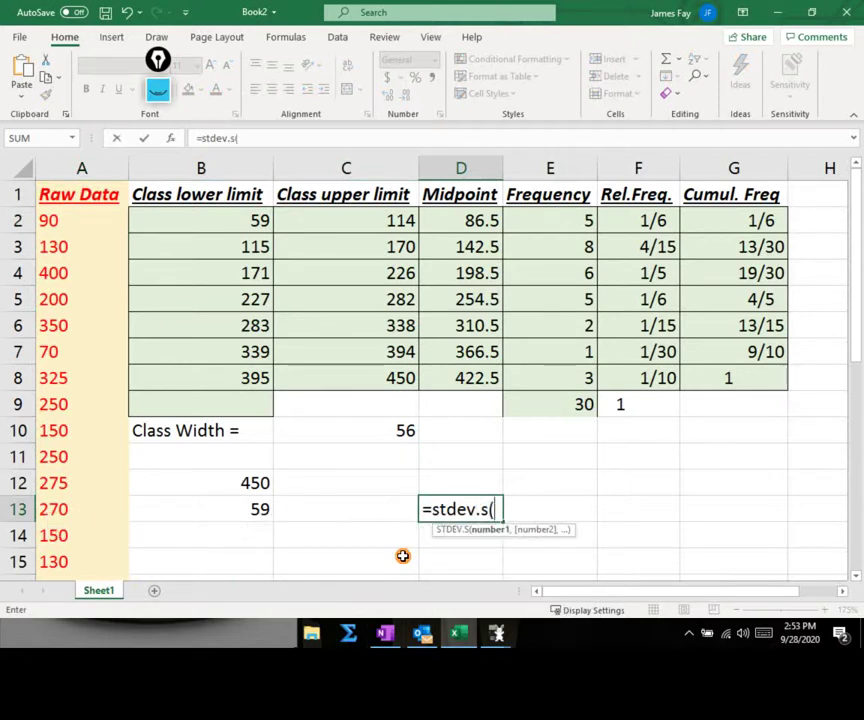
type("A2:")
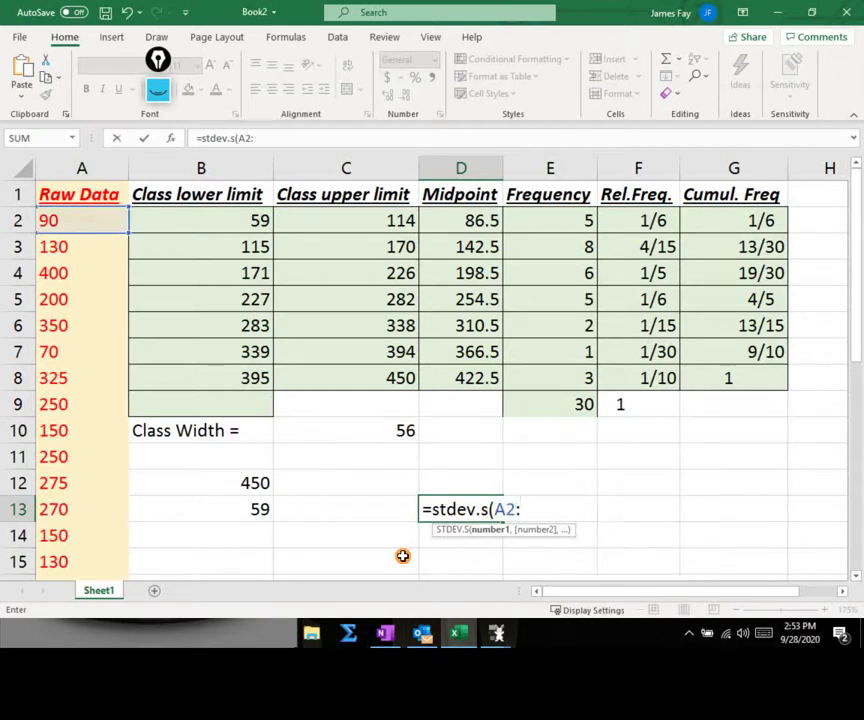
type("A31")
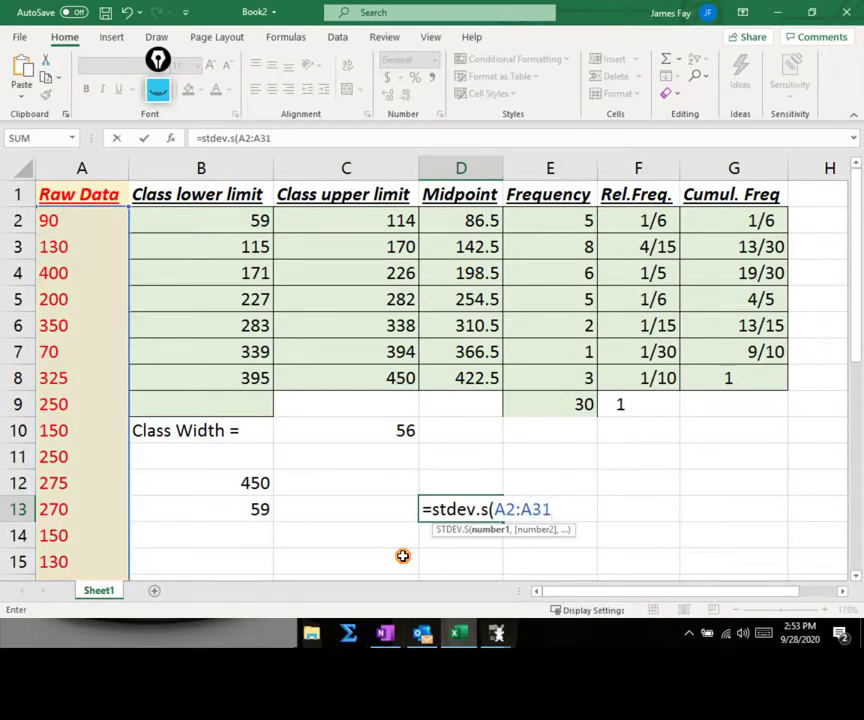
type(")")
key("Return")
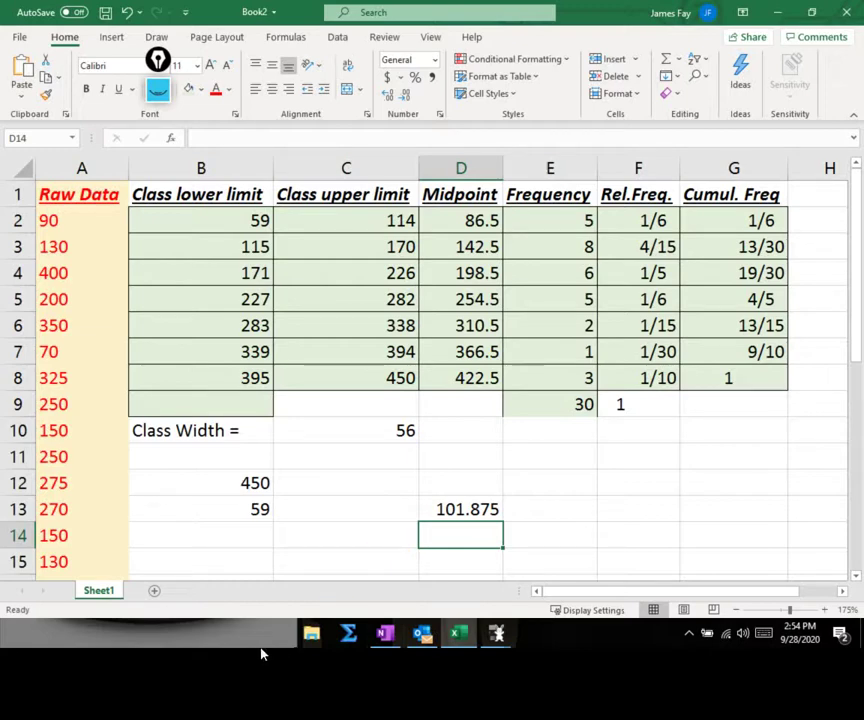
left_click(390, 648)
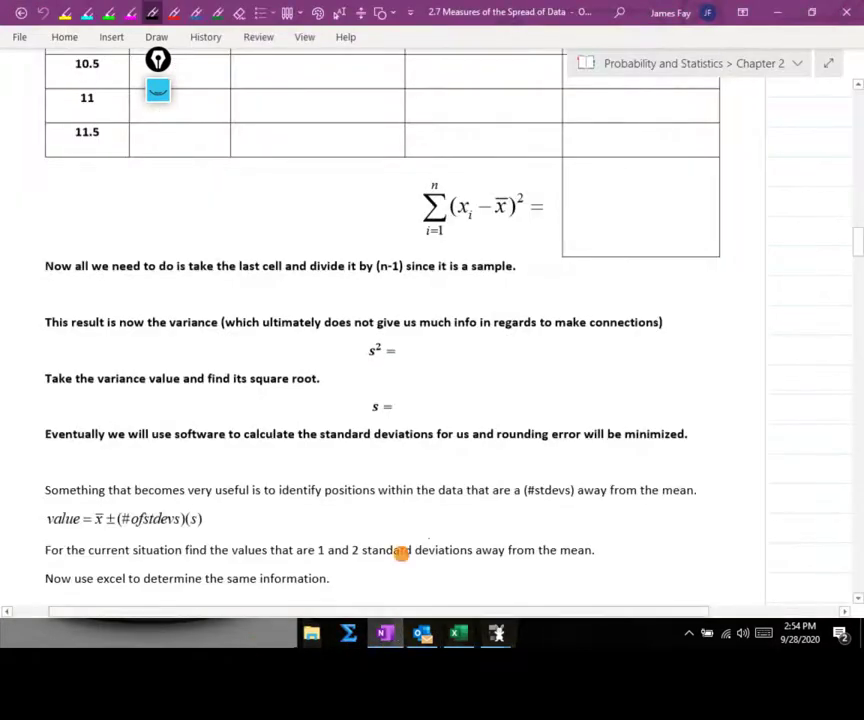
left_click(798, 64)
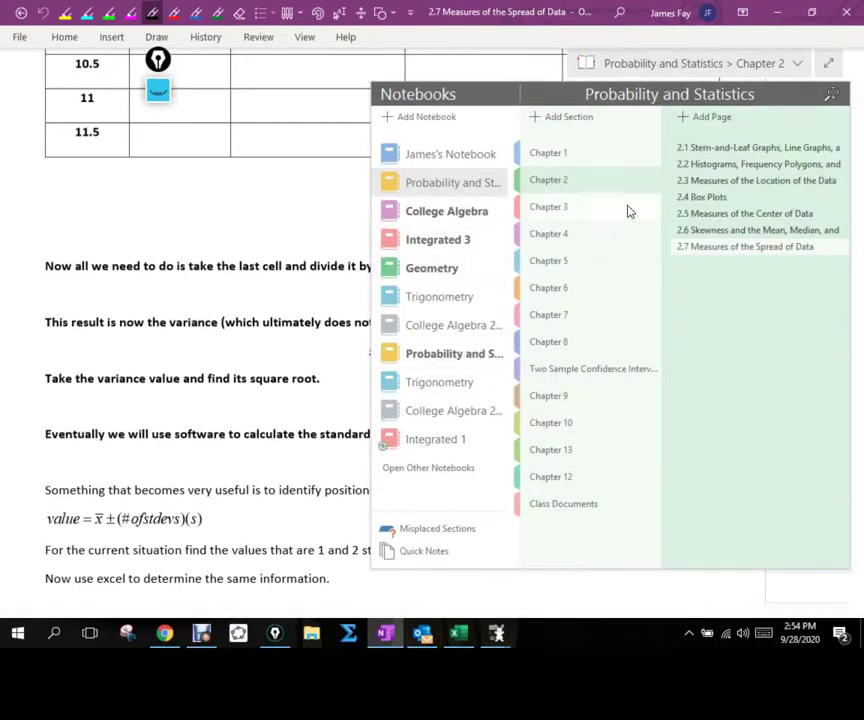
left_click(543, 156)
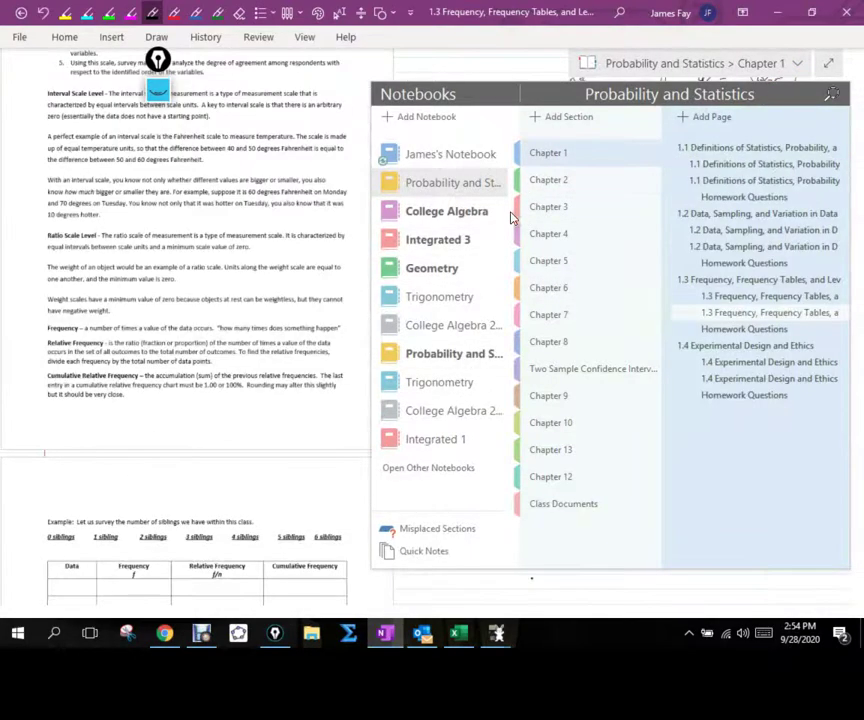
left_click(87, 290)
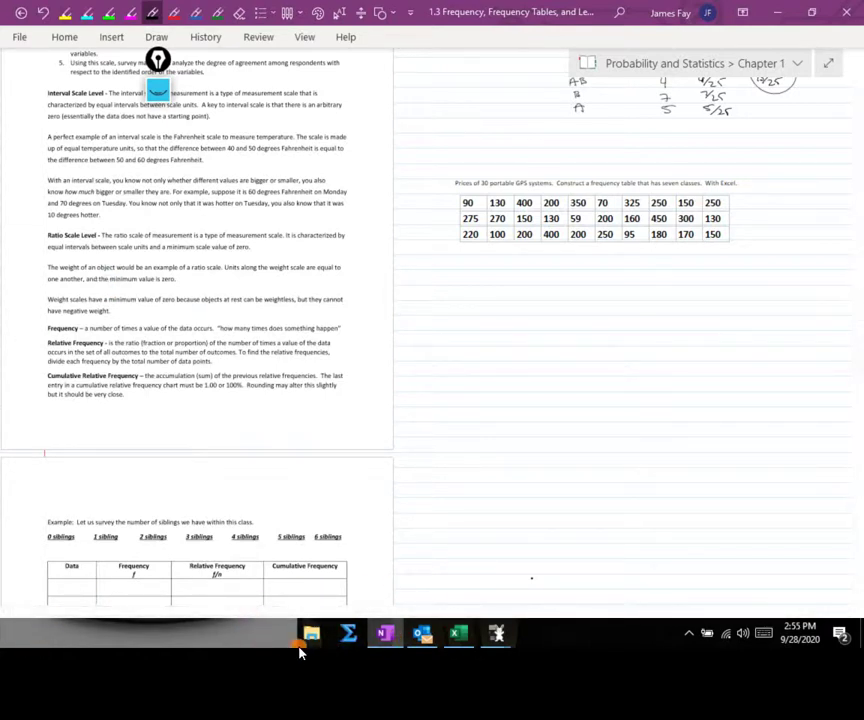
left_click(211, 8)
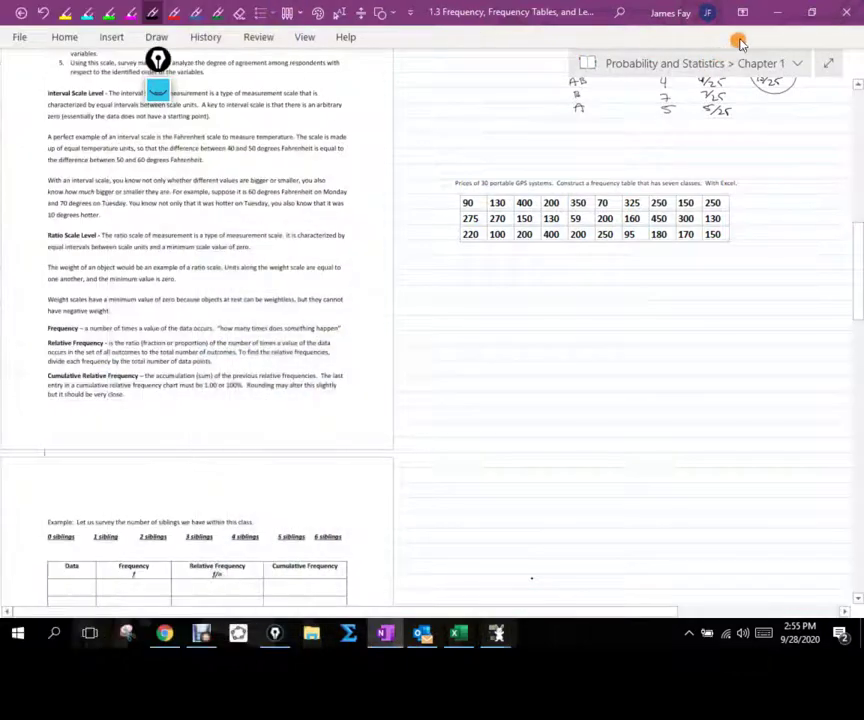
left_click(777, 12)
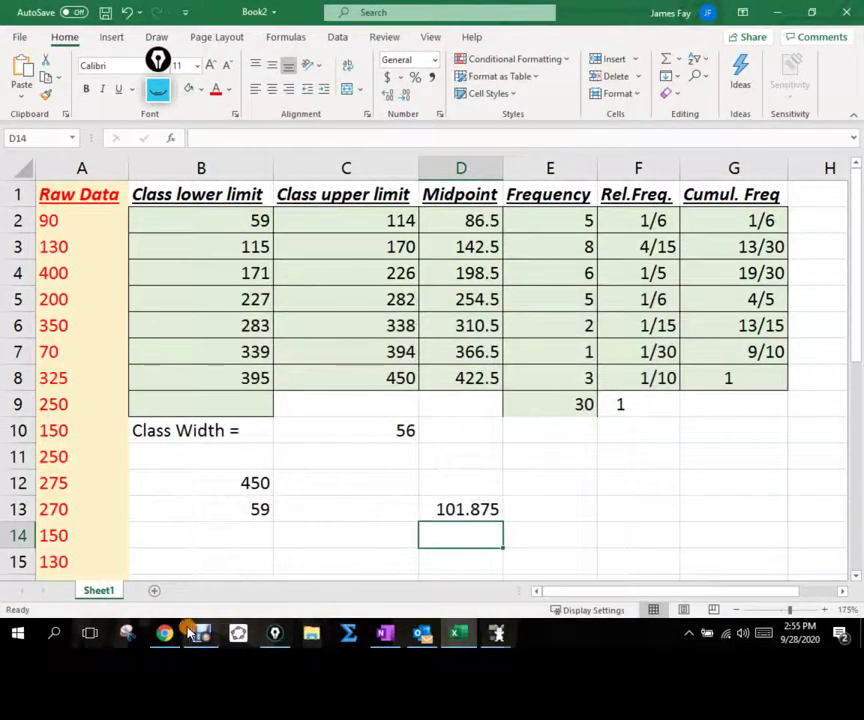